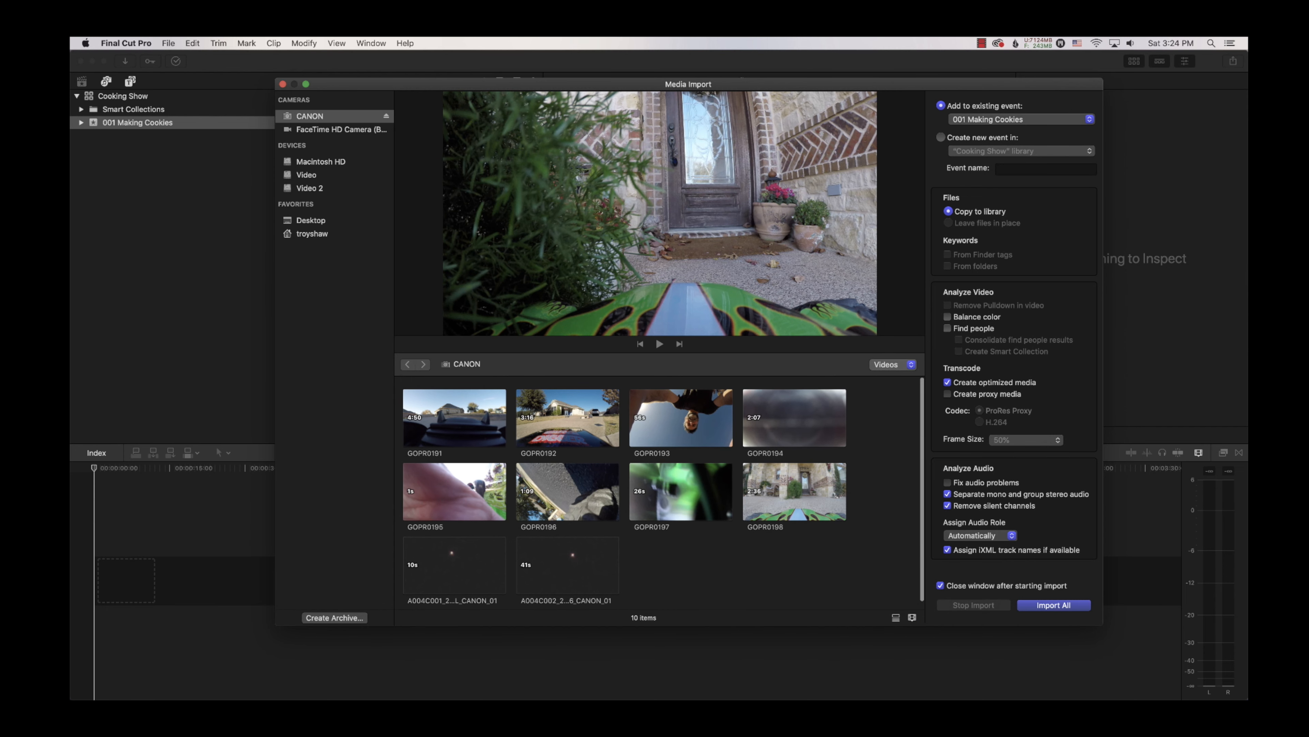
# - Import clips GOPR0191, GOPR0192 and GOPR0198 from the CANON camera into the 001 Making Cookies event and expand the Transcoding and Analysis task
pyautogui.click(458, 432)
pyautogui.keyDown('shift'); pyautogui.click(557, 423); pyautogui.keyUp('shift')
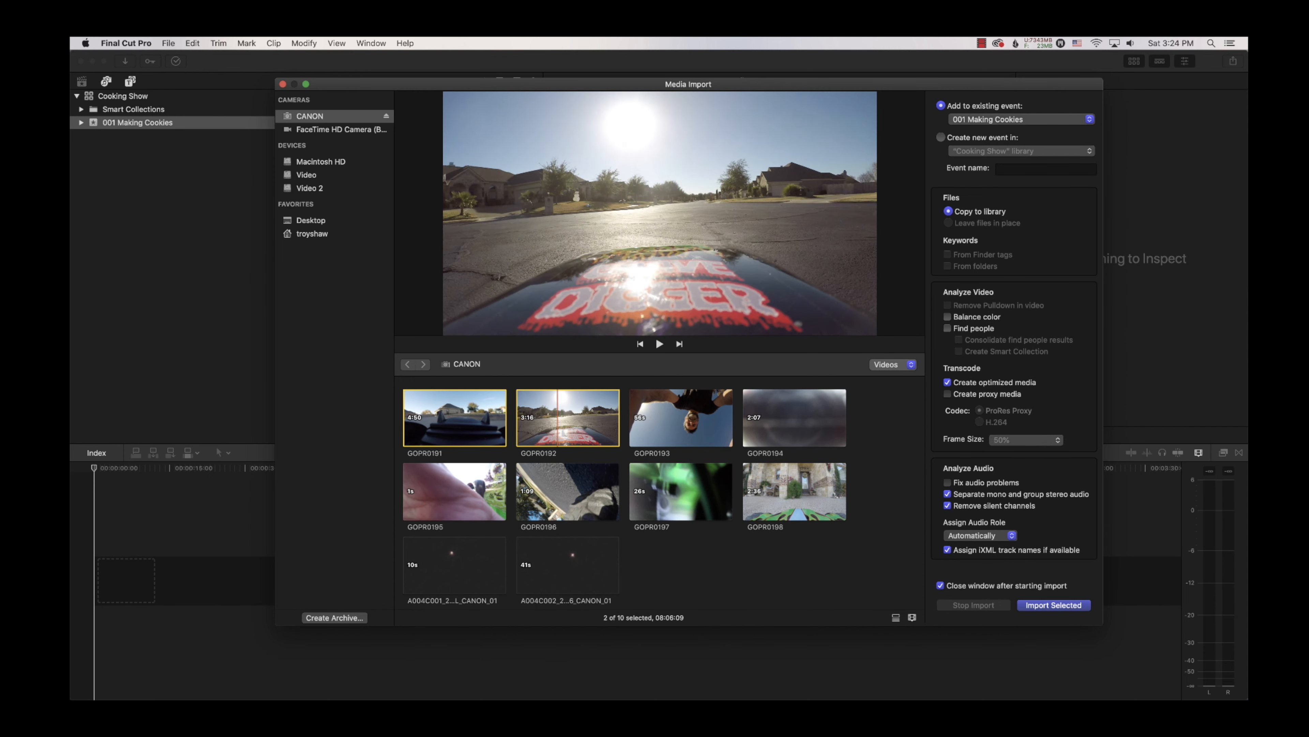
pyautogui.keyDown('super'); pyautogui.click(788, 490); pyautogui.keyUp('super')
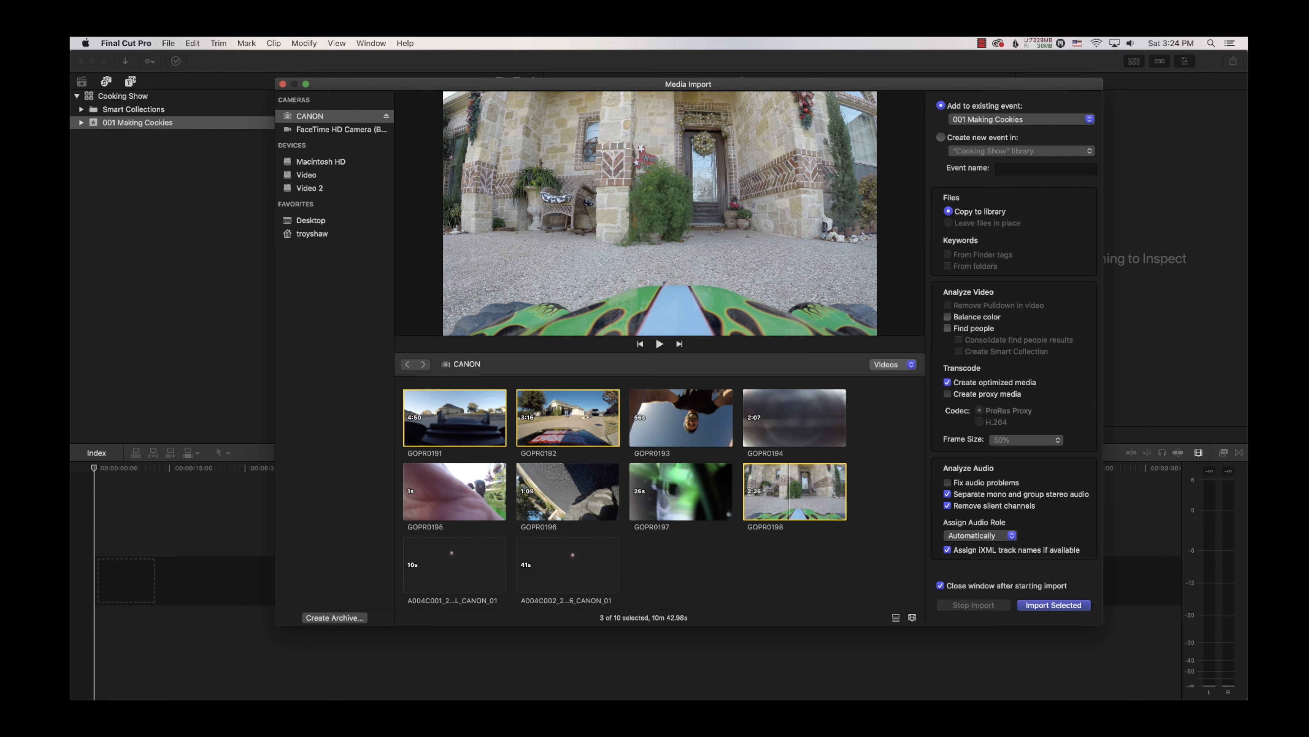
pyautogui.press('Return')
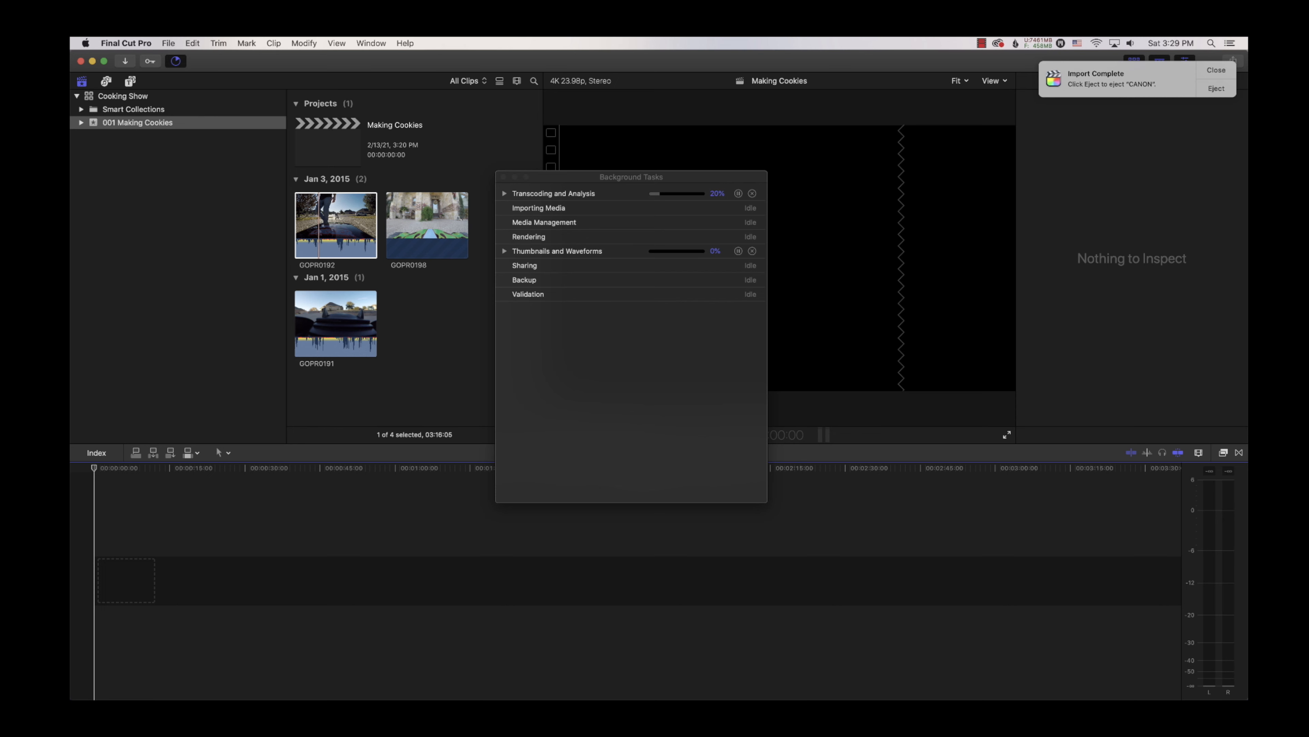
pyautogui.click(505, 194)
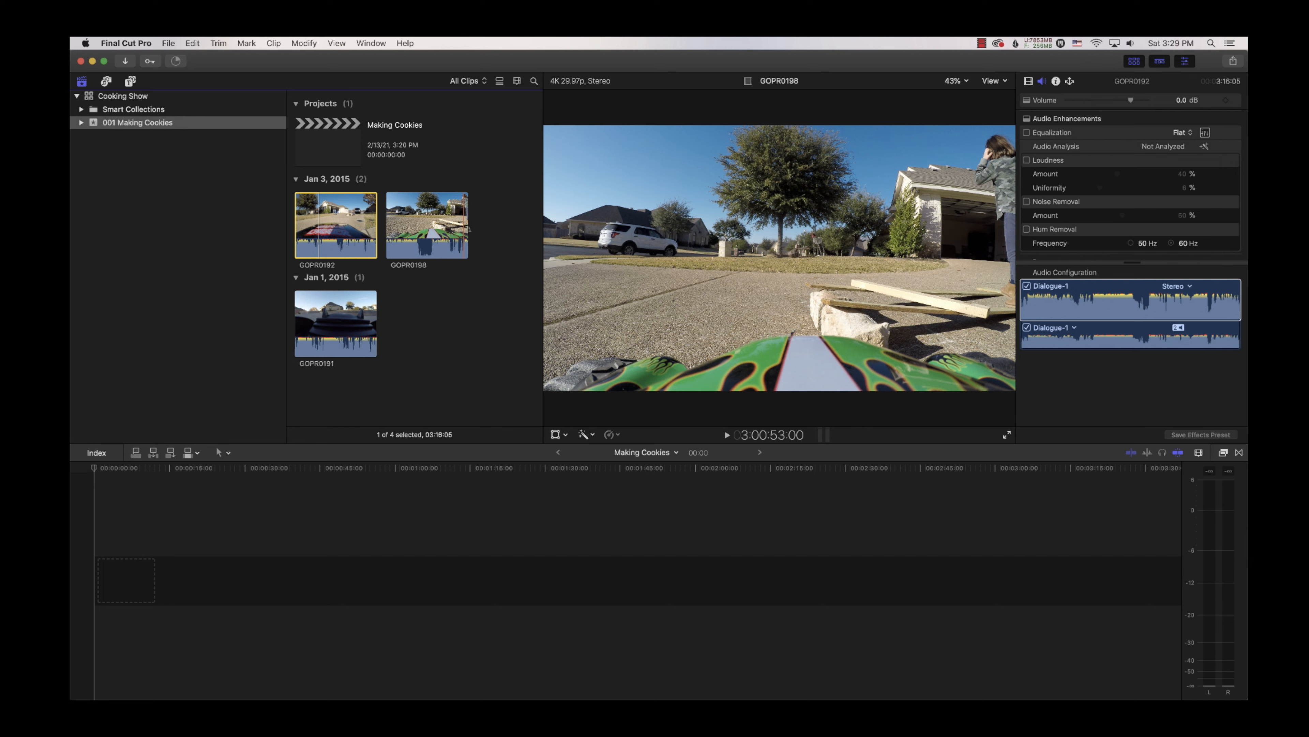
# - Select clips GOPR0191, GOPR0192 and GOPR0198 in the browser, view their Transcode Media options and cancel without transcoding
pyautogui.click(344, 320)
pyautogui.click(342, 227)
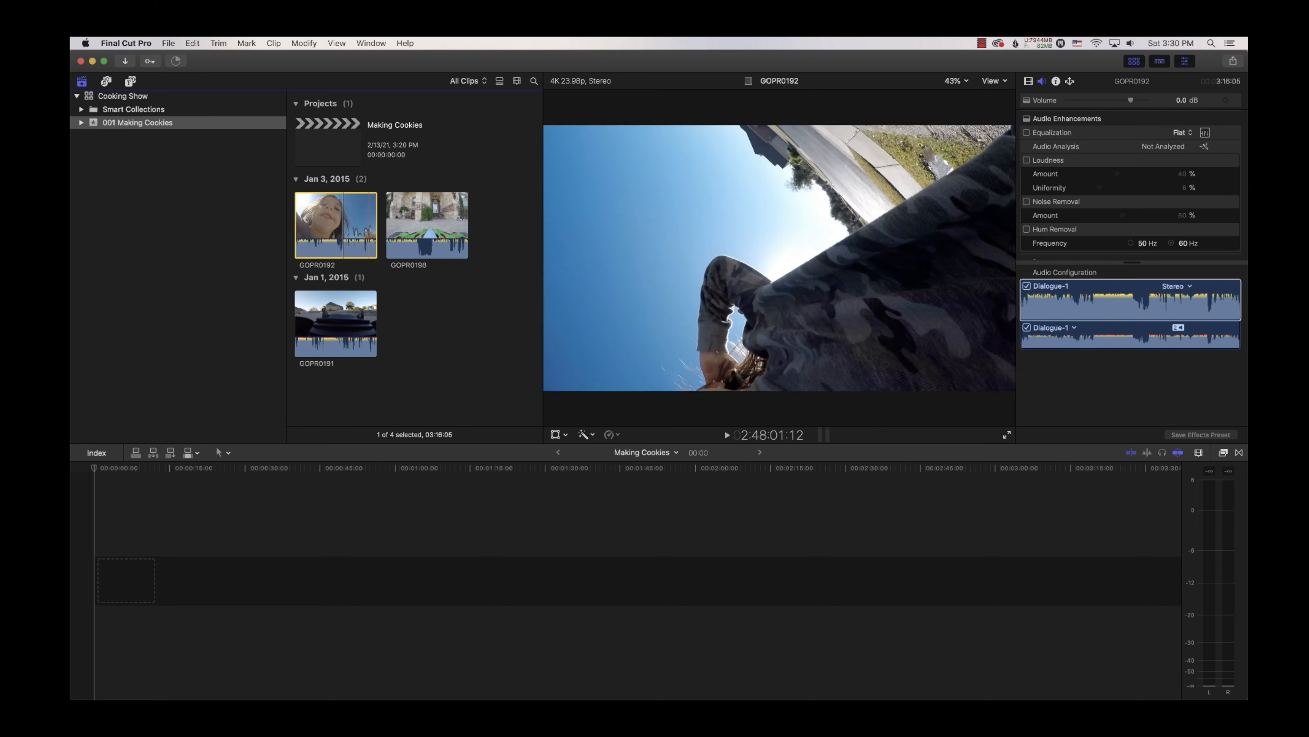
pyautogui.keyDown('super'); pyautogui.click(421, 225); pyautogui.keyUp('super')
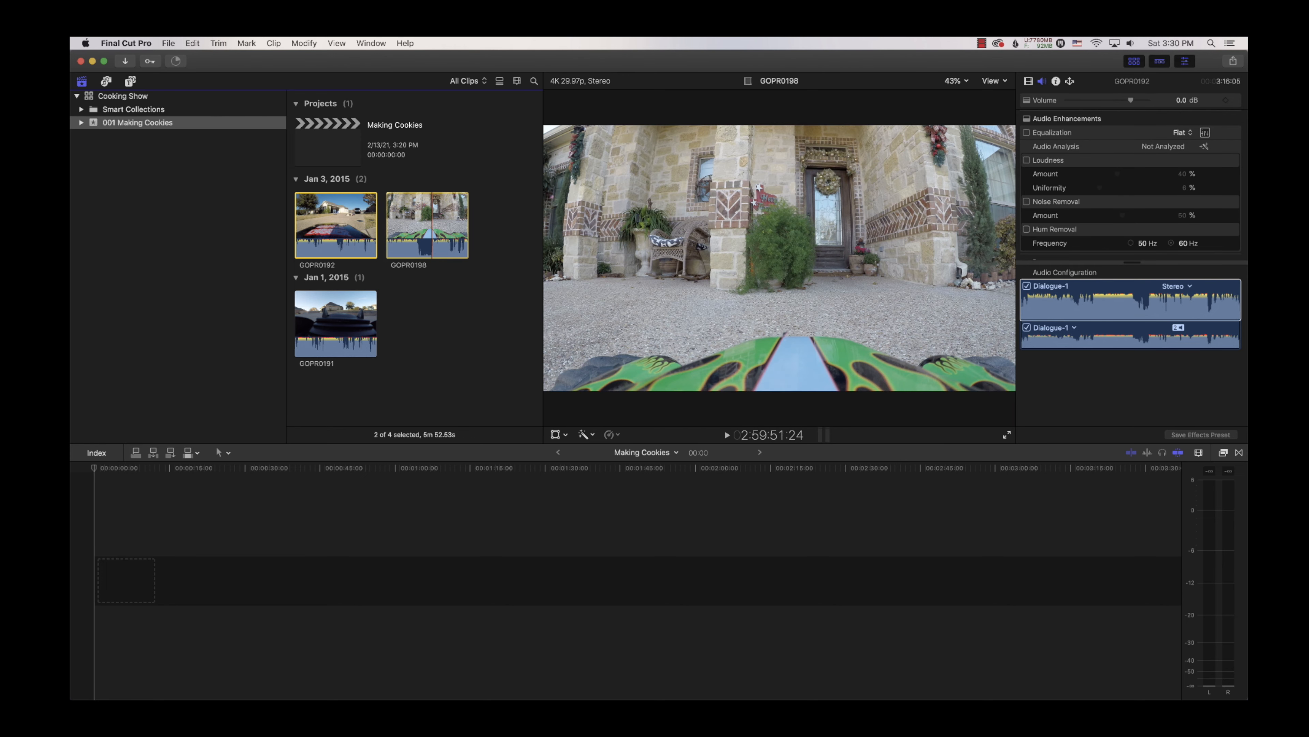
pyautogui.keyDown('super'); pyautogui.click(340, 324); pyautogui.keyUp('super')
pyautogui.rightClick(340, 319)
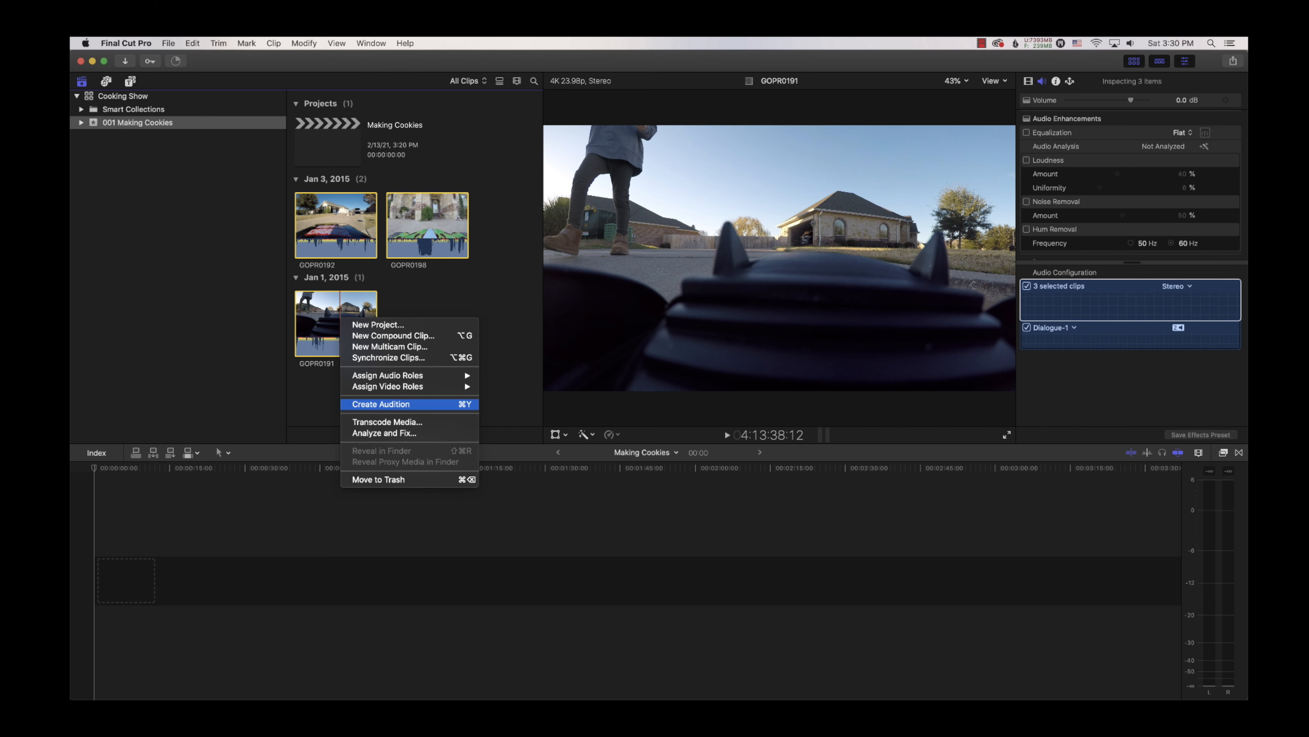
pyautogui.click(387, 422)
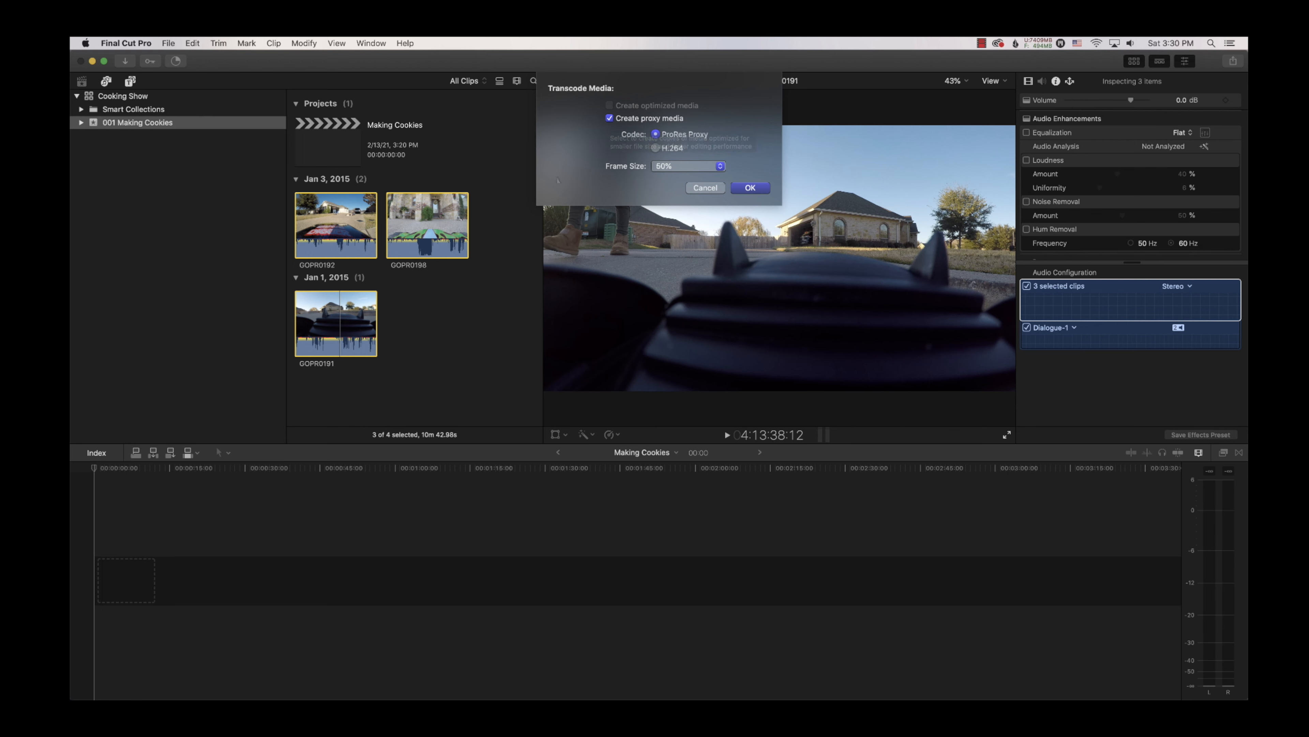
pyautogui.click(719, 196)
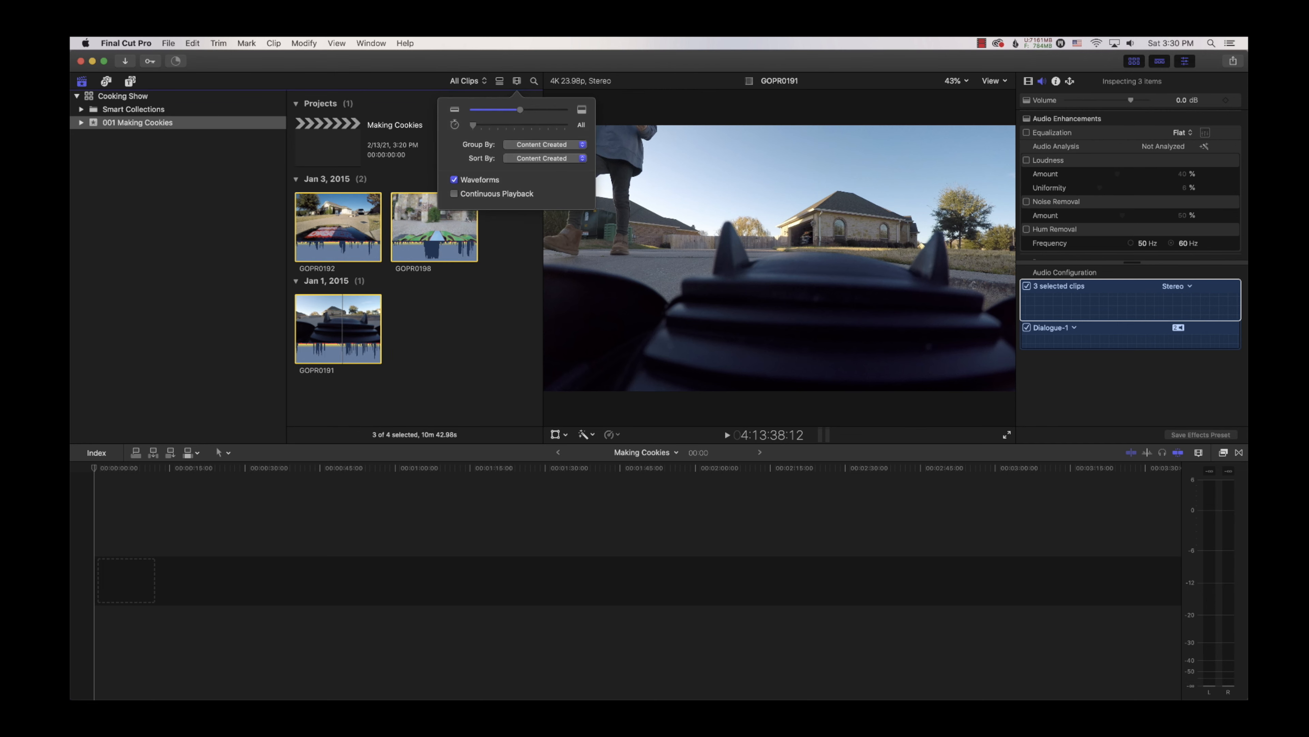
# - Make the browser's clip thumbnails slightly smaller and toggle the clip waveforms off and back on
pyautogui.moveTo(520, 109)
pyautogui.mouseDown()
pyautogui.moveTo(535, 109)
pyautogui.moveTo(514, 109)
pyautogui.mouseUp()
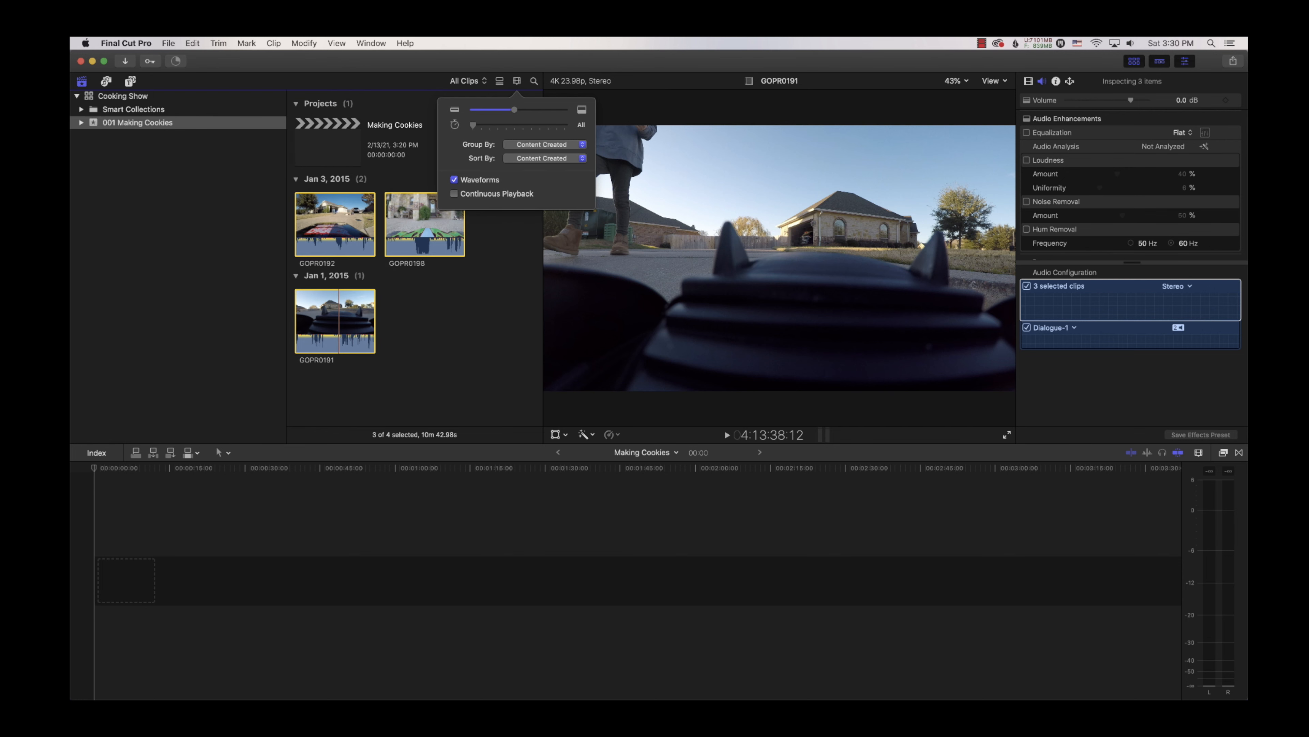
pyautogui.moveTo(497, 125); pyautogui.dragTo(467, 139)
pyautogui.click(546, 145)
pyautogui.click(487, 169)
pyautogui.click(541, 160)
pyautogui.click(489, 180)
pyautogui.click(480, 180)
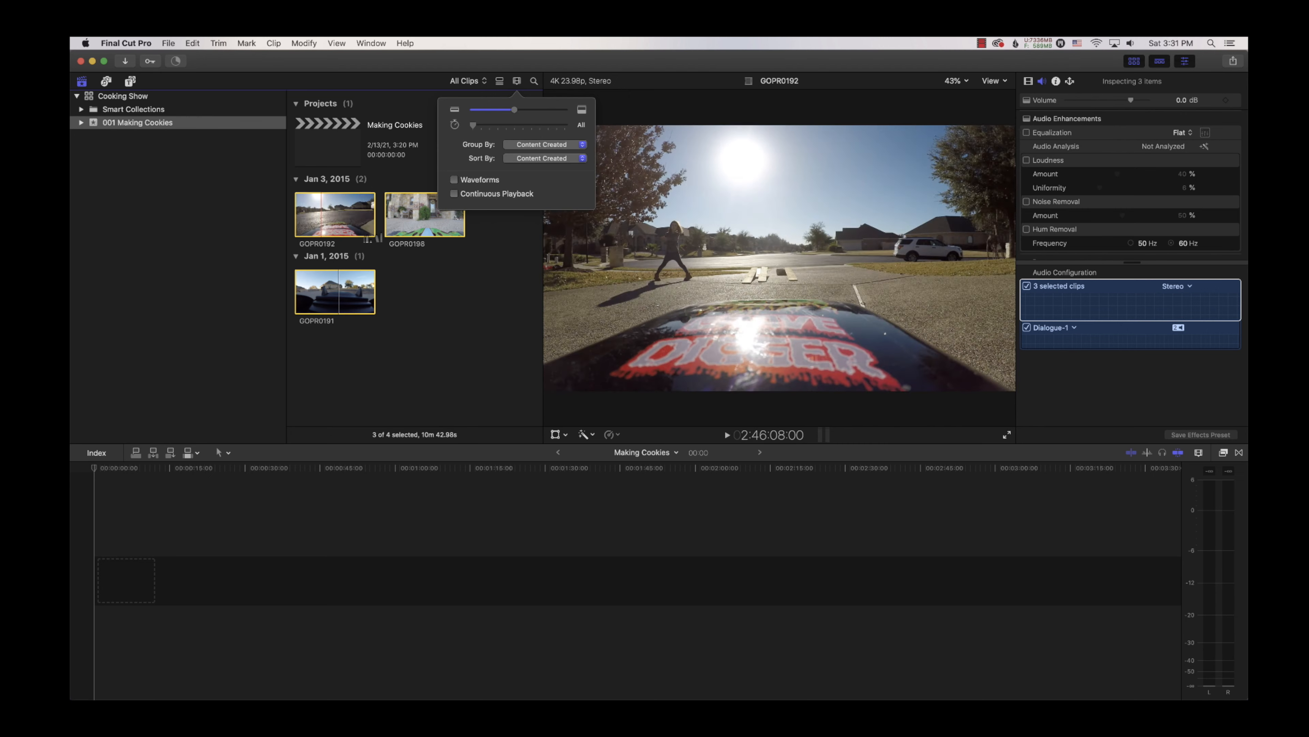
pyautogui.click(456, 180)
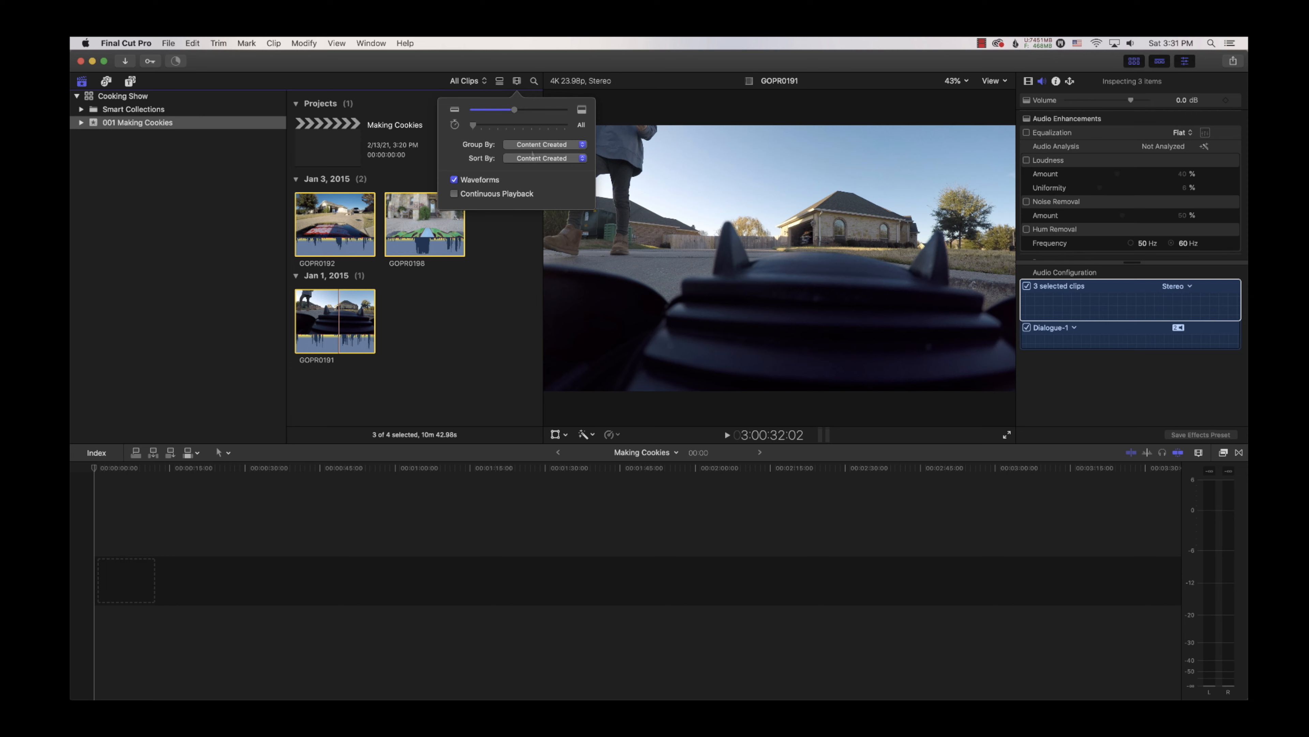
pyautogui.click(518, 82)
# - Open the Making Cookies project in the timeline and toggle skimming
pyautogui.doubleClick(340, 153)
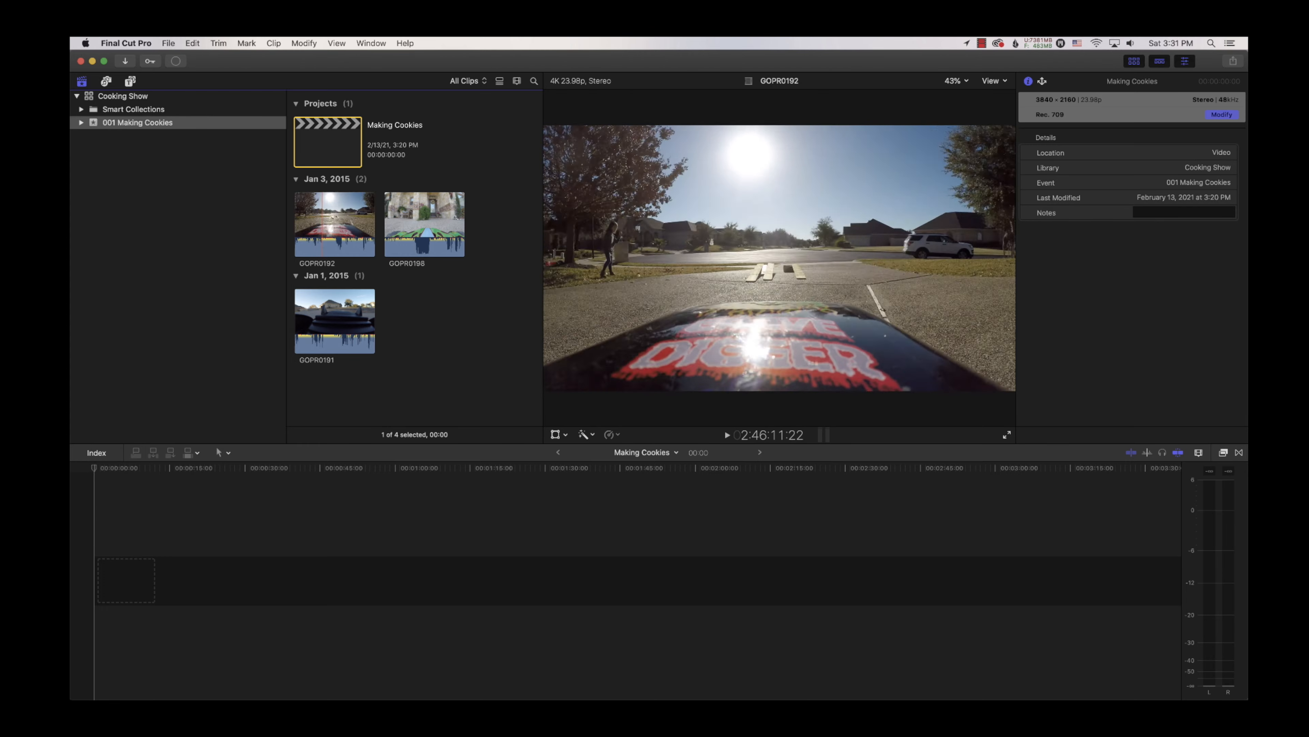
pyautogui.click(356, 531)
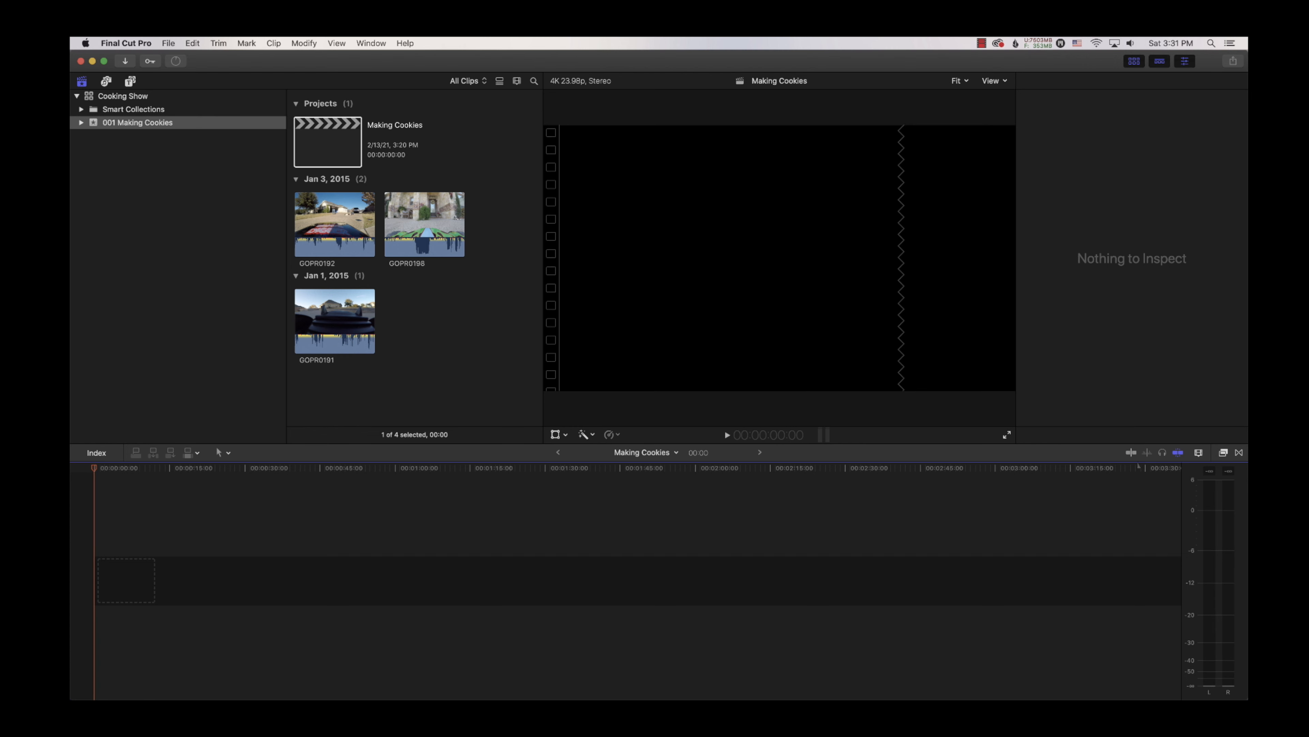
pyautogui.press('s')
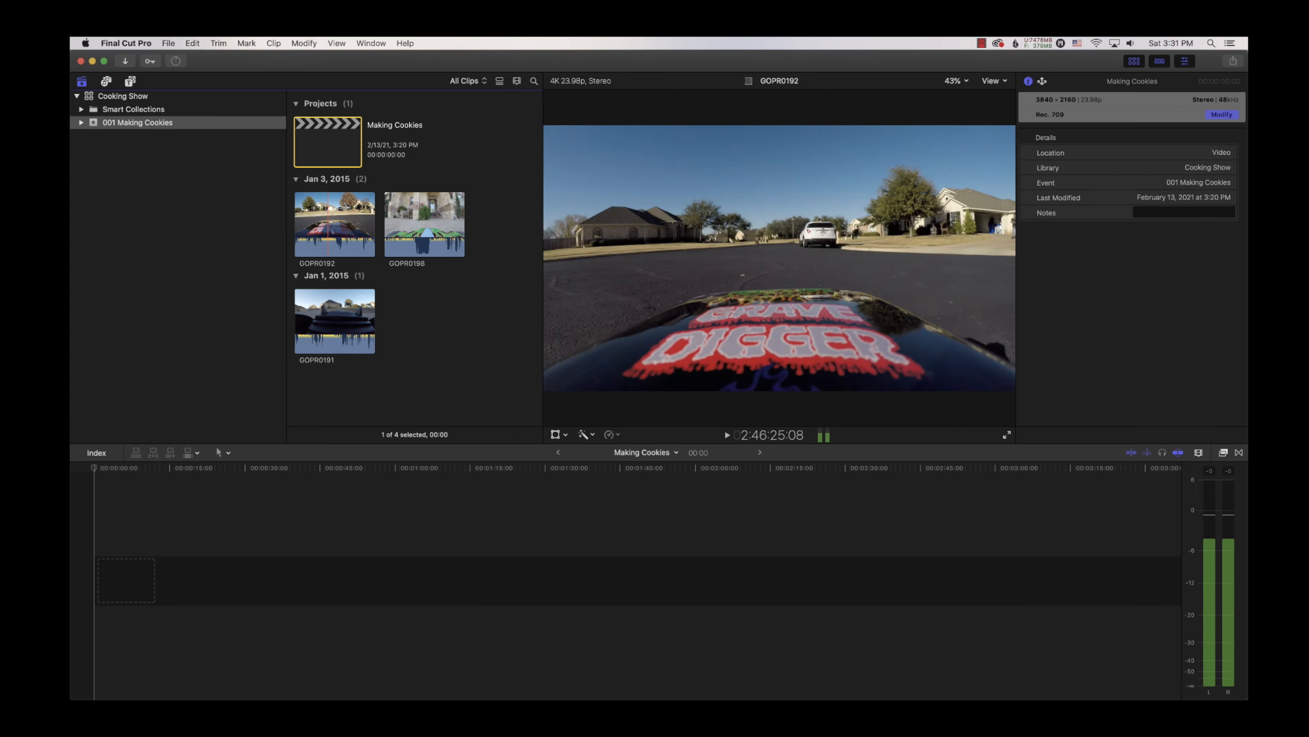
pyautogui.click(1156, 465)
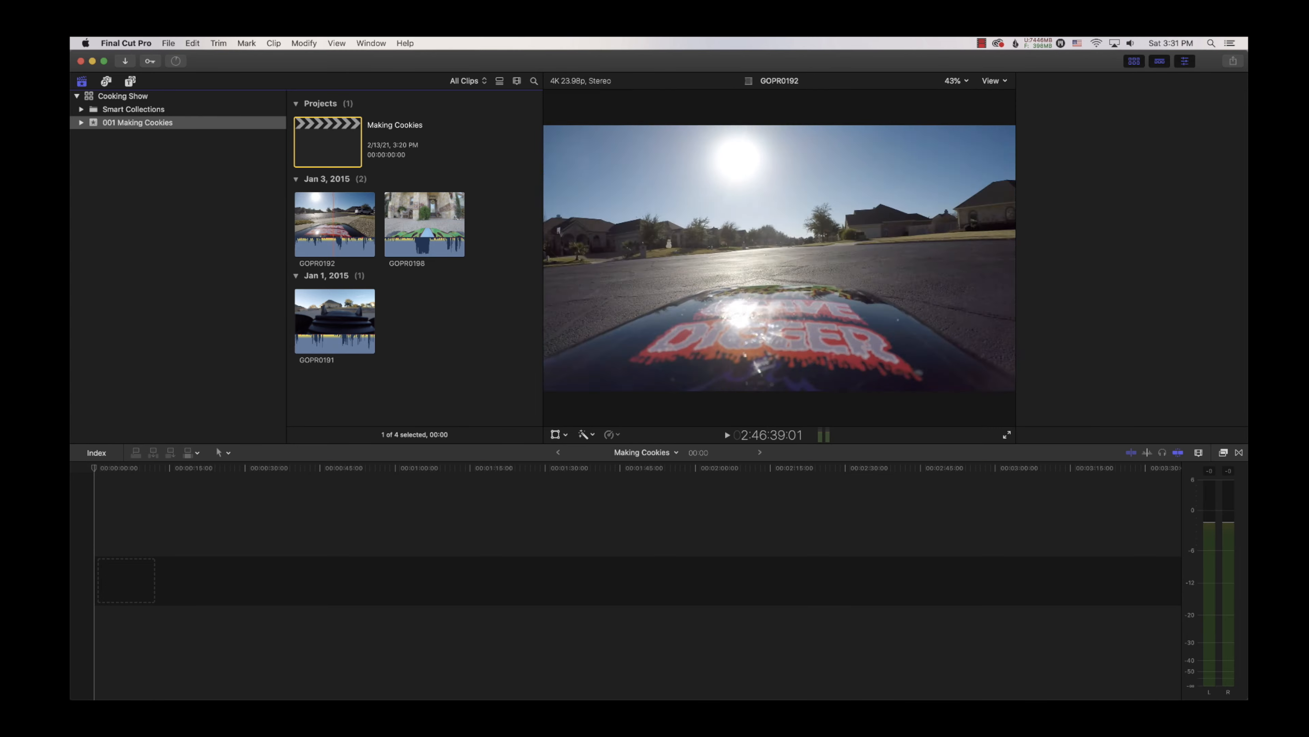
pyautogui.press('super+4')
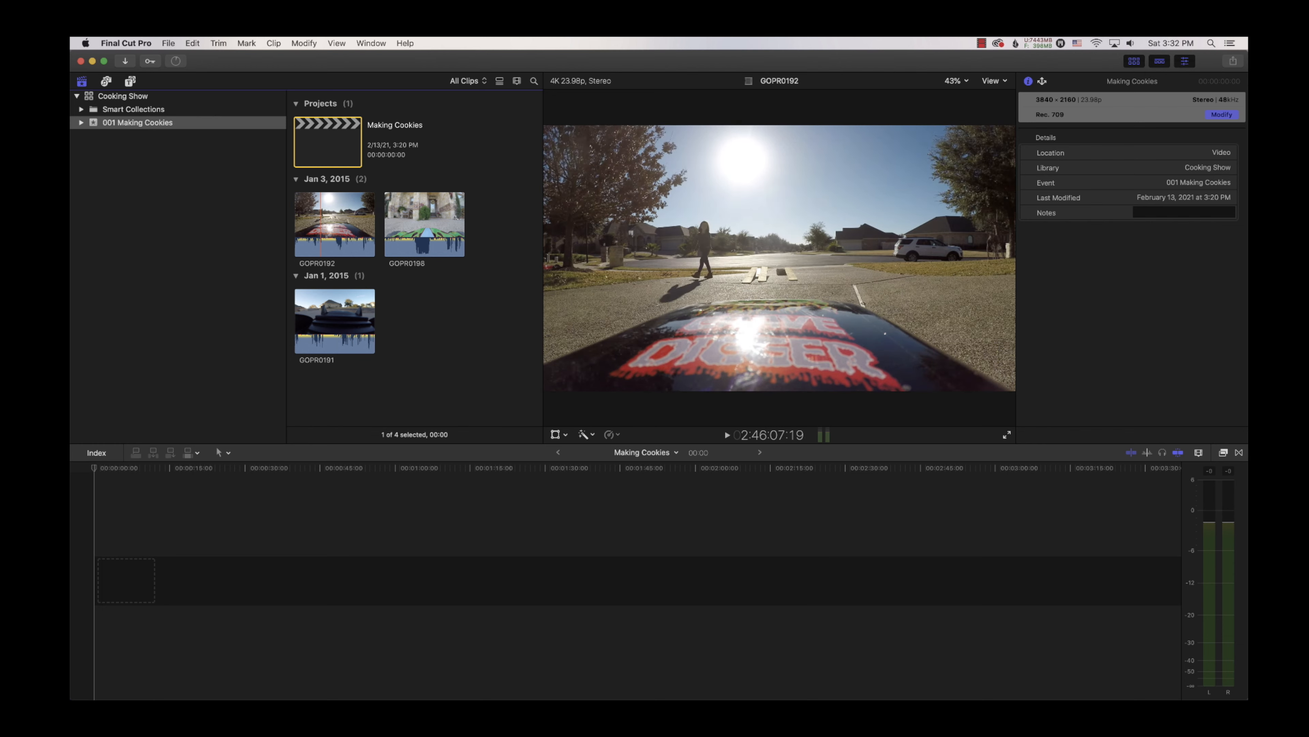
pyautogui.click(320, 228)
pyautogui.press('i')
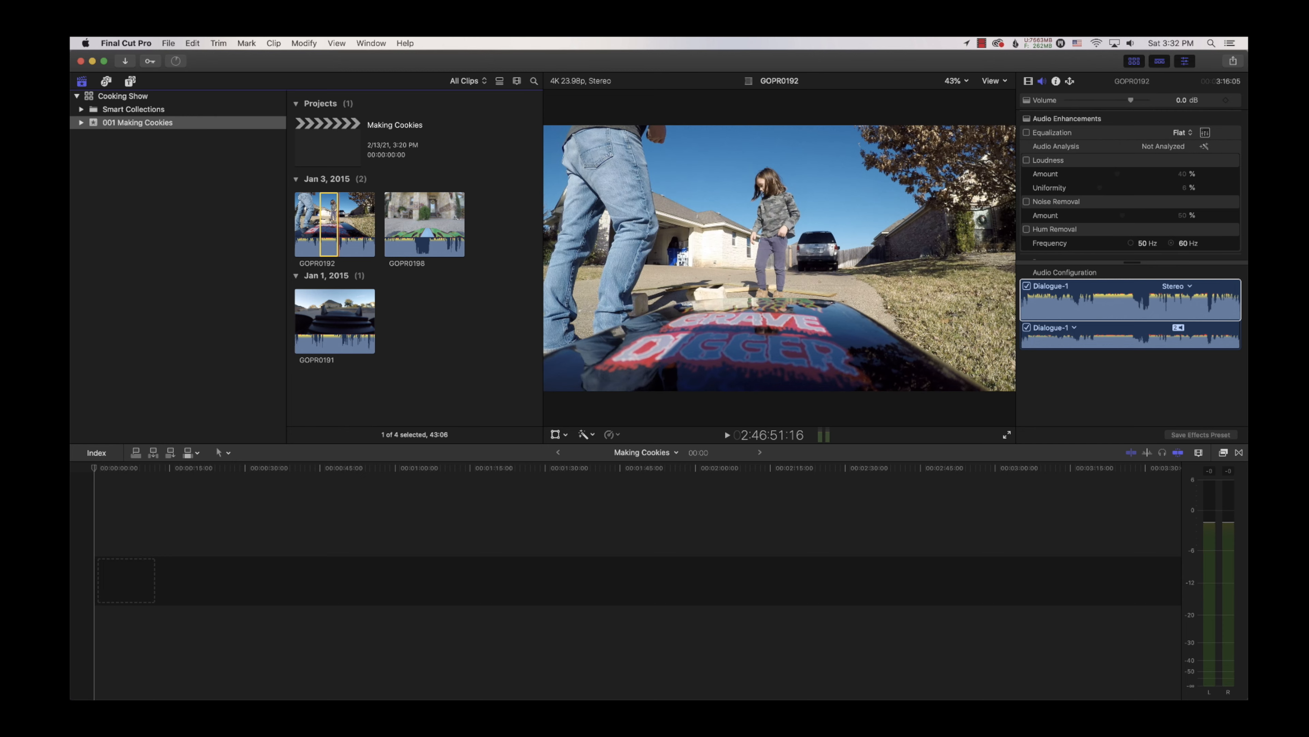
pyautogui.hotkey('alt', 'x')
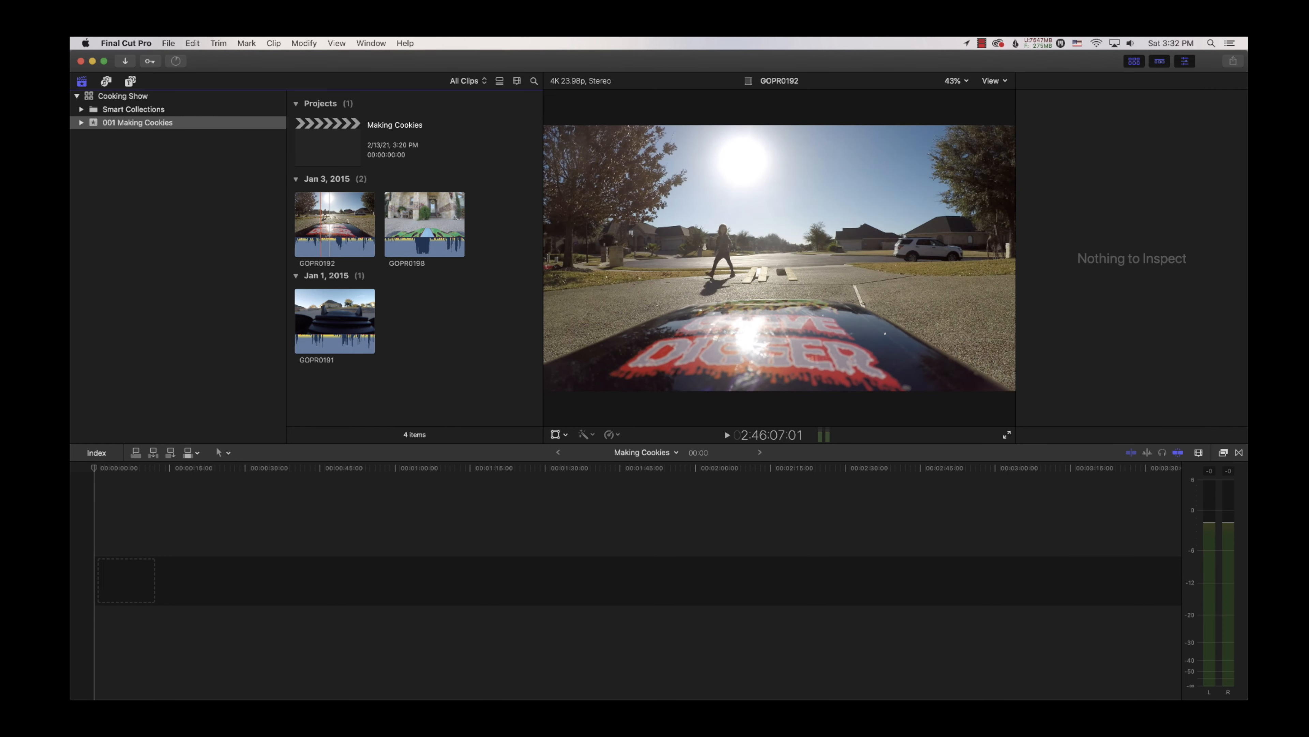
# - Select a range of about 1 min 20 s in the middle of GOPR0192 and add it to the empty timeline
pyautogui.moveTo(322, 224); pyautogui.dragTo(353, 224)
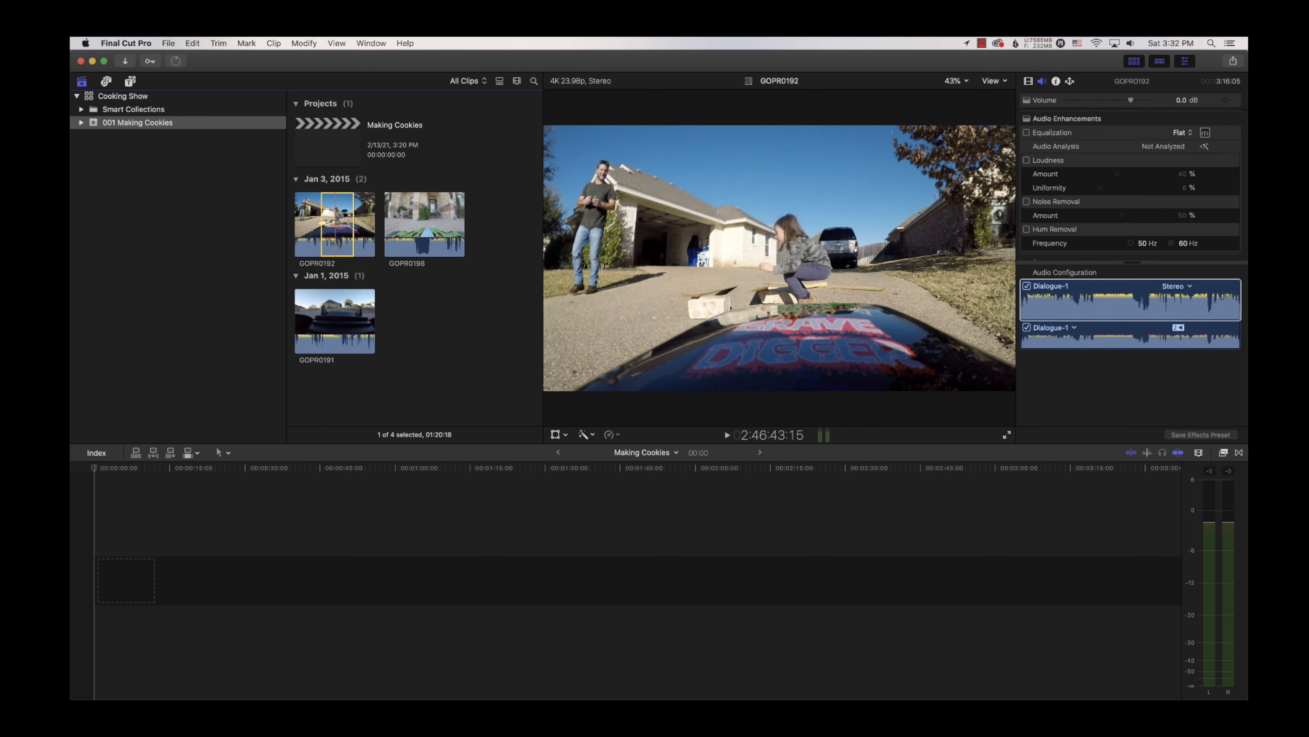
pyautogui.moveTo(338, 224); pyautogui.dragTo(350, 576)
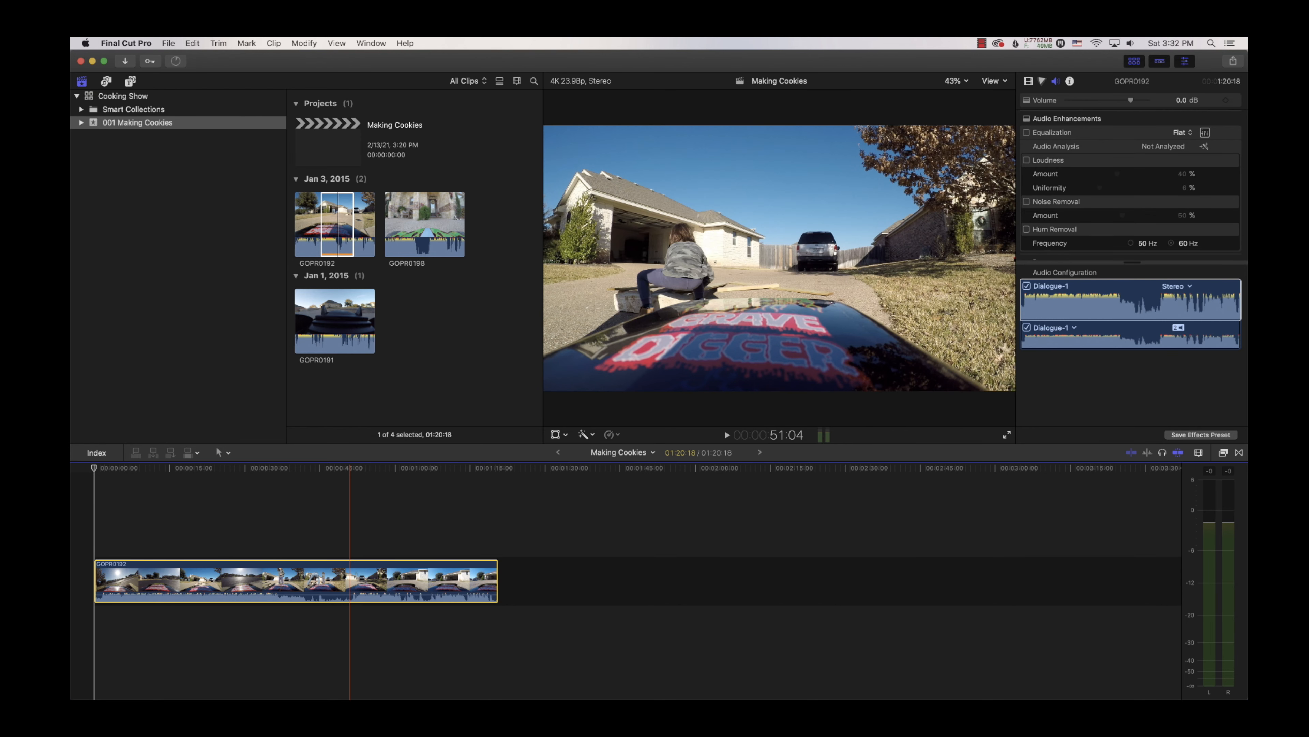
# - Delete the GOPR0192 clip from the timeline, undo the deletion and scrub through the clip
pyautogui.press('Delete')
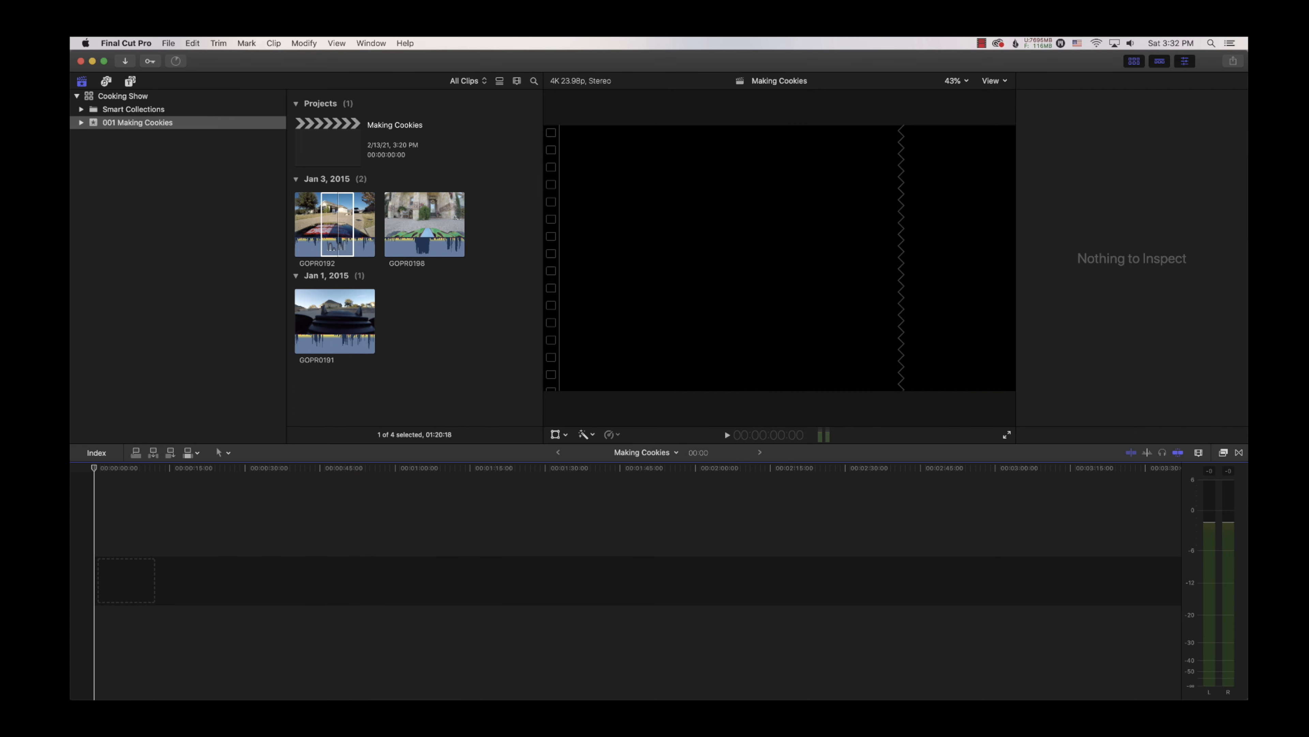
pyautogui.press('super+z')
pyautogui.moveTo(352, 471); pyautogui.dragTo(352, 503)
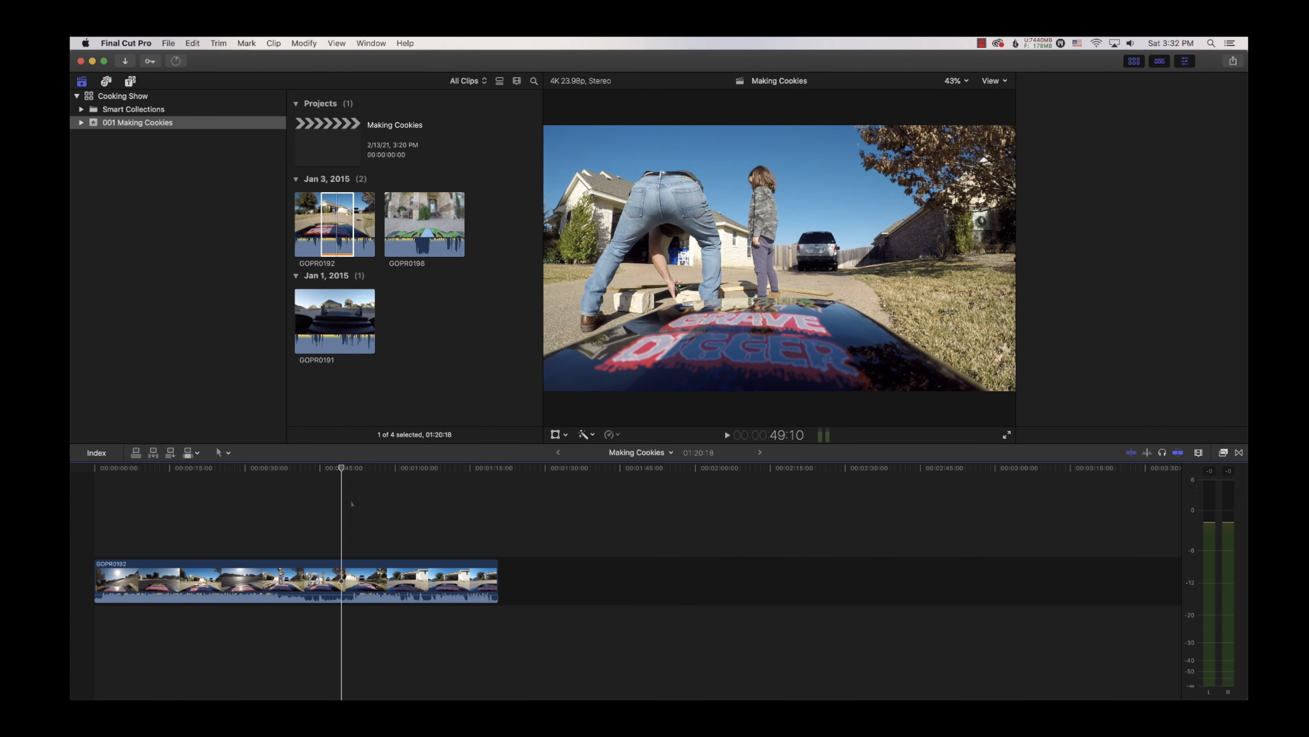
pyautogui.click(345, 579)
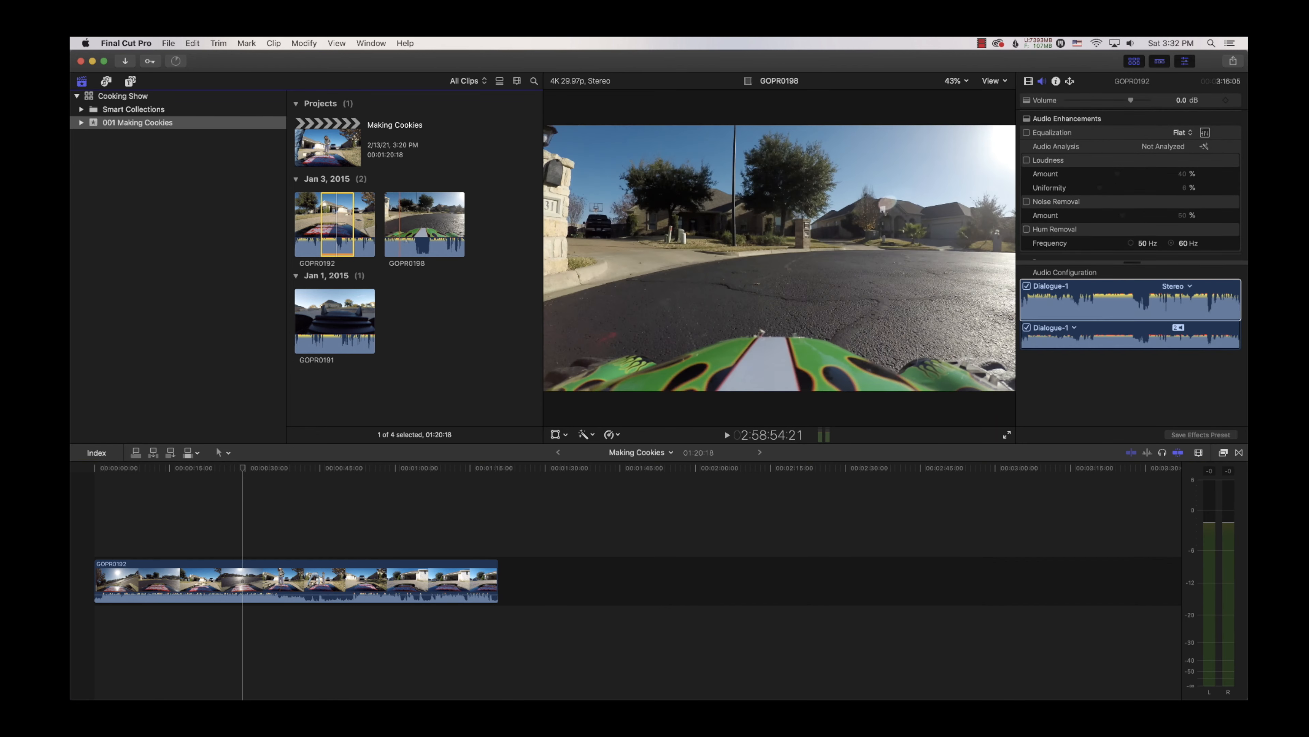
# - Append a range of about 30 s from GOPR0198 and one of about 1 min 20 s from GOPR0191 to the timeline
pyautogui.moveTo(397, 223)
pyautogui.mouseDown()
pyautogui.moveTo(412, 224)
pyautogui.moveTo(579, 572)
pyautogui.mouseUp()
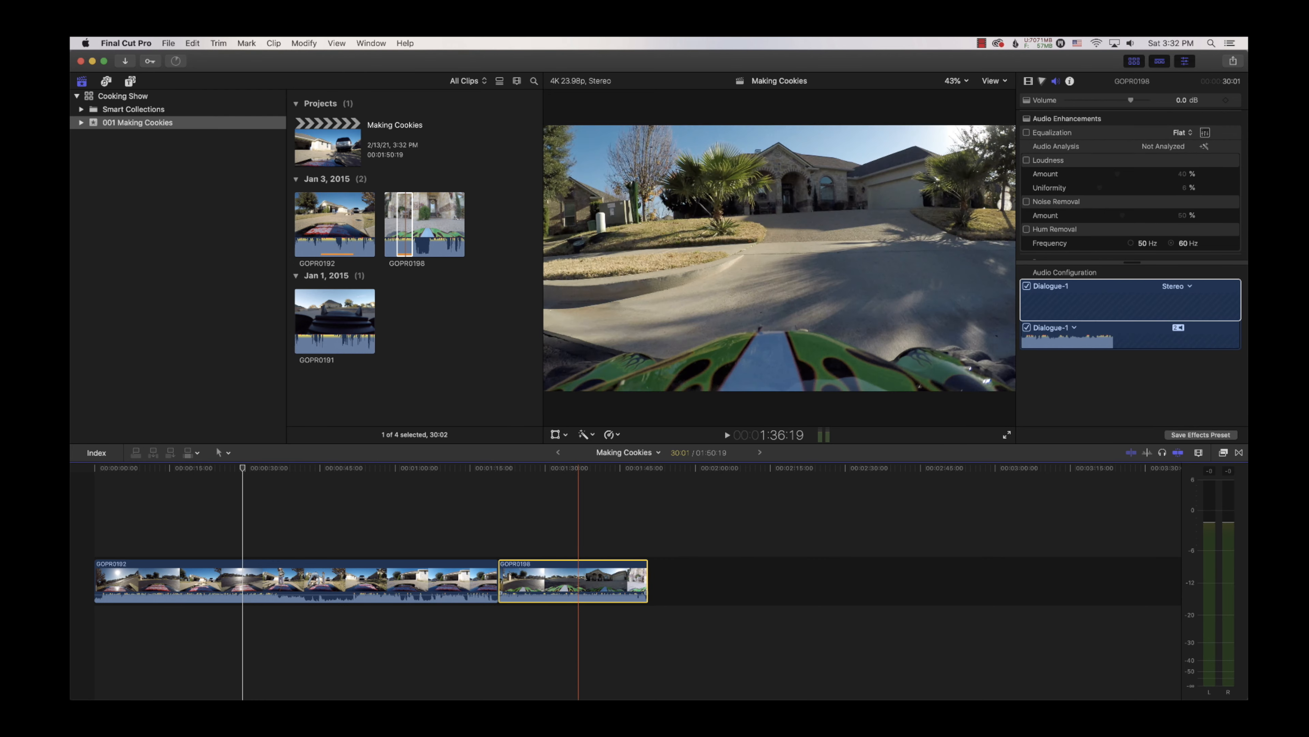
pyautogui.moveTo(540, 469); pyautogui.dragTo(405, 530)
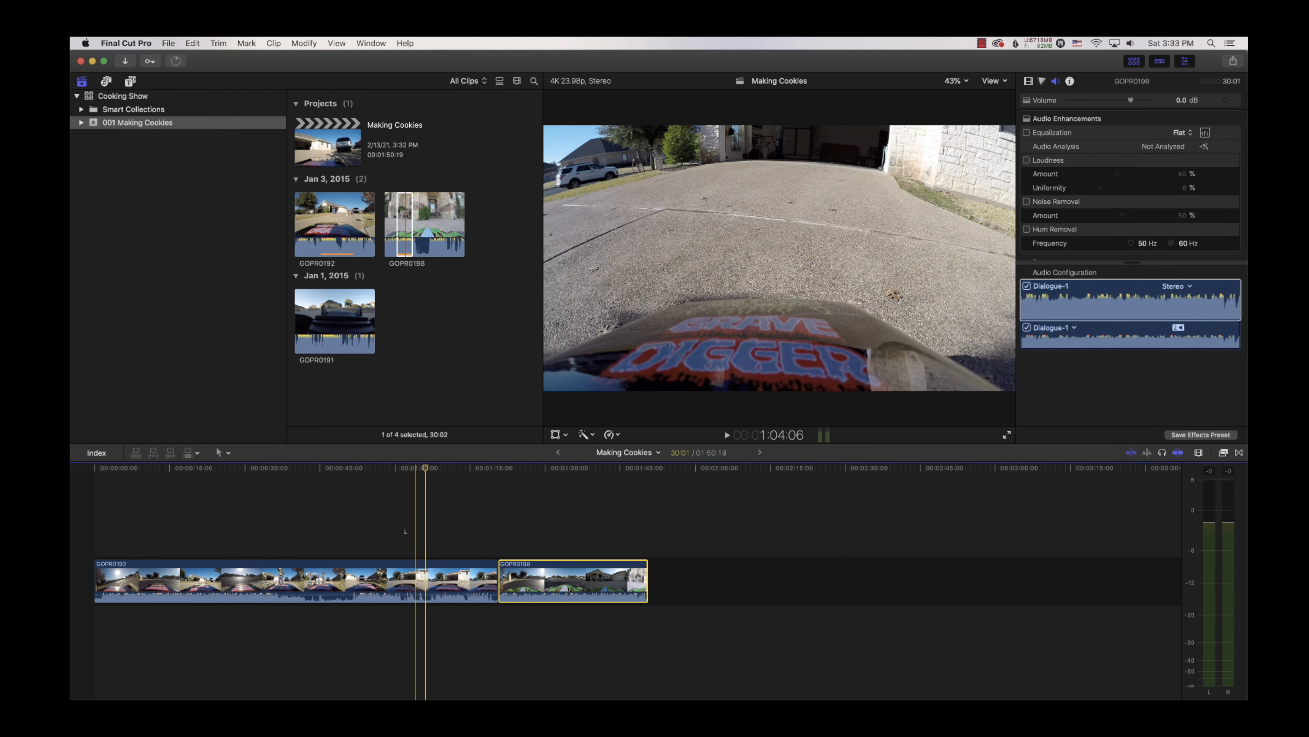
pyautogui.click(536, 478)
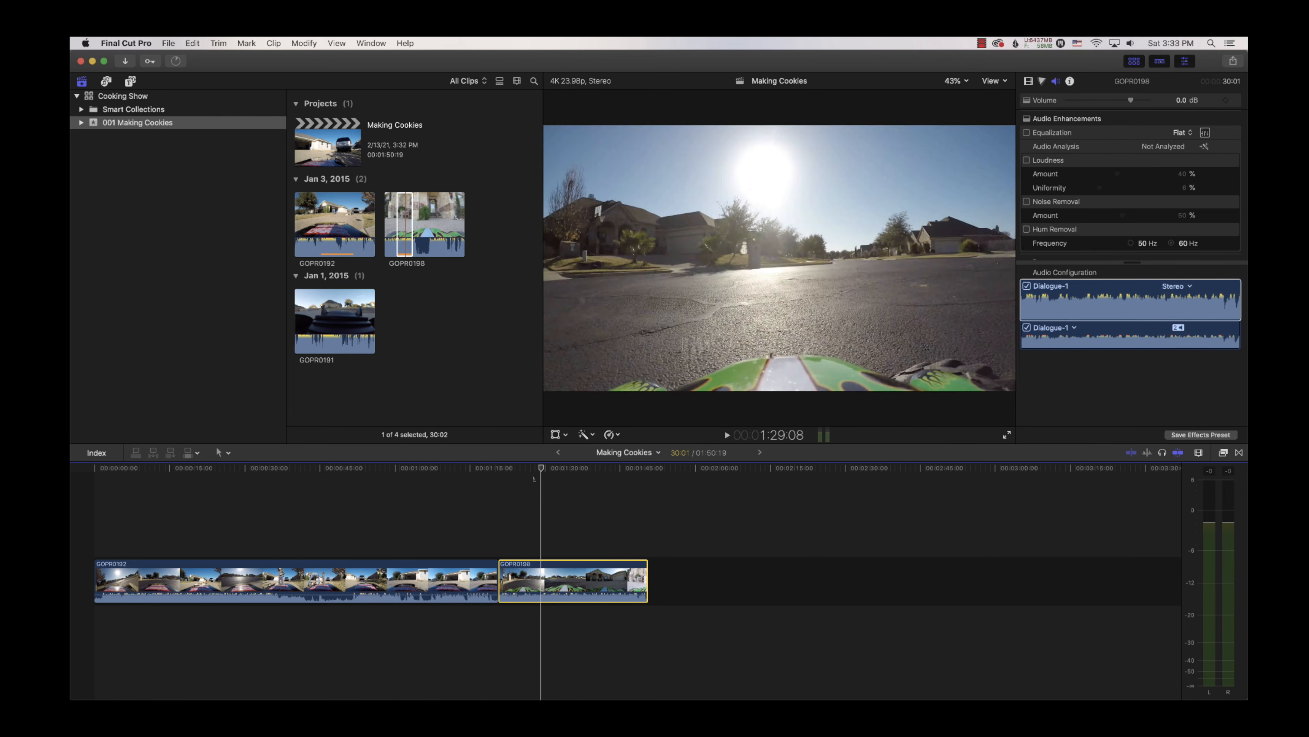
pyautogui.click(467, 479)
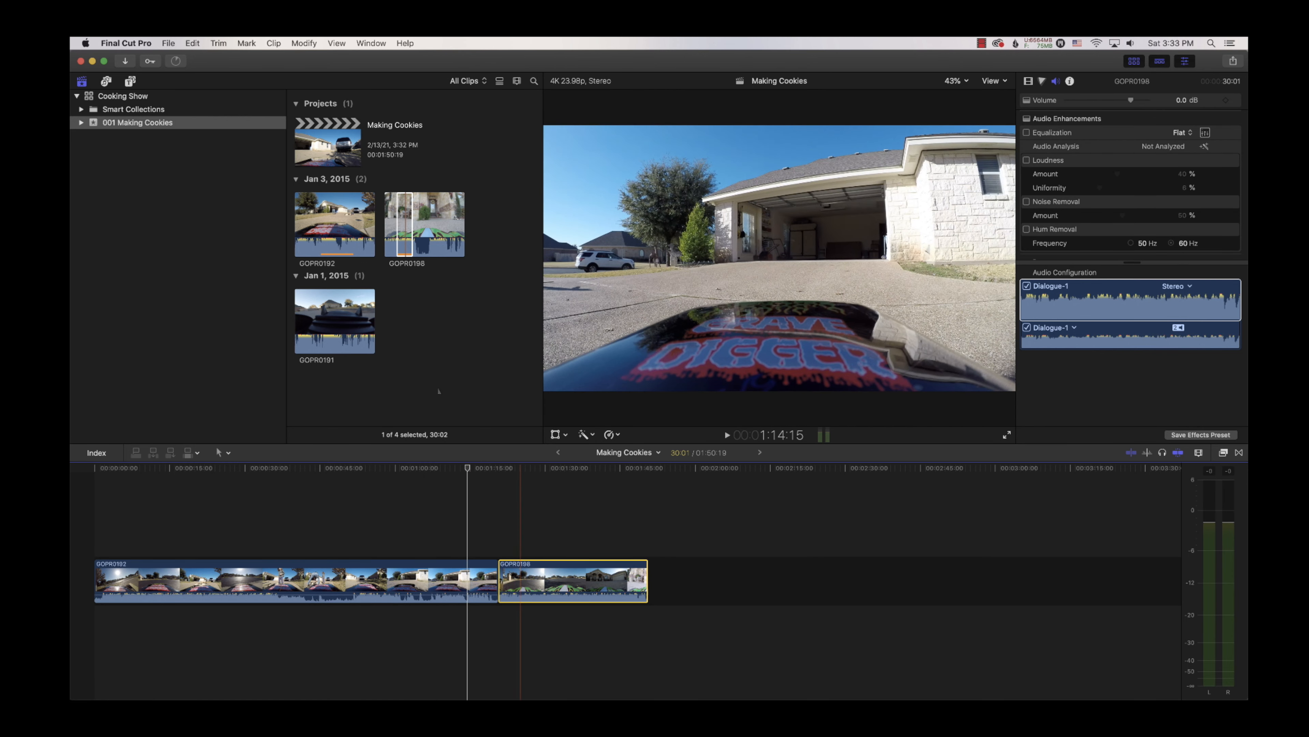
pyautogui.moveTo(335, 320); pyautogui.dragTo(779, 583)
# - Connect a range of about 24 s from GOPR0198 above the first timeline clip at about 42 s
pyautogui.moveTo(469, 468); pyautogui.dragTo(308, 496)
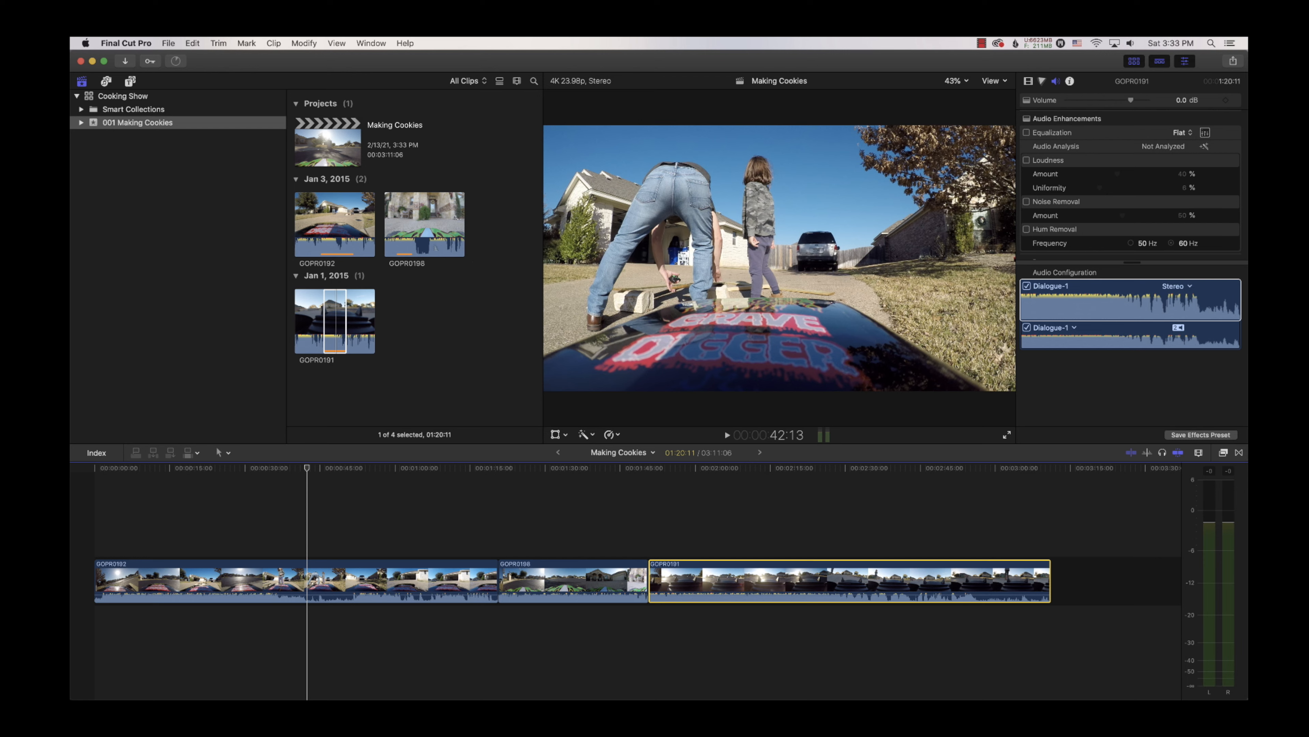
pyautogui.click(440, 227)
pyautogui.press('q')
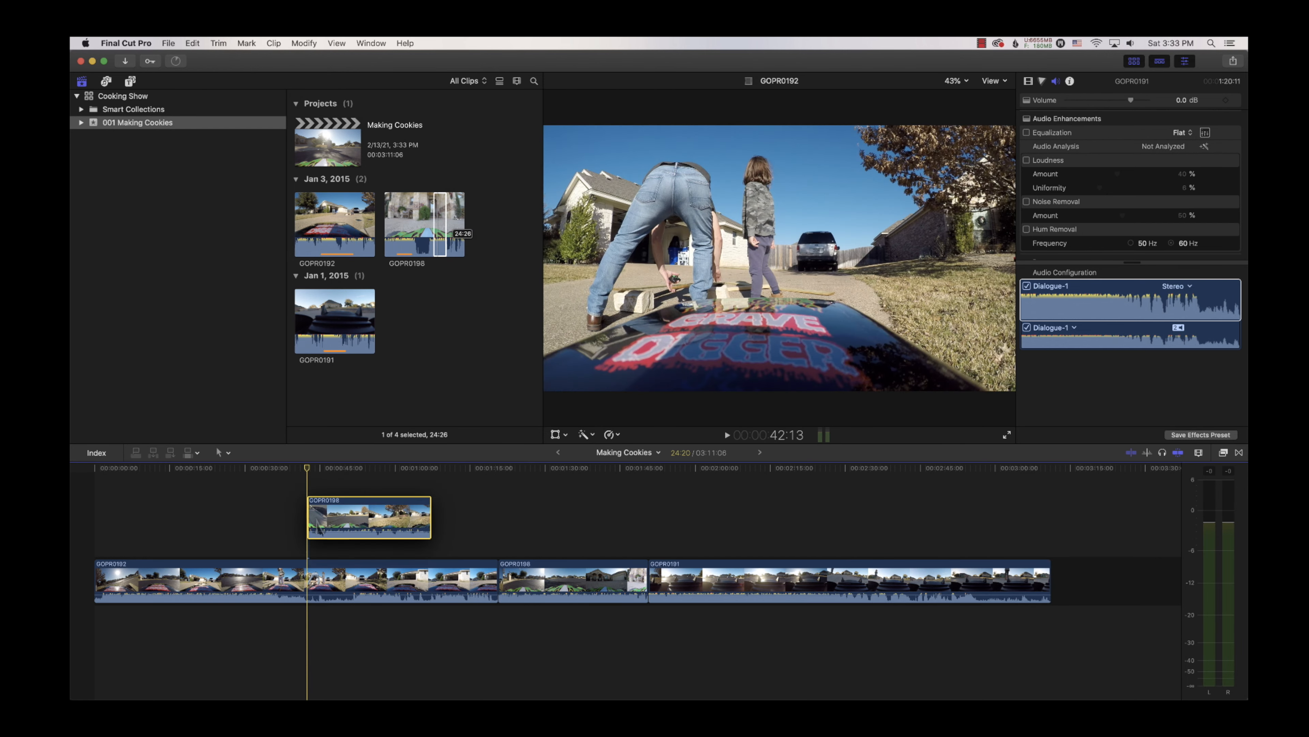
# - Try moving the first GOPR0192 clip with its connected clip to the end of the timeline, and undo back to the three-clip sequence
pyautogui.click(318, 593)
pyautogui.moveTo(318, 593); pyautogui.dragTo(688, 584)
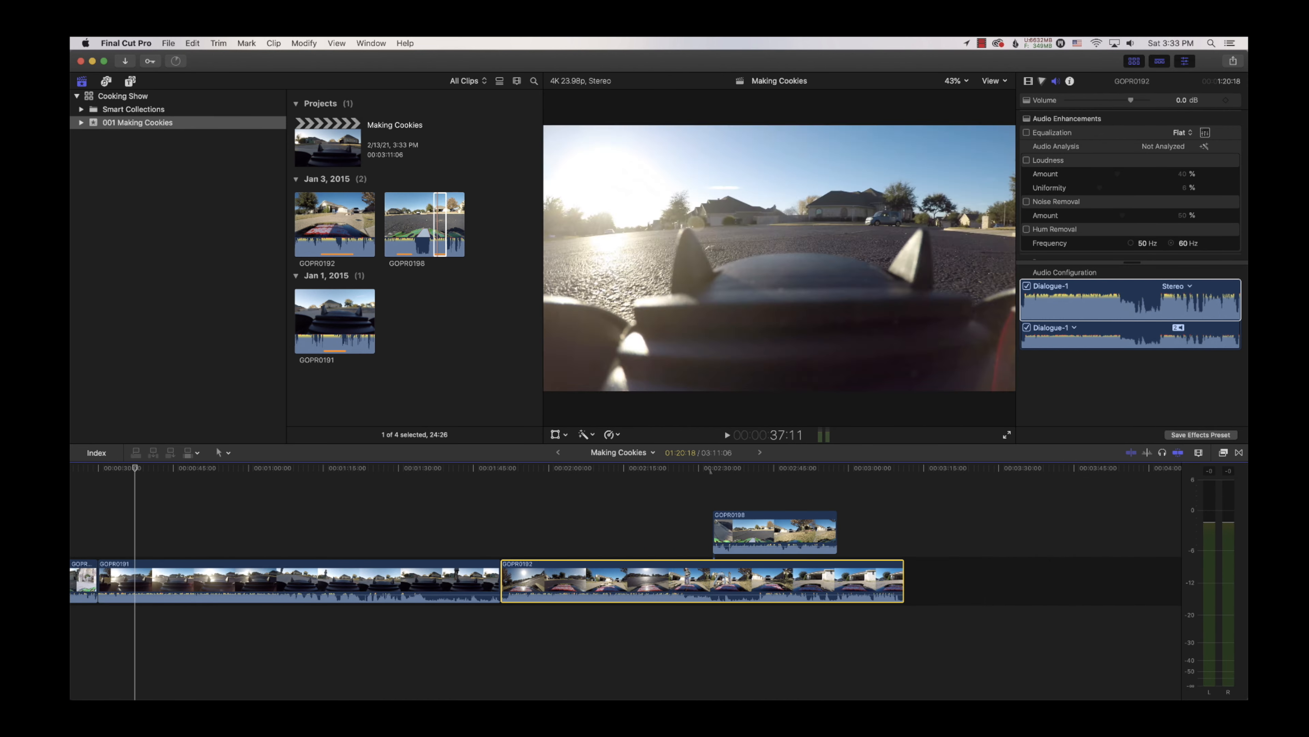
pyautogui.press('super+z')
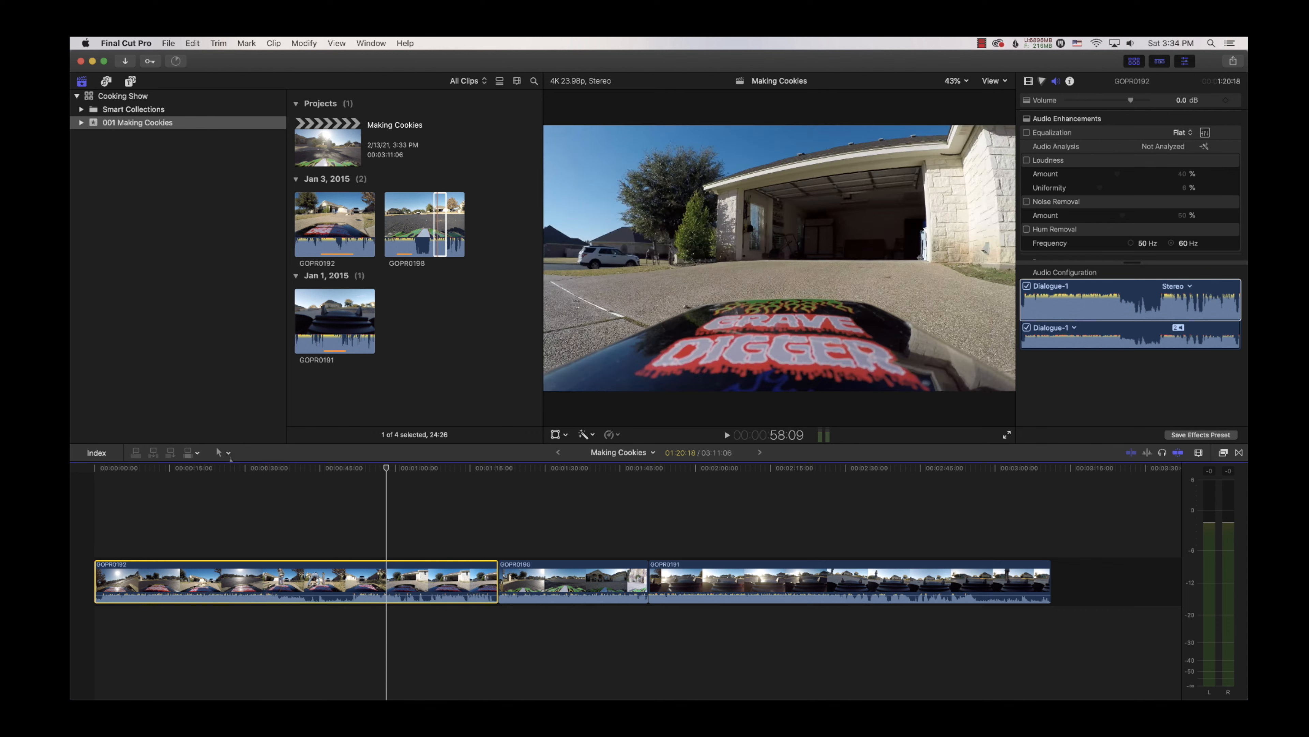
# - Choose the Select tool from the editing tools and go to the beginning of the timeline
pyautogui.click(223, 453)
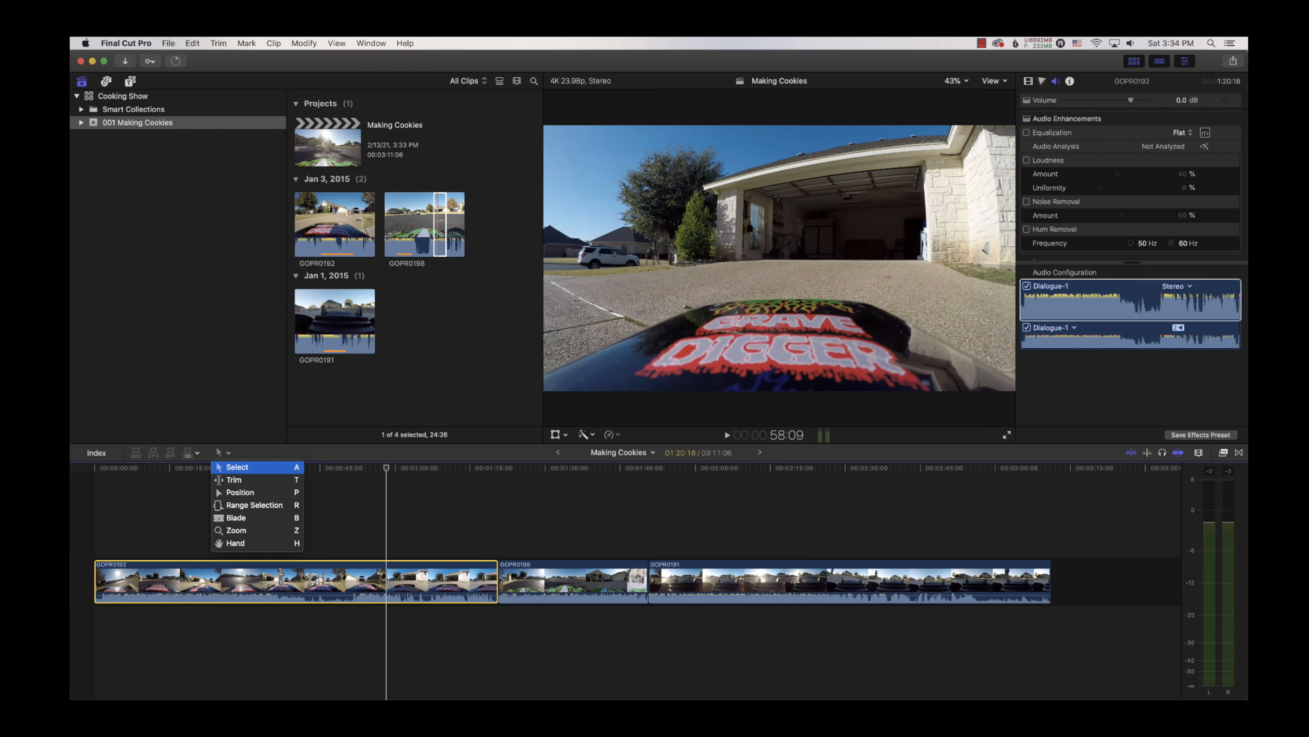
pyautogui.click(237, 467)
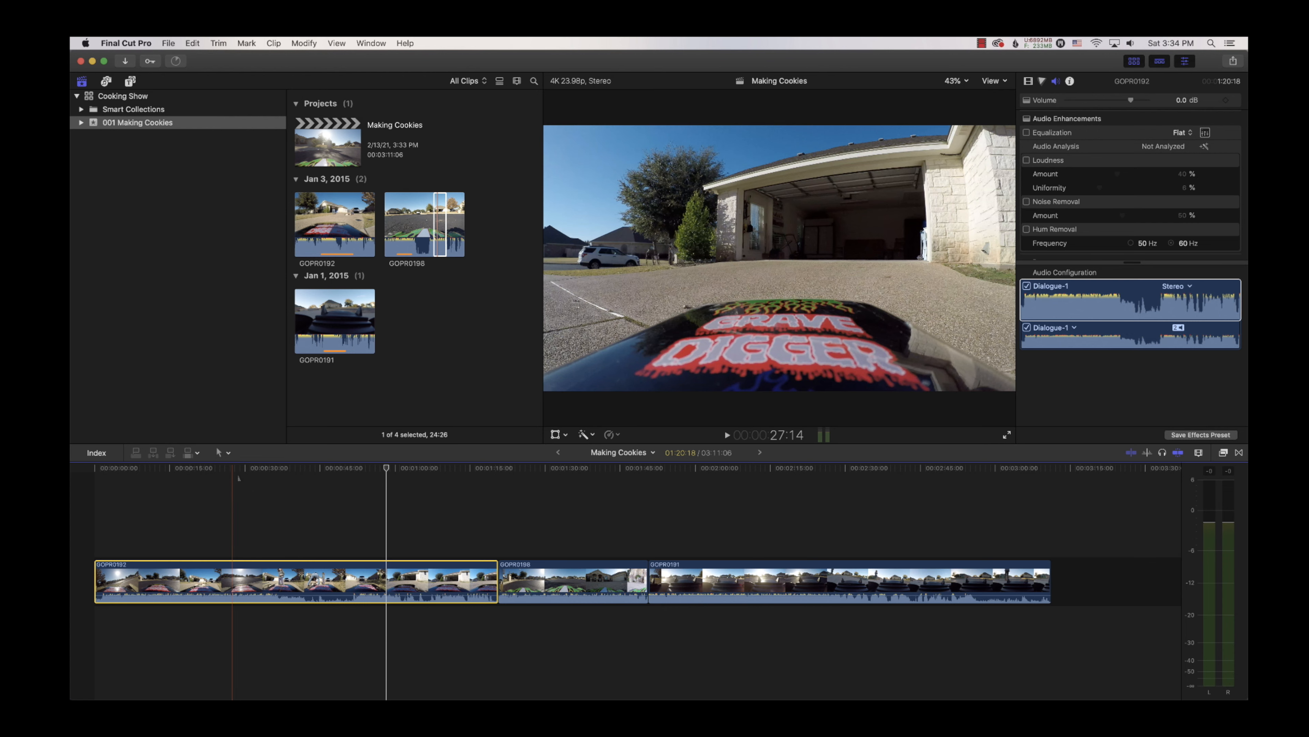
pyautogui.press('Home')
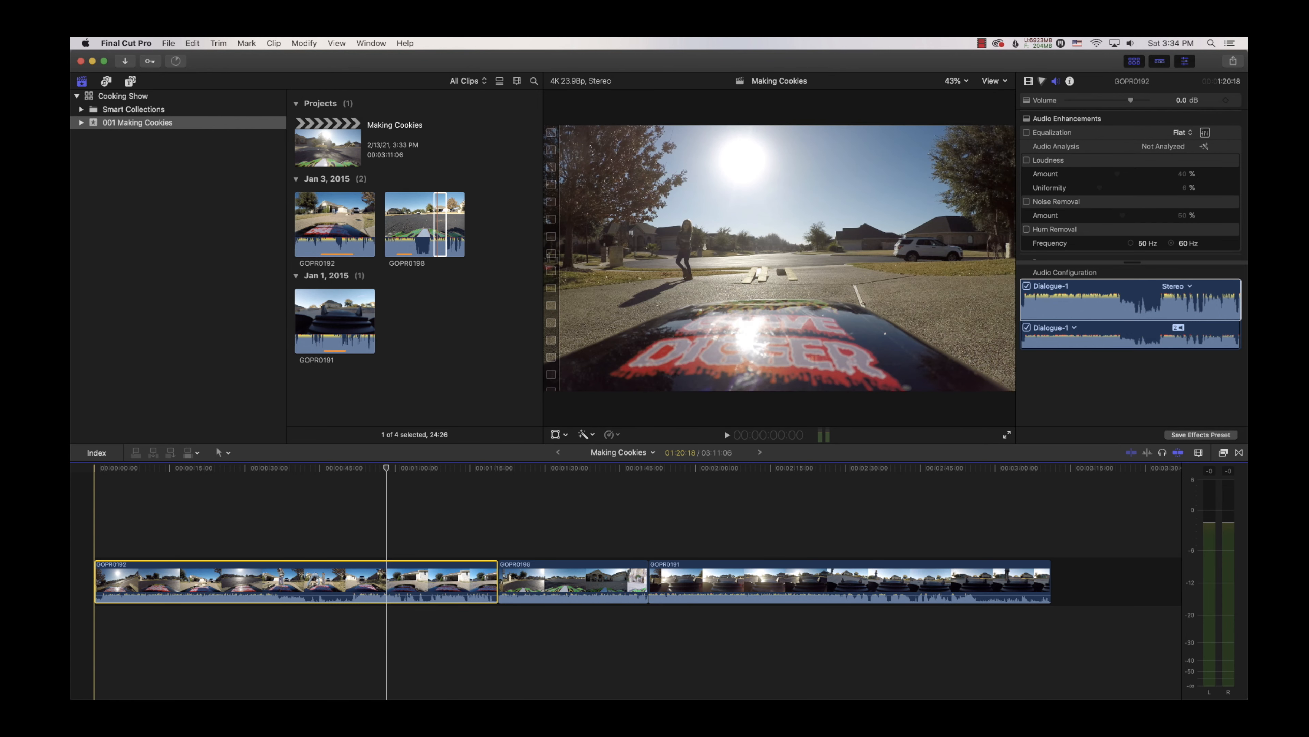
# - Adjust the start and end points of the first GOPR0192 clip to a length of about 1 min
pyautogui.moveTo(95, 581); pyautogui.dragTo(387, 581)
pyautogui.moveTo(497, 580); pyautogui.dragTo(548, 581)
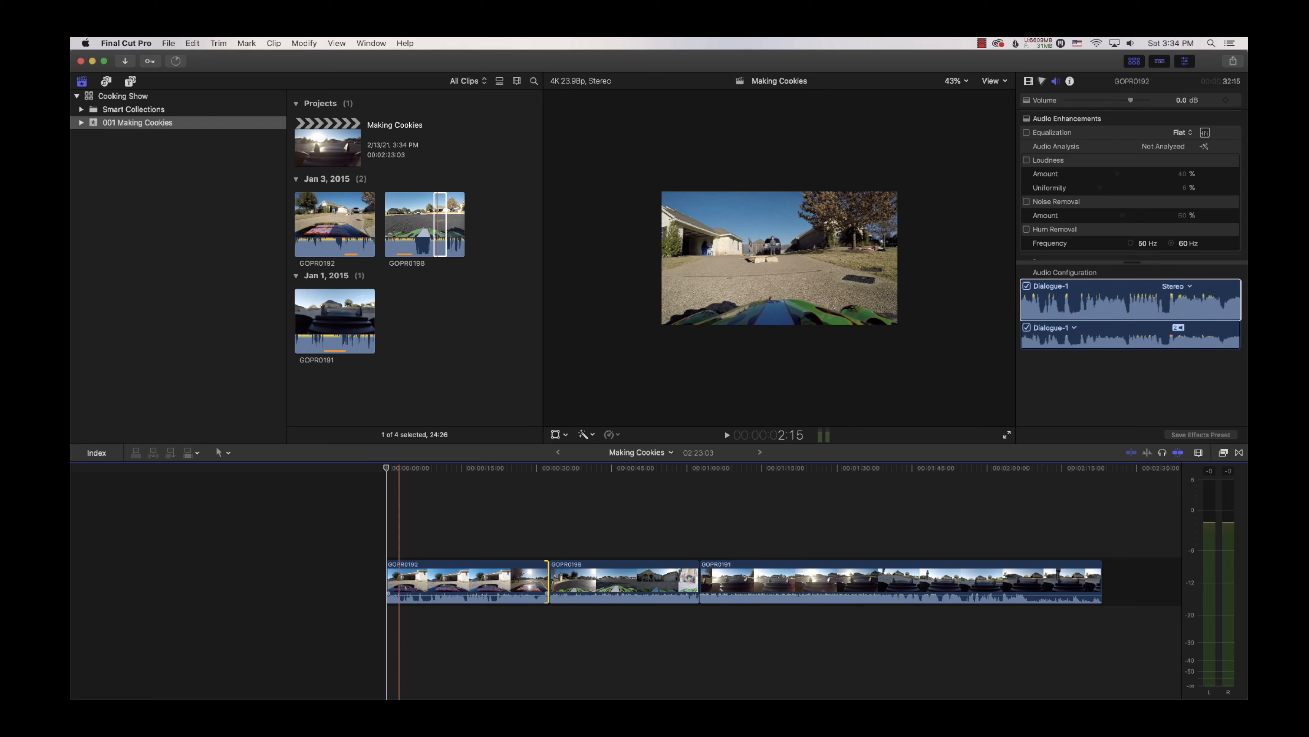
pyautogui.moveTo(381, 588); pyautogui.dragTo(246, 580)
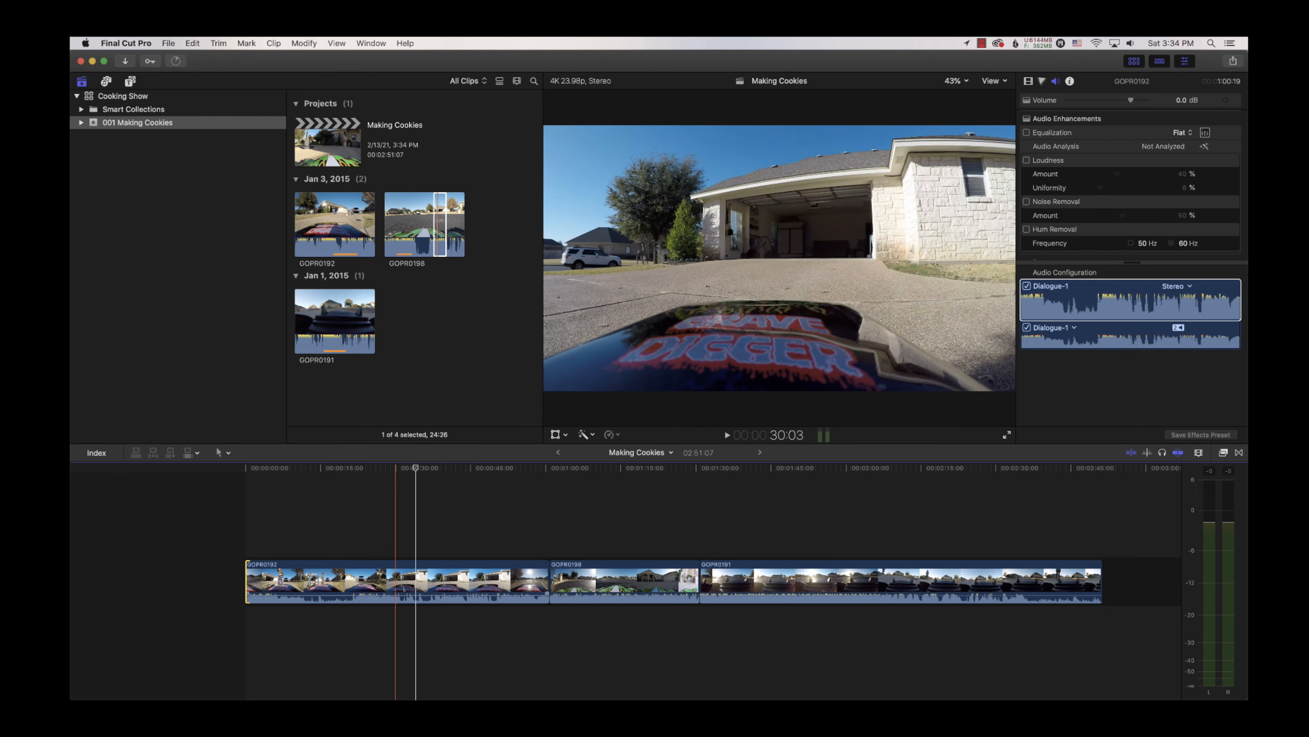
# - Try deleting a range of about 27 s from the middle of the GOPR0191 timeline clip with Range Selection, and undo the deletion
pyautogui.click(222, 452)
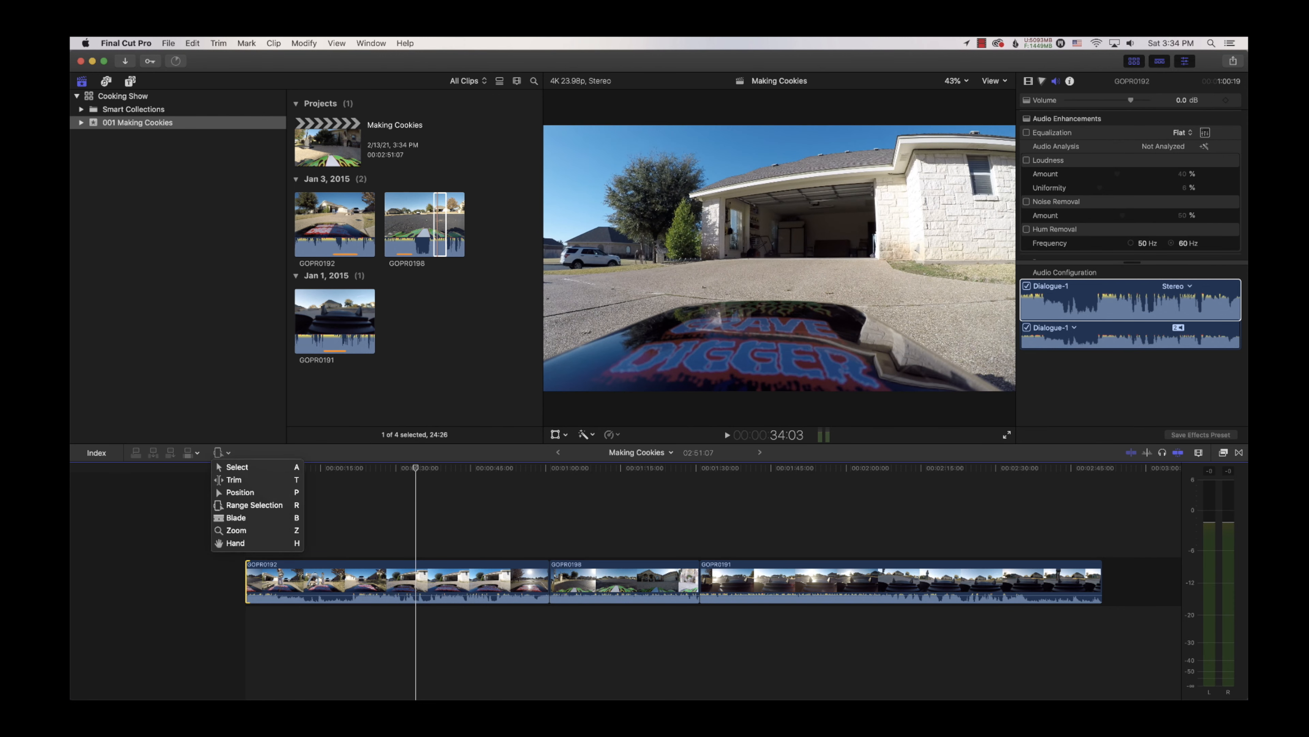
pyautogui.click(254, 504)
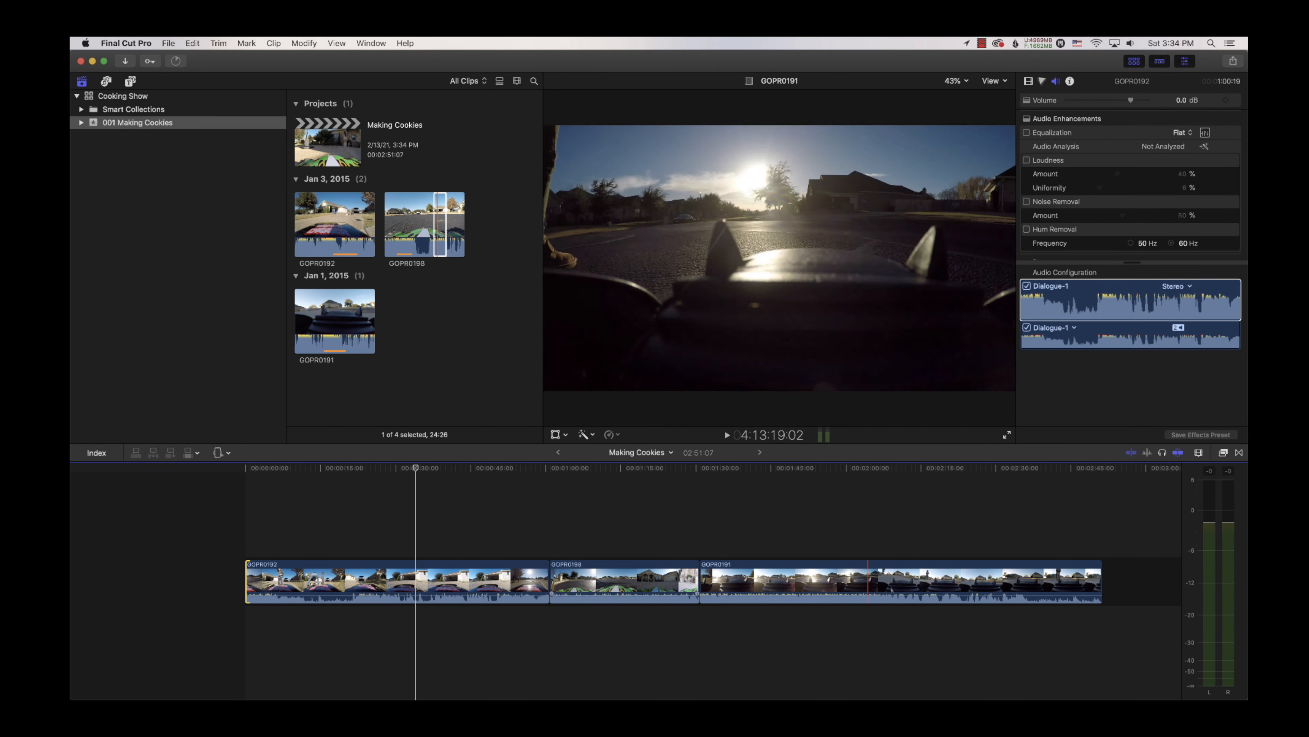
pyautogui.moveTo(819, 582); pyautogui.dragTo(955, 582)
pyautogui.press('Delete')
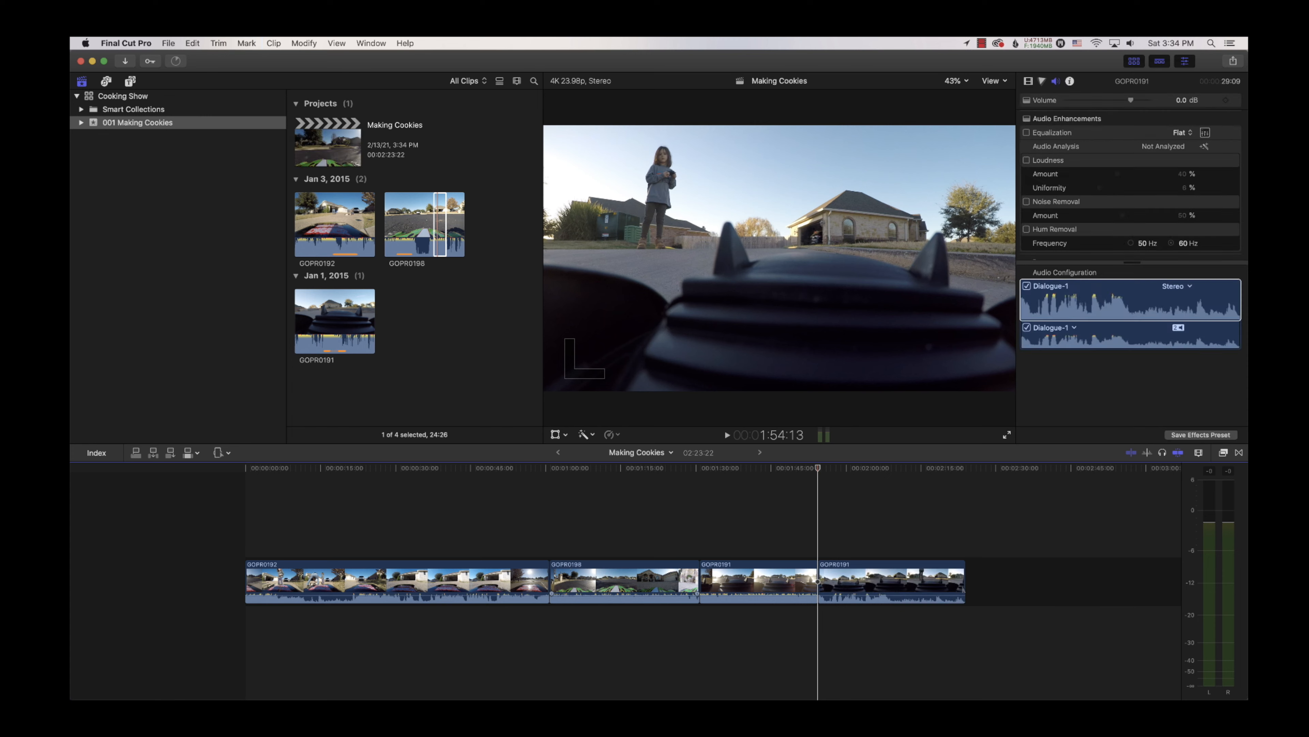
pyautogui.press('super+z')
# - With the Select tool, trim about 6 s from the start and about 10 s from the end of the first GOPR0192 clip
pyautogui.click(220, 452)
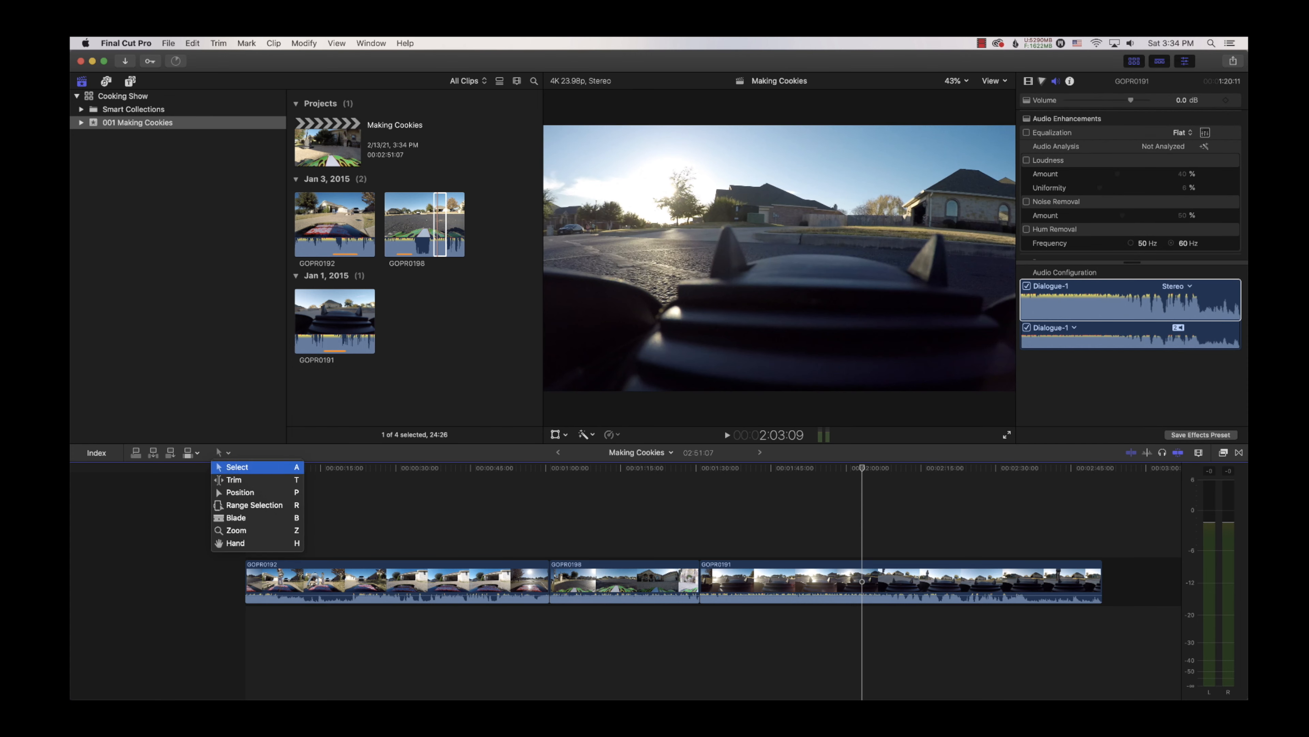
pyautogui.click(227, 466)
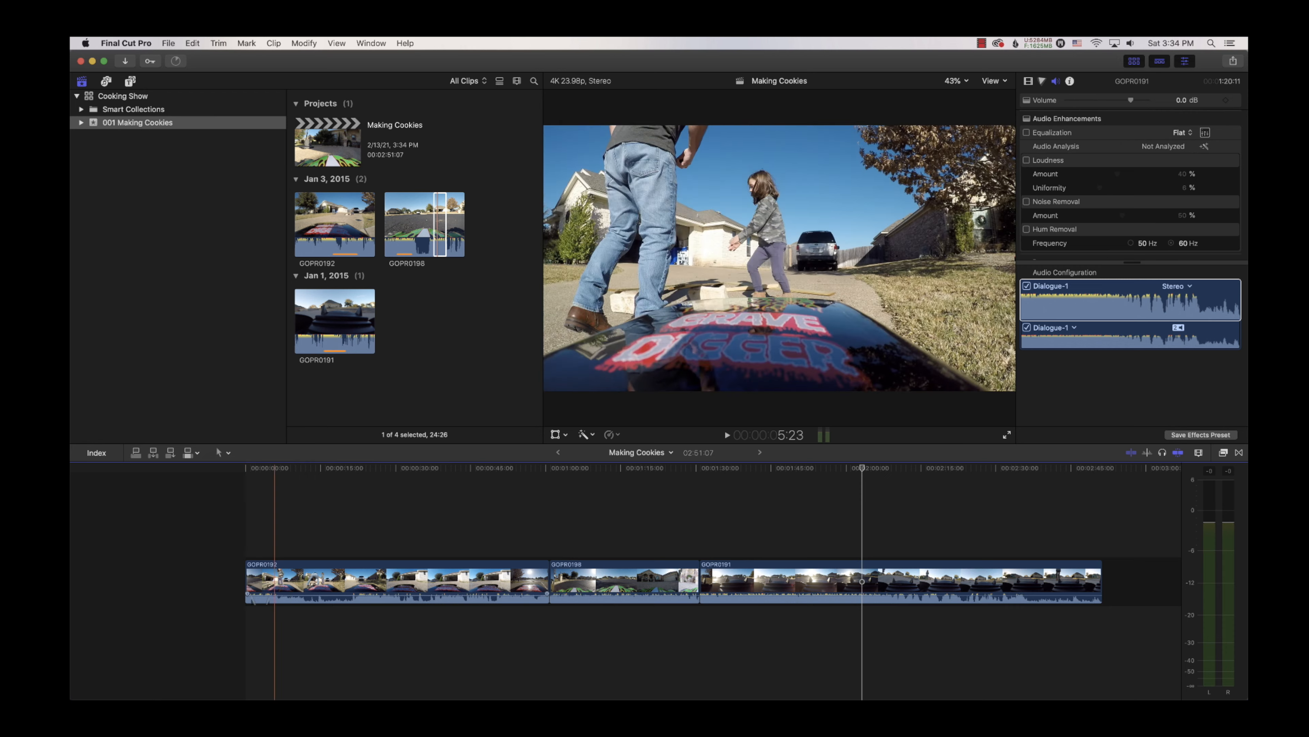
pyautogui.moveTo(246, 583); pyautogui.dragTo(276, 584)
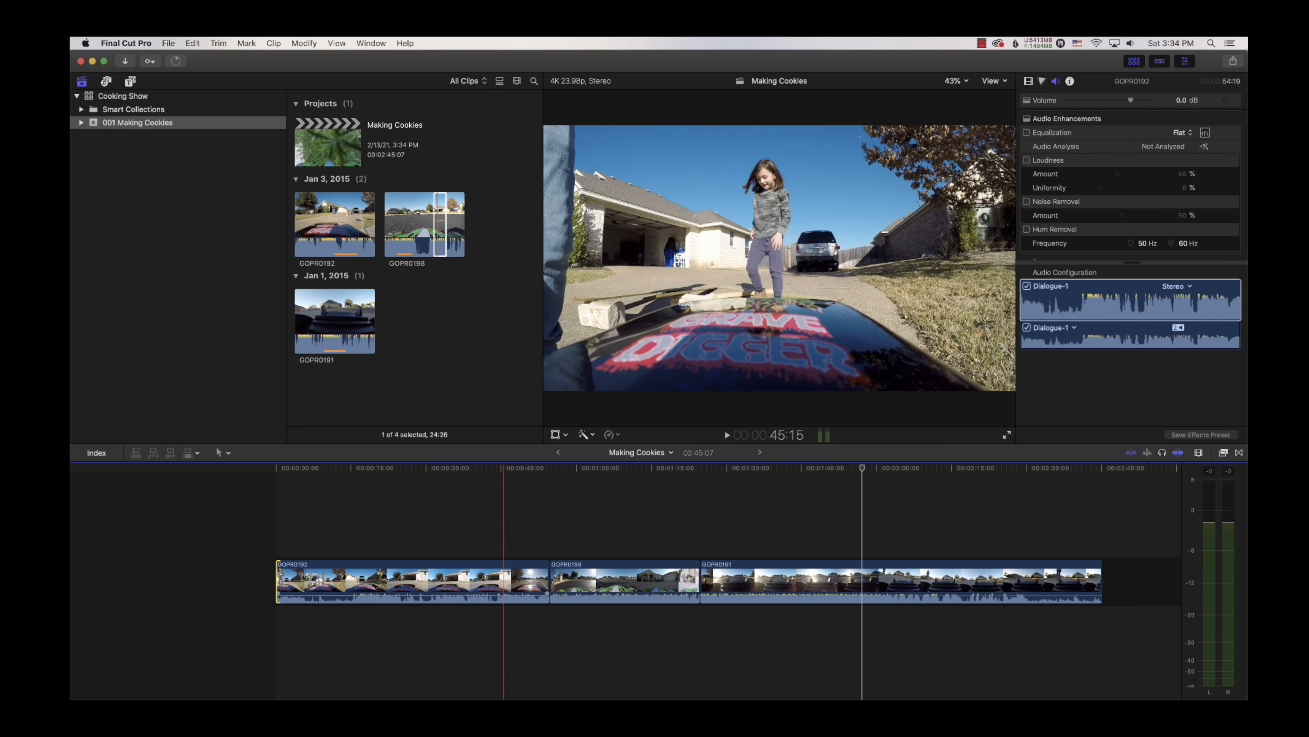
pyautogui.moveTo(547, 583); pyautogui.dragTo(499, 583)
# - Roll the edit point between GOPR0198 and GOPR0191 slightly later with the Trim tool
pyautogui.click(221, 452)
pyautogui.click(234, 479)
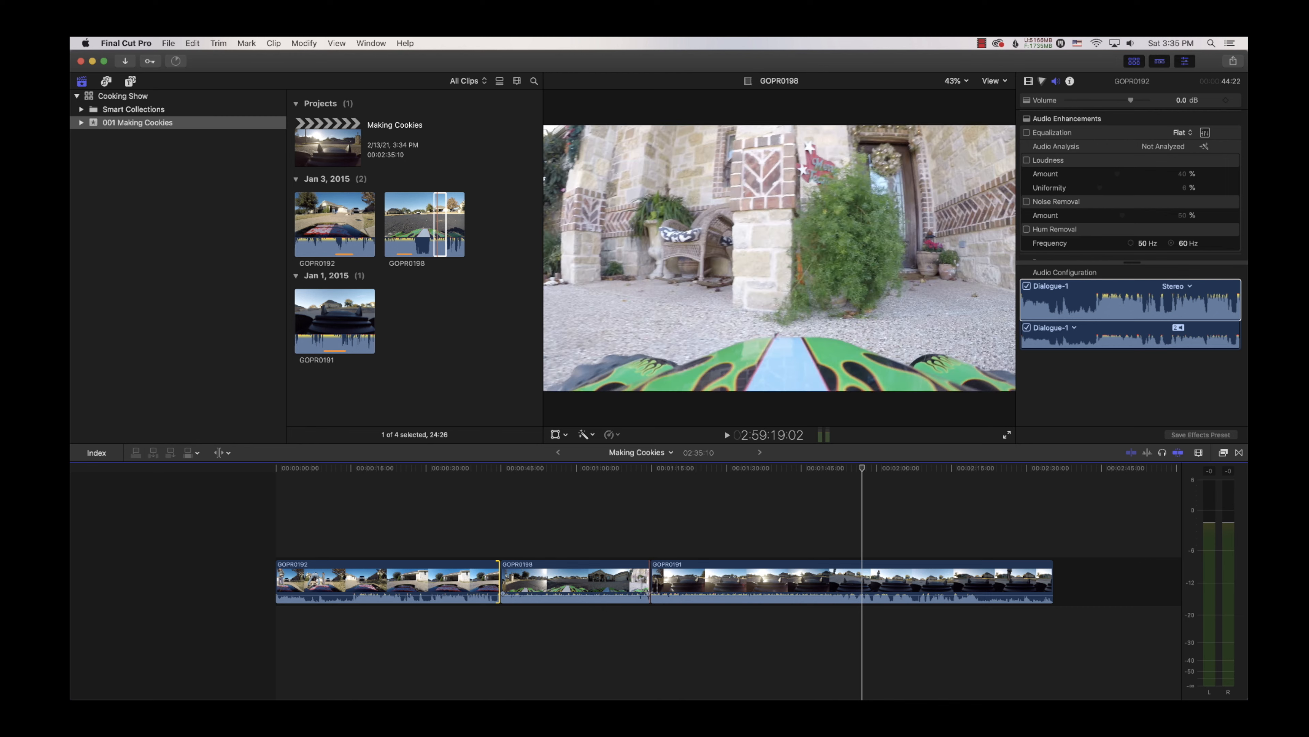
pyautogui.moveTo(651, 583)
pyautogui.mouseDown()
pyautogui.moveTo(675, 583)
pyautogui.moveTo(625, 581)
pyautogui.moveTo(648, 582)
pyautogui.mouseUp()
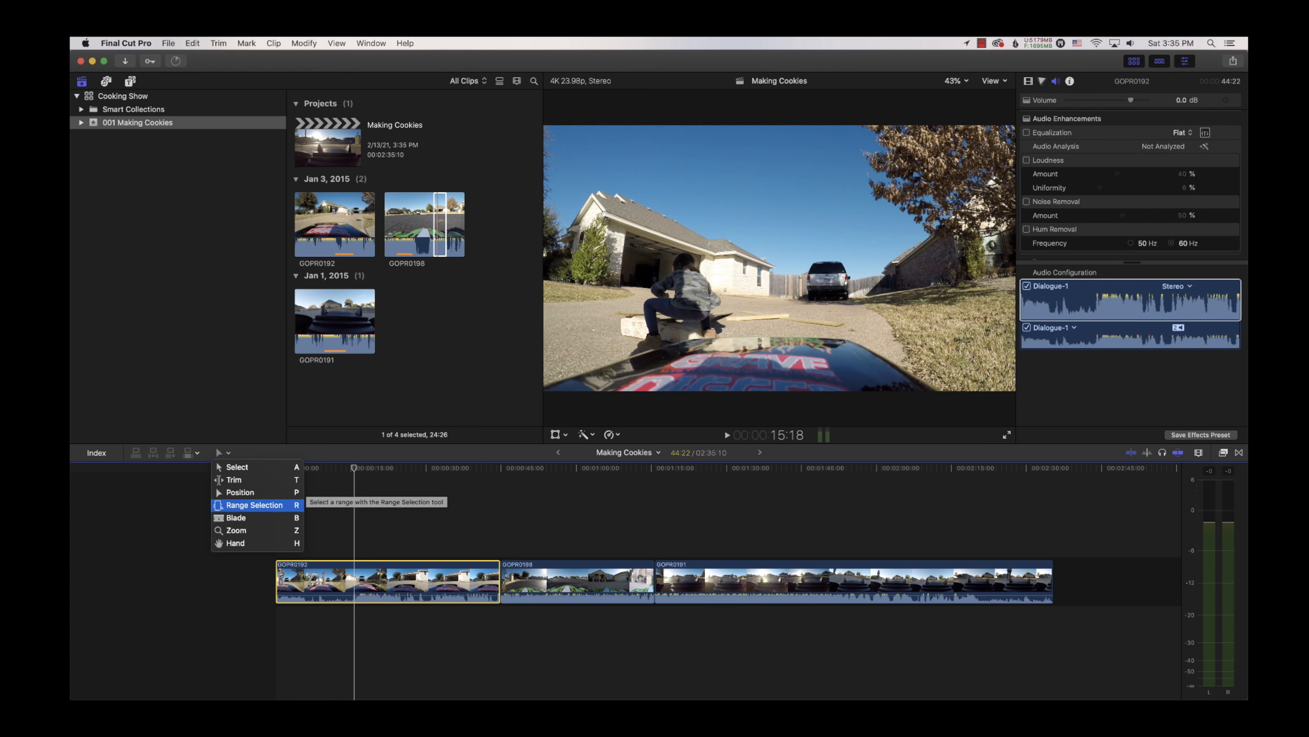
# - Try deleting an 18 s range starting at about 15 s in the first clip with Range Selection, and undo the deletion
pyautogui.press('Escape')
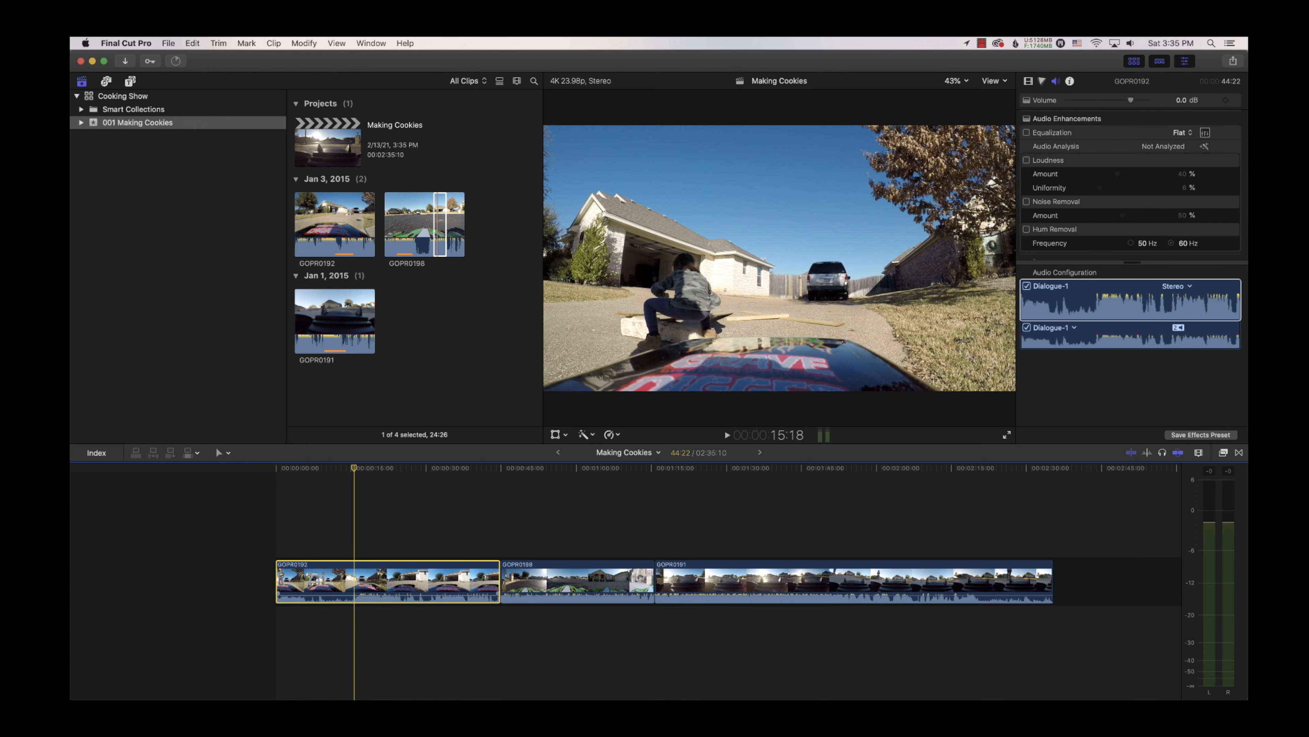
pyautogui.click(223, 452)
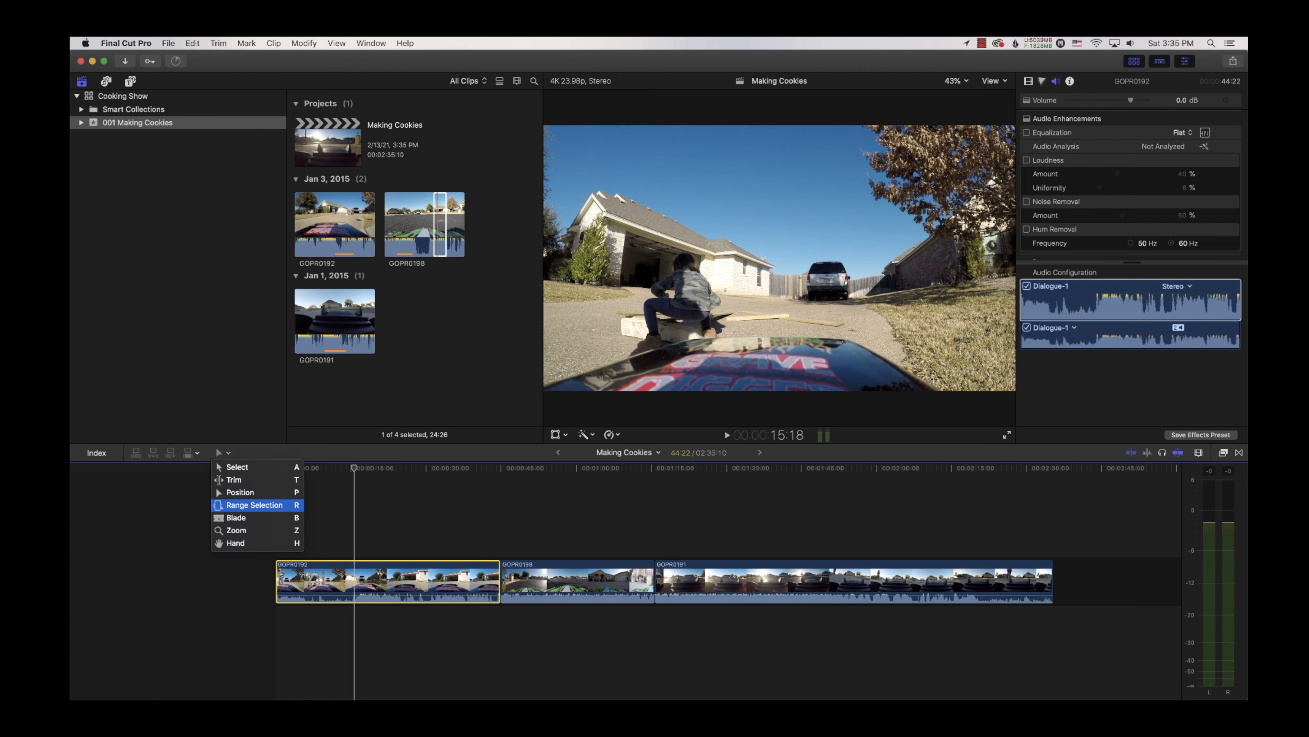
pyautogui.click(253, 505)
pyautogui.moveTo(354, 581); pyautogui.dragTo(444, 581)
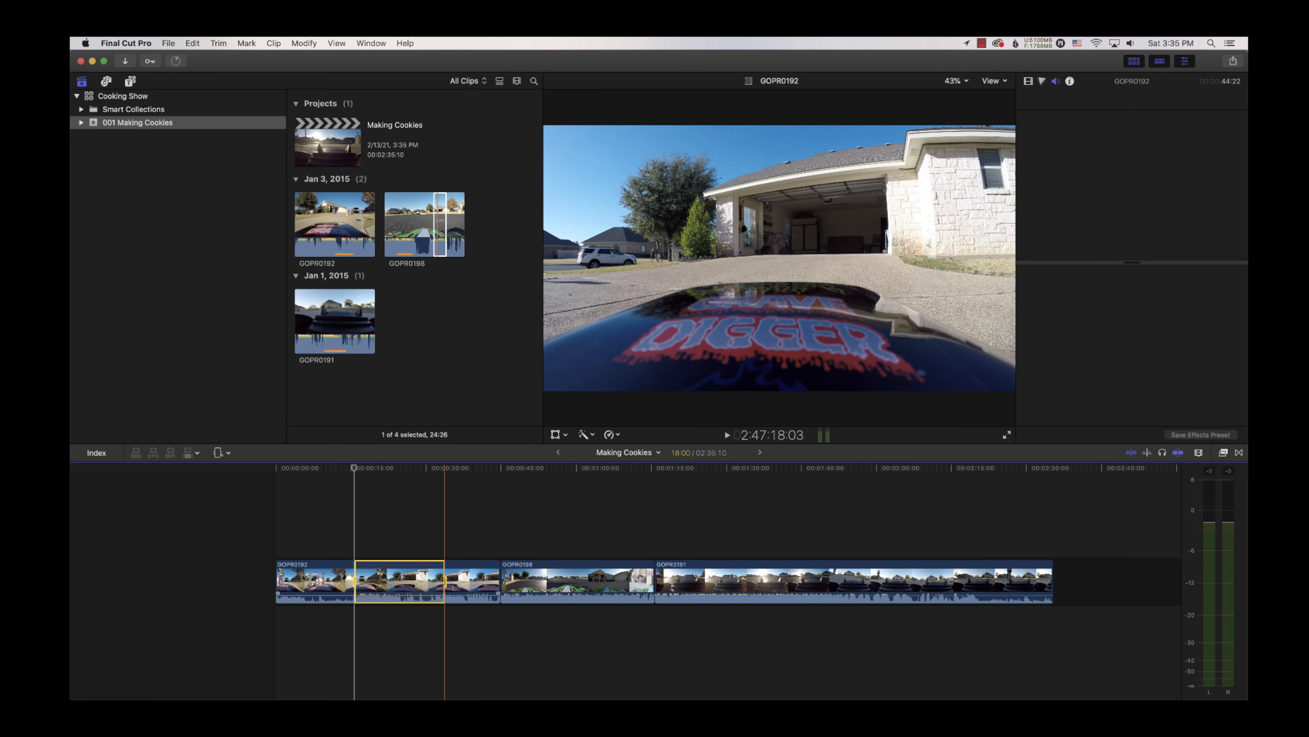
pyautogui.press('Delete')
pyautogui.press('super+z')
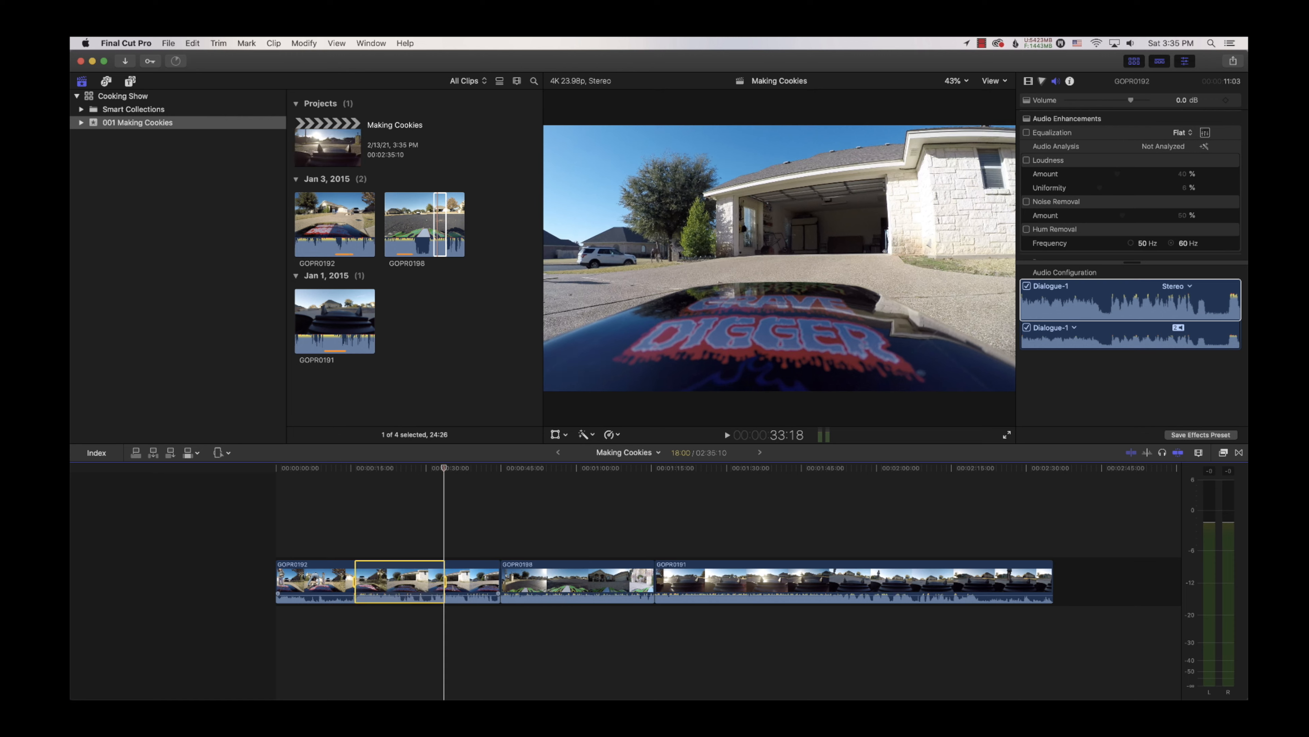
# - Choose the Blade tool and split the GOPR0191 clip at about 1:46 and again about 17 s further on
pyautogui.click(222, 452)
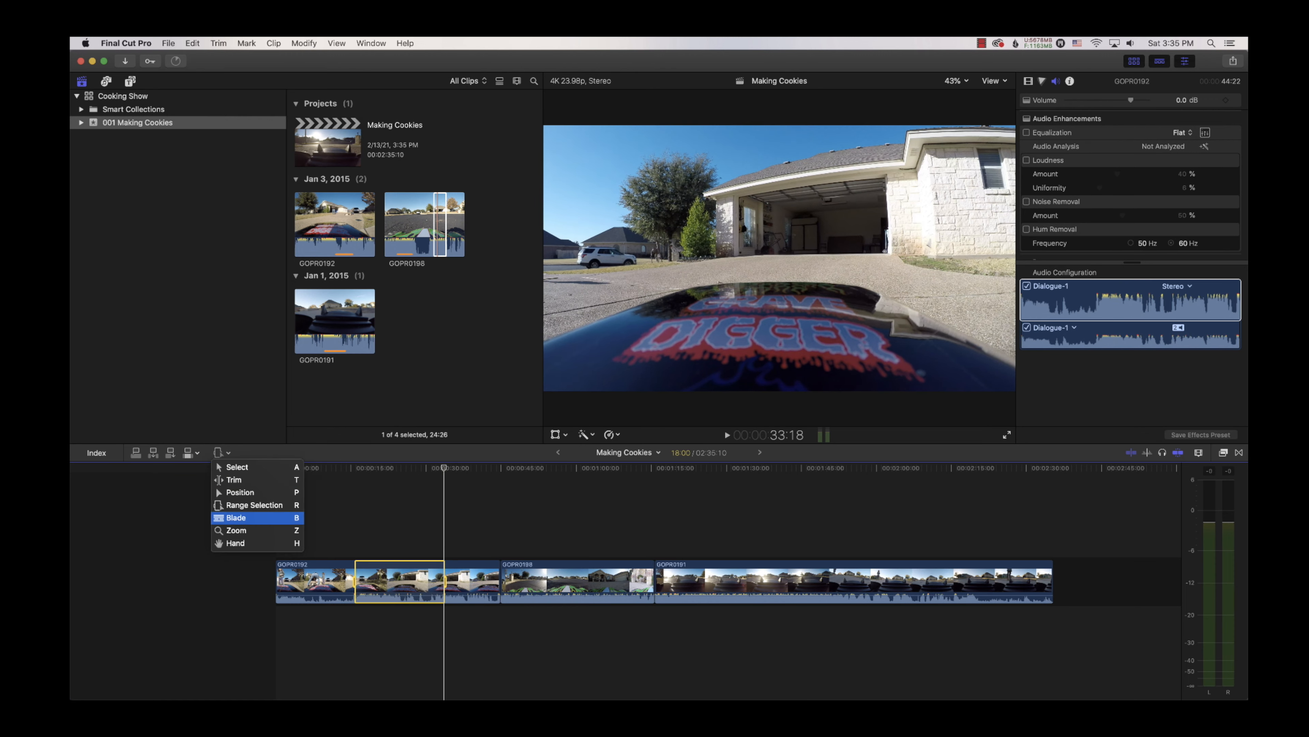
pyautogui.click(236, 517)
pyautogui.moveTo(673, 470); pyautogui.dragTo(839, 475)
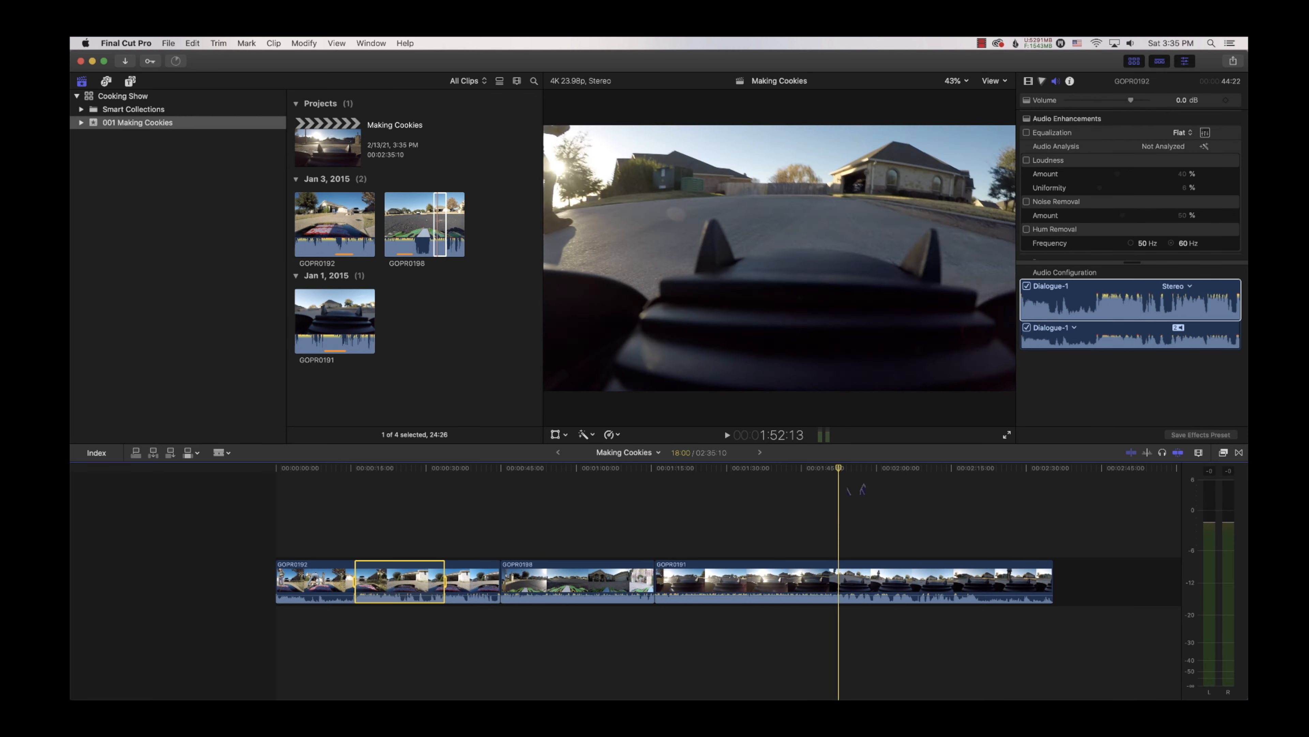
pyautogui.click(806, 472)
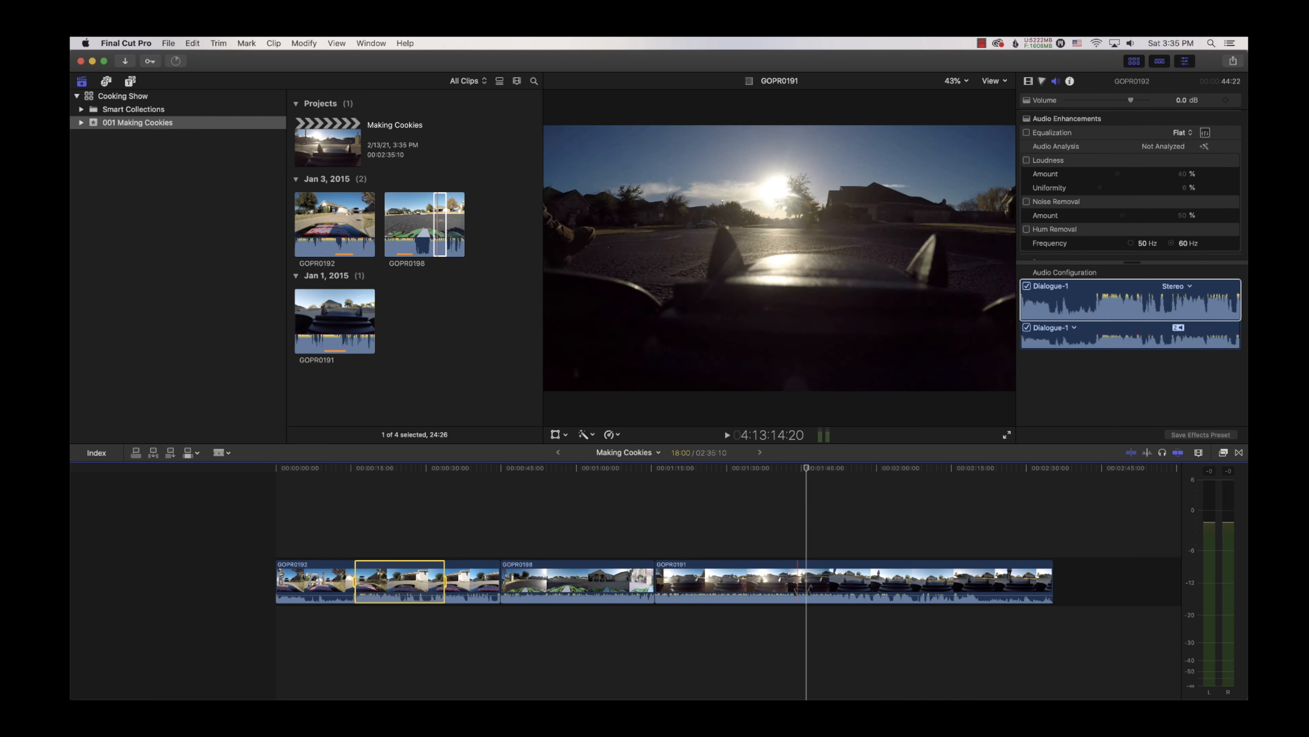
pyautogui.press('cmd+b')
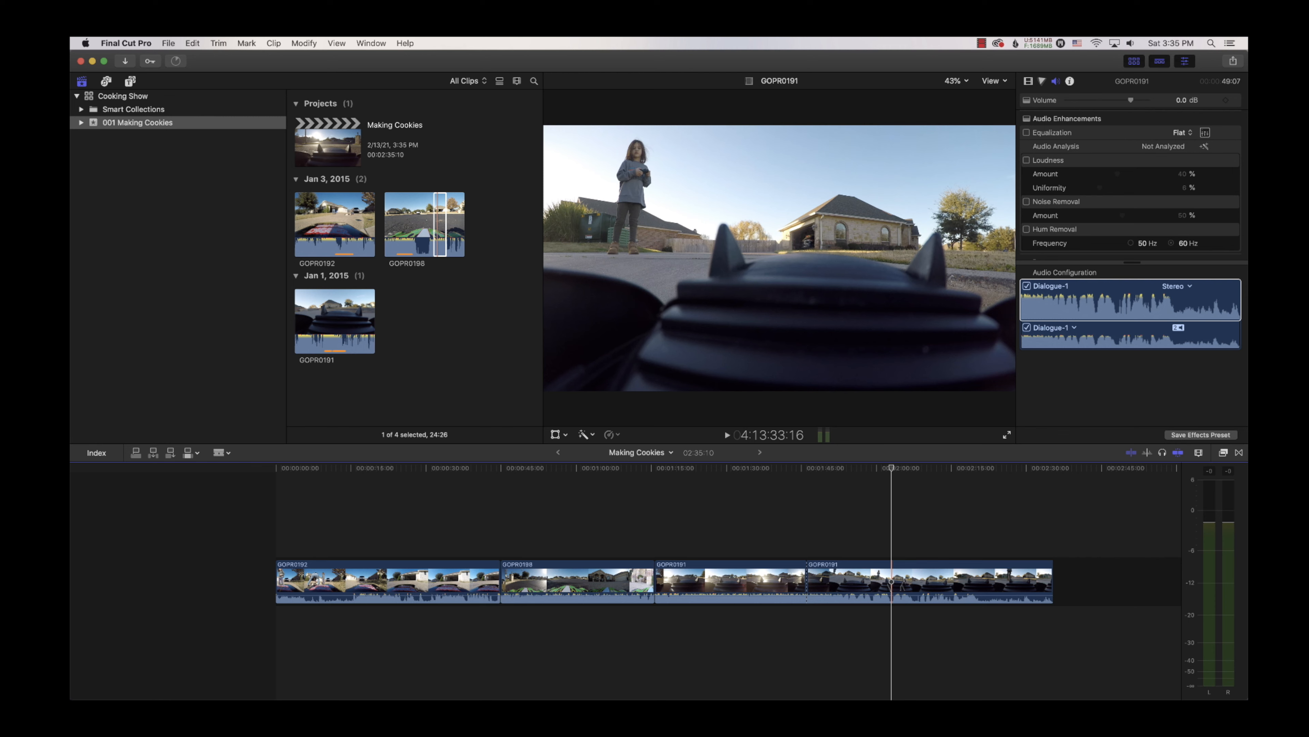
pyautogui.press('super+b')
# - Return to the Select tool and delete the 17 s middle segment of GOPR0191 so the gap closes
pyautogui.press('a')
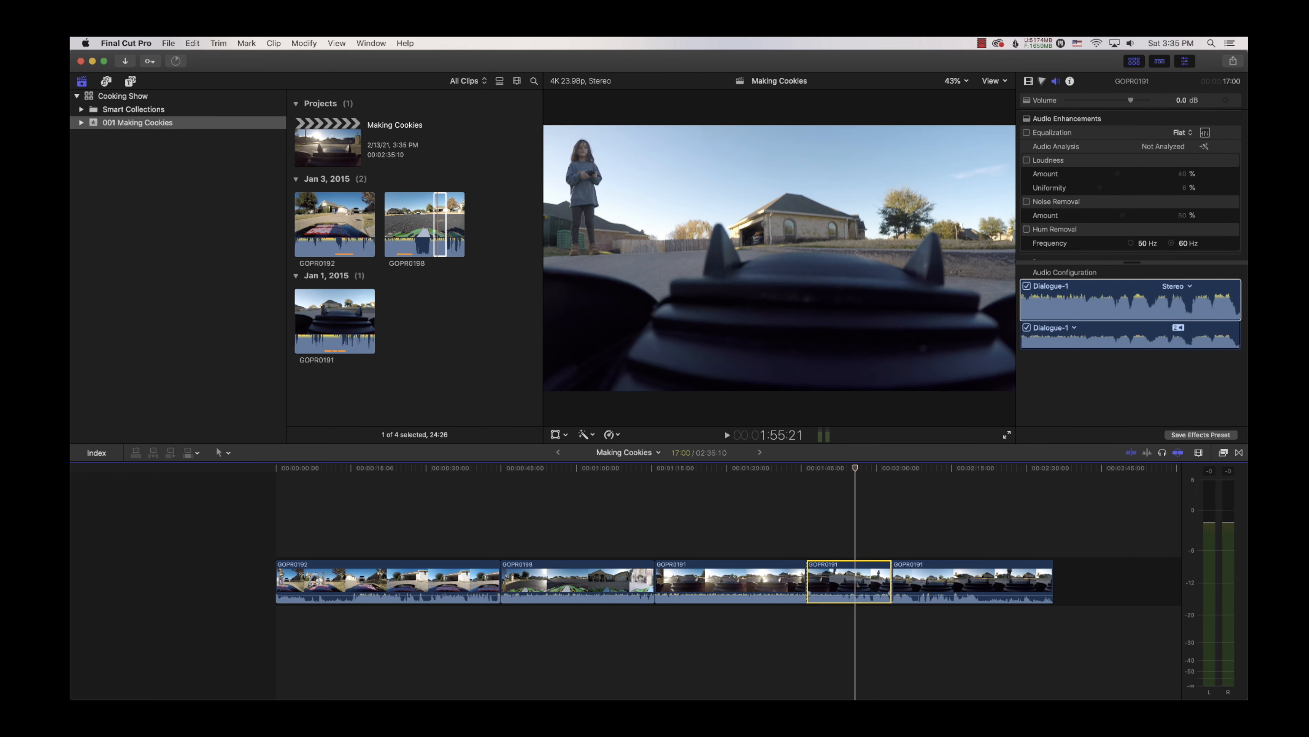
pyautogui.press('Delete')
pyautogui.moveTo(807, 487)
pyautogui.mouseDown()
pyautogui.moveTo(774, 488)
pyautogui.moveTo(849, 491)
pyautogui.moveTo(663, 489)
pyautogui.moveTo(807, 489)
pyautogui.mouseUp()
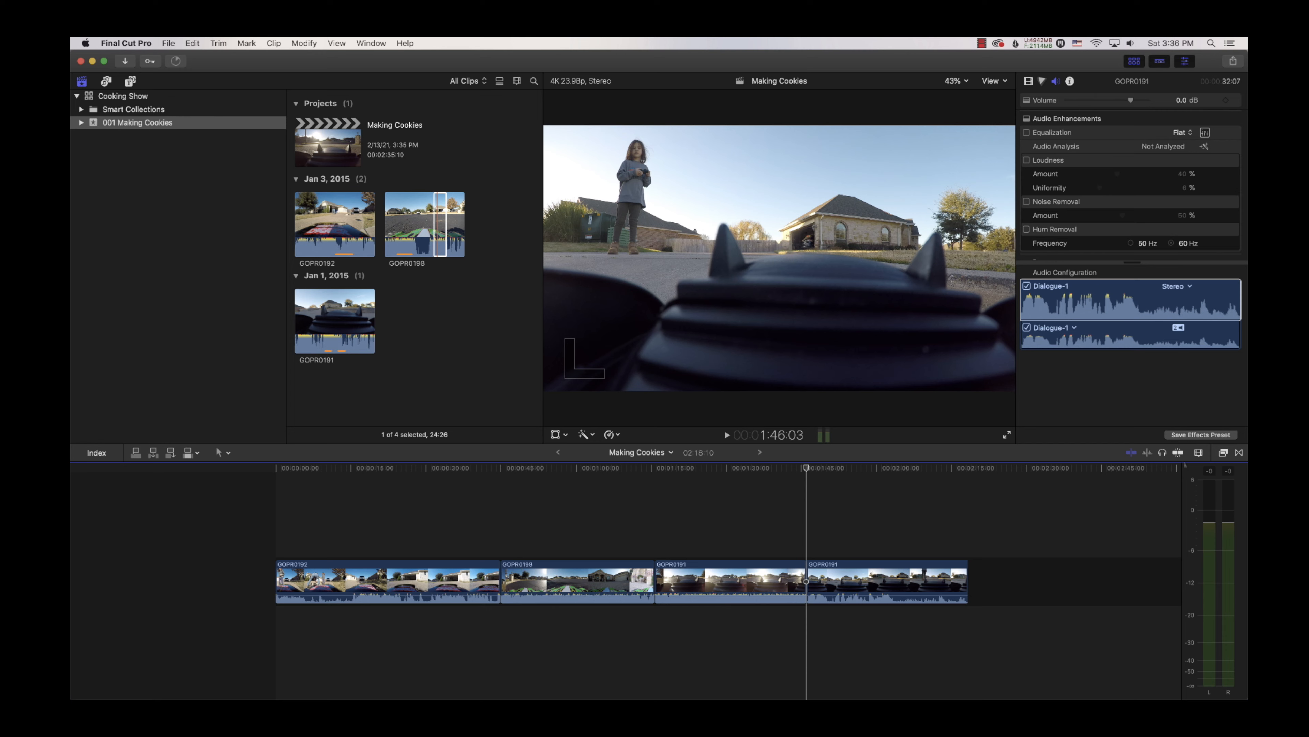
# - Choose the Zoom tool from the editing tools and switch back to the Select tool
pyautogui.moveTo(807, 468); pyautogui.dragTo(844, 486)
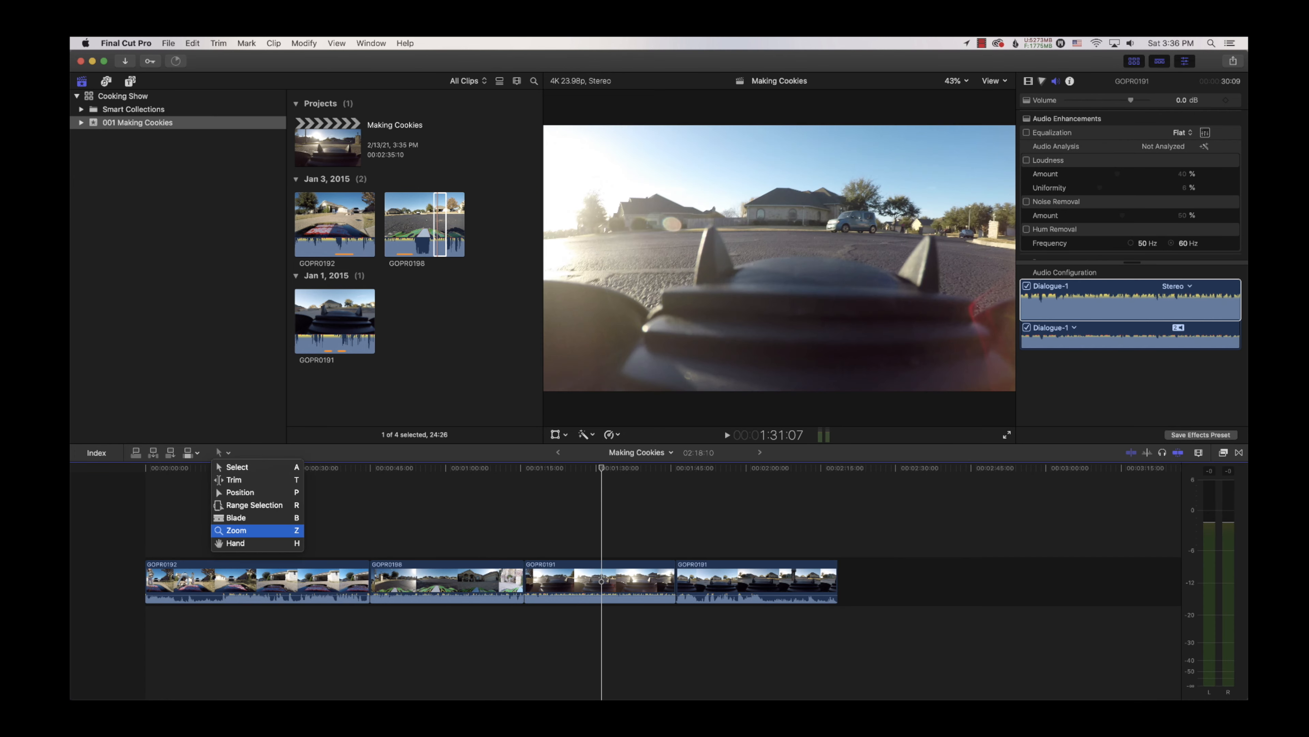
pyautogui.click(237, 530)
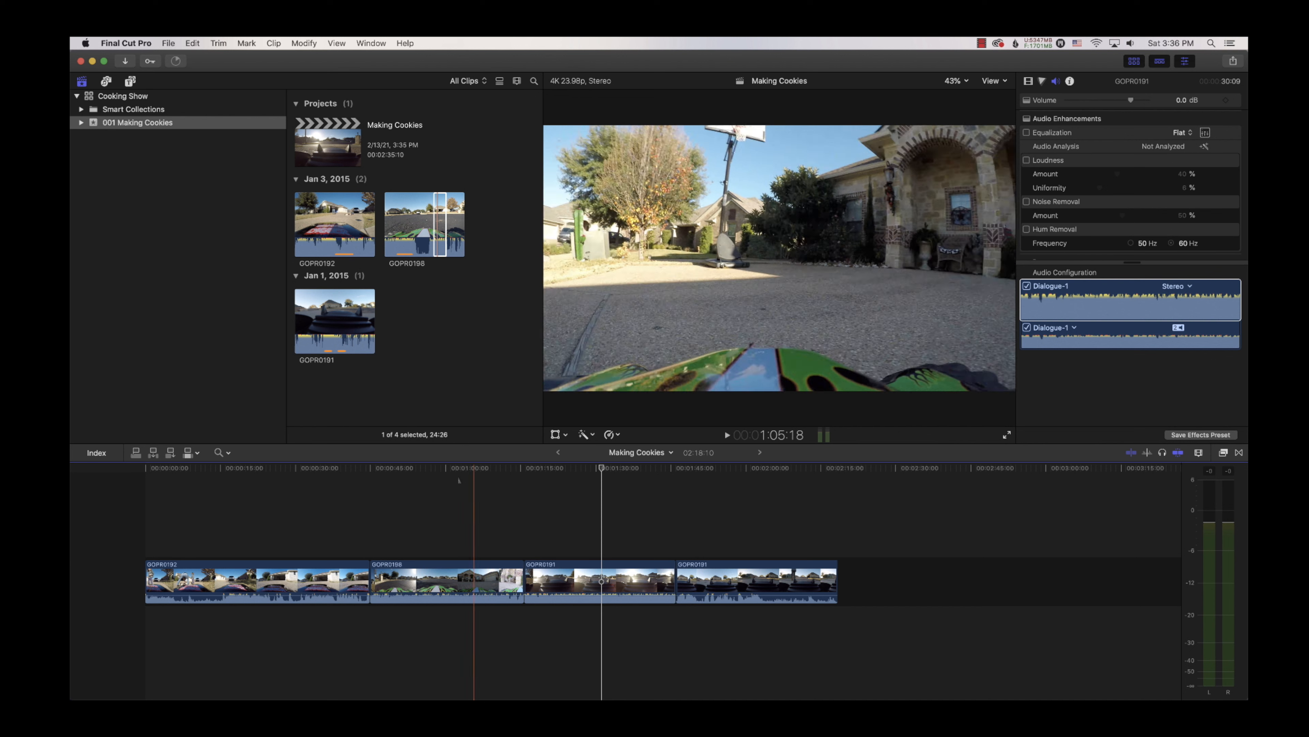
pyautogui.click(222, 453)
pyautogui.click(237, 466)
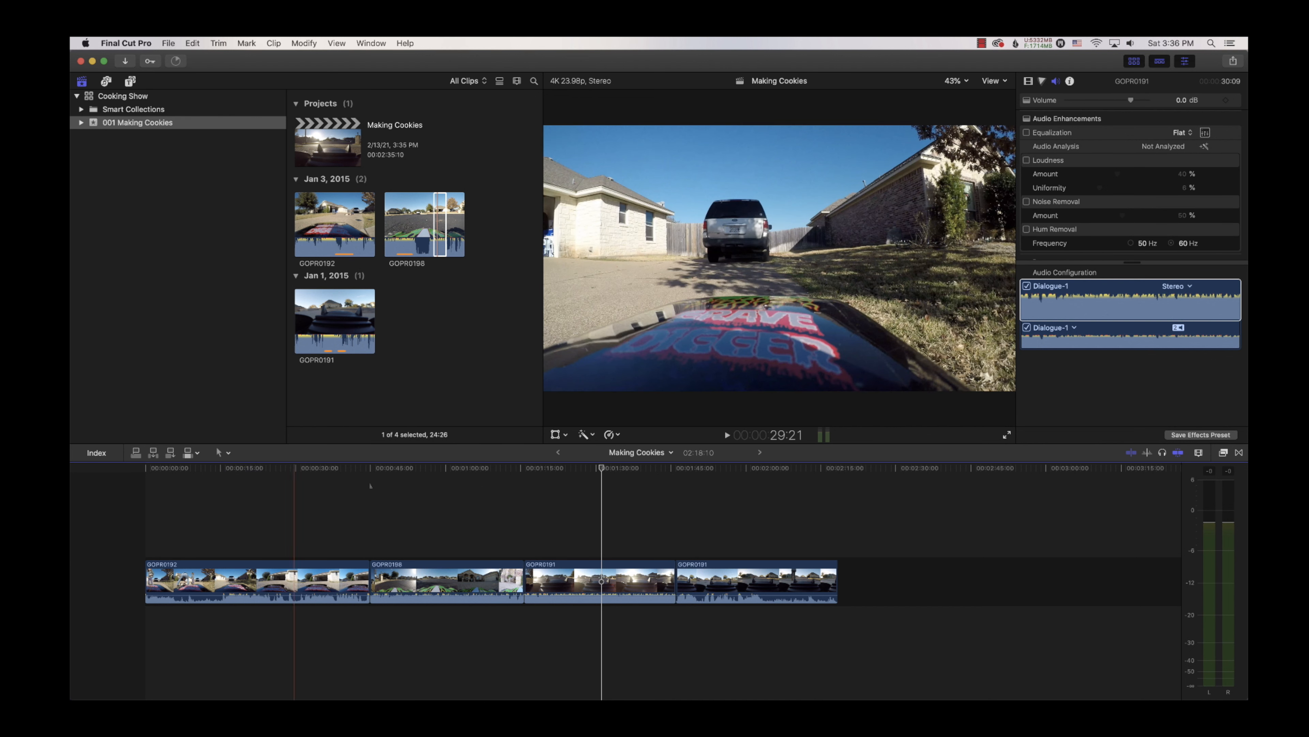
# - Place the playhead at about 1:04 in GOPR0198, zoom the timeline in and out around it, and fit the whole project in the timeline
pyautogui.click(470, 480)
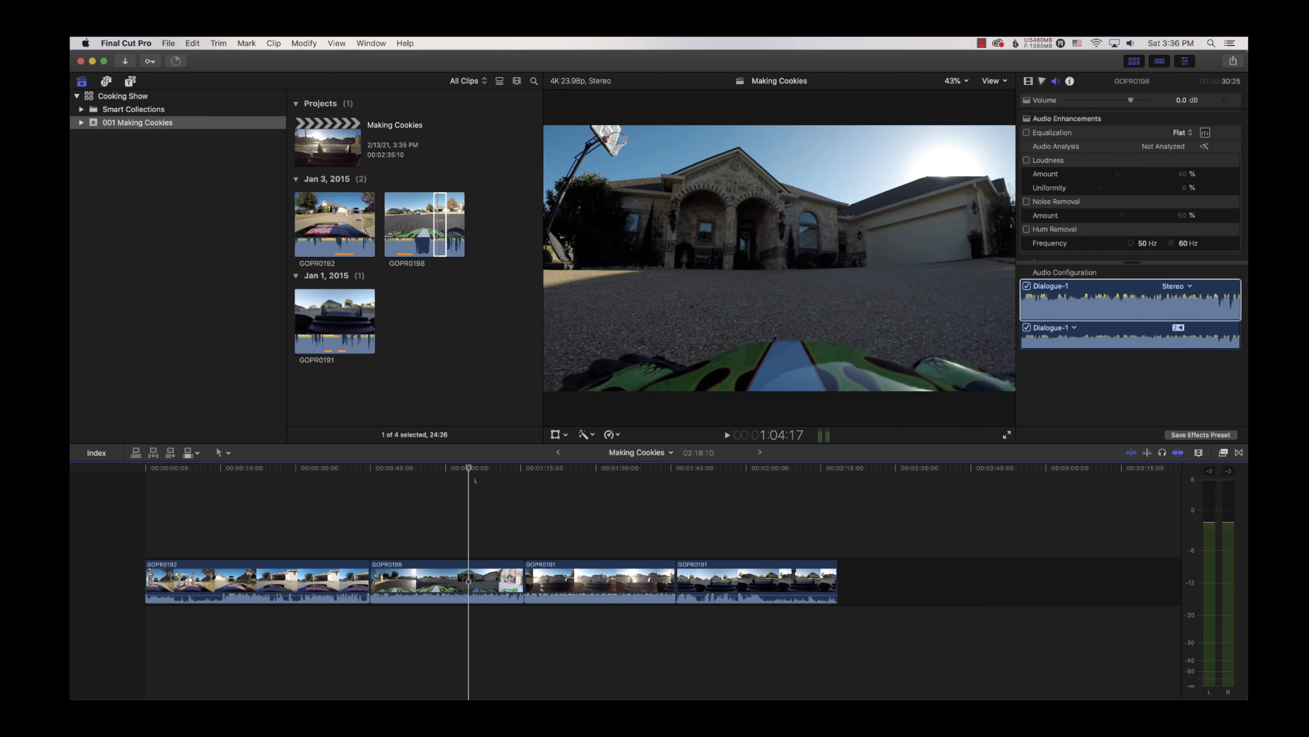
pyautogui.press('super+equal')
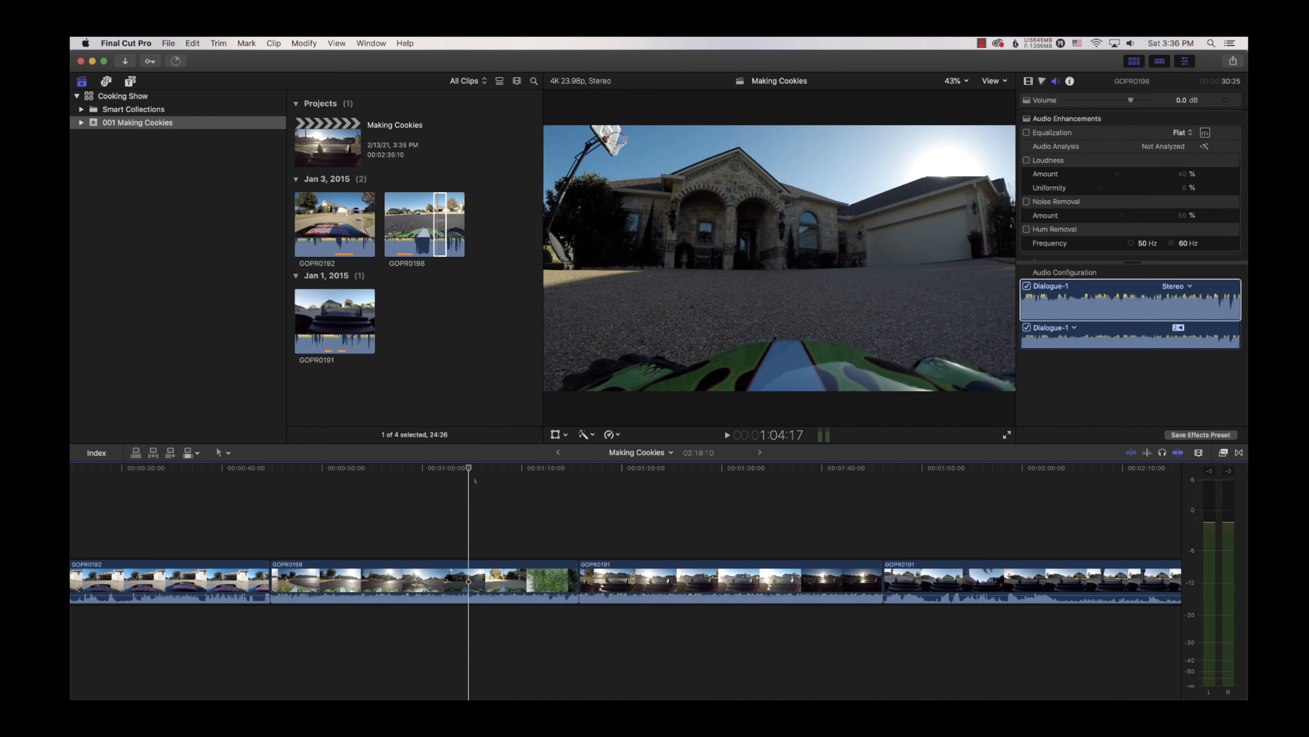
pyautogui.press('super+equal')
pyautogui.press('super+equal')
pyautogui.press('super+equal')
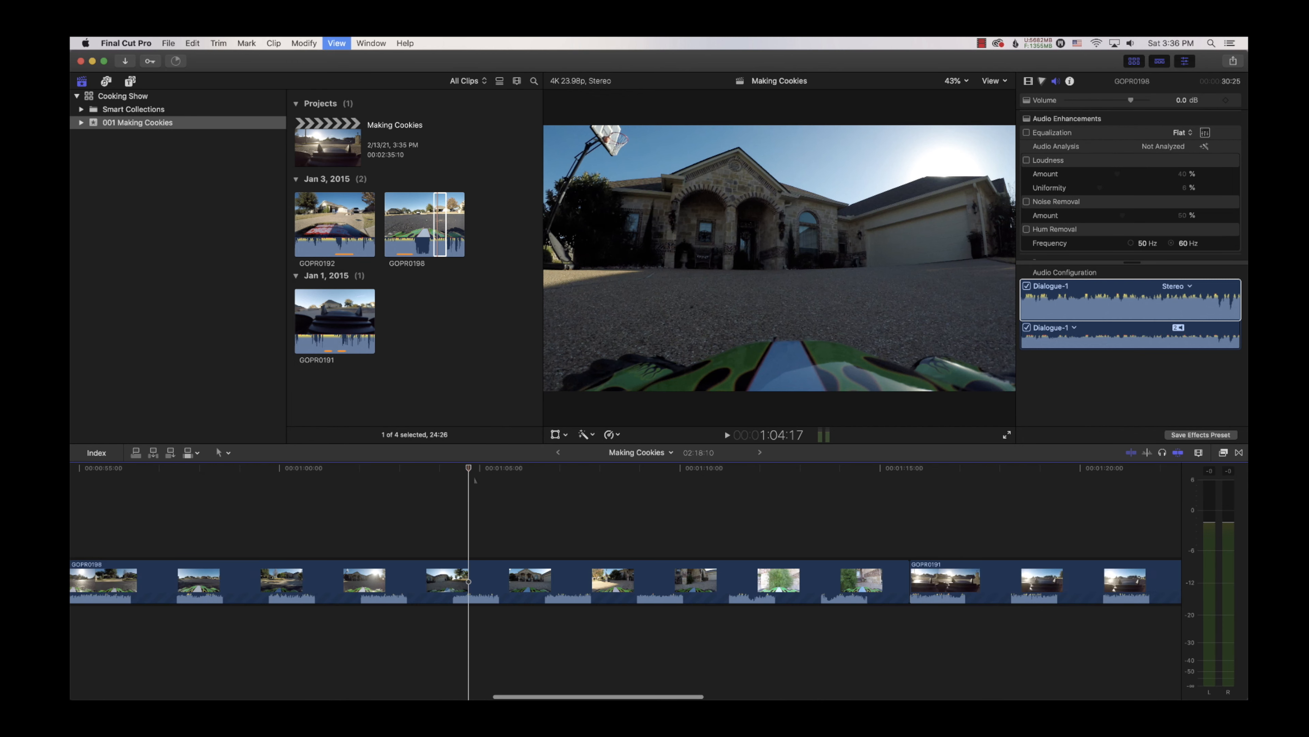
pyautogui.press('super+equal')
pyautogui.press('super+equal')
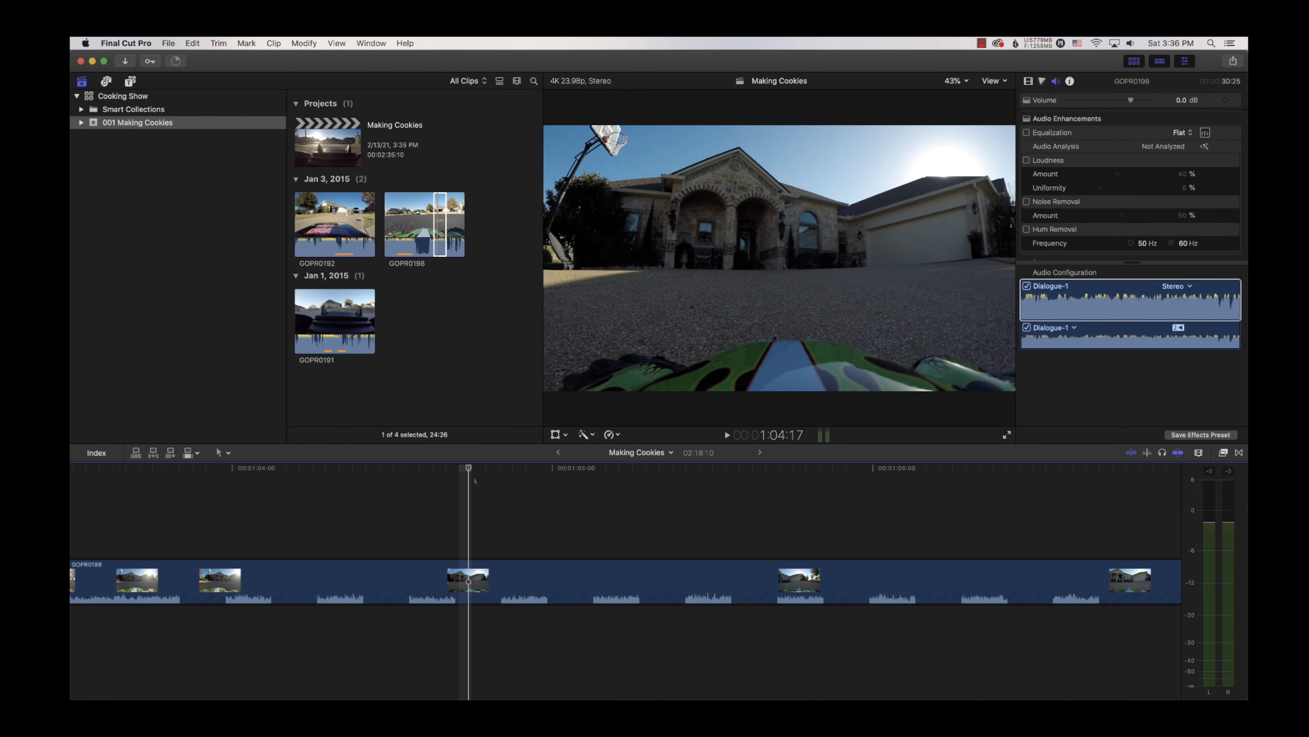
pyautogui.press('super+minus')
pyautogui.press('super+minus')
pyautogui.press('super+minus')
pyautogui.press('super+minus')
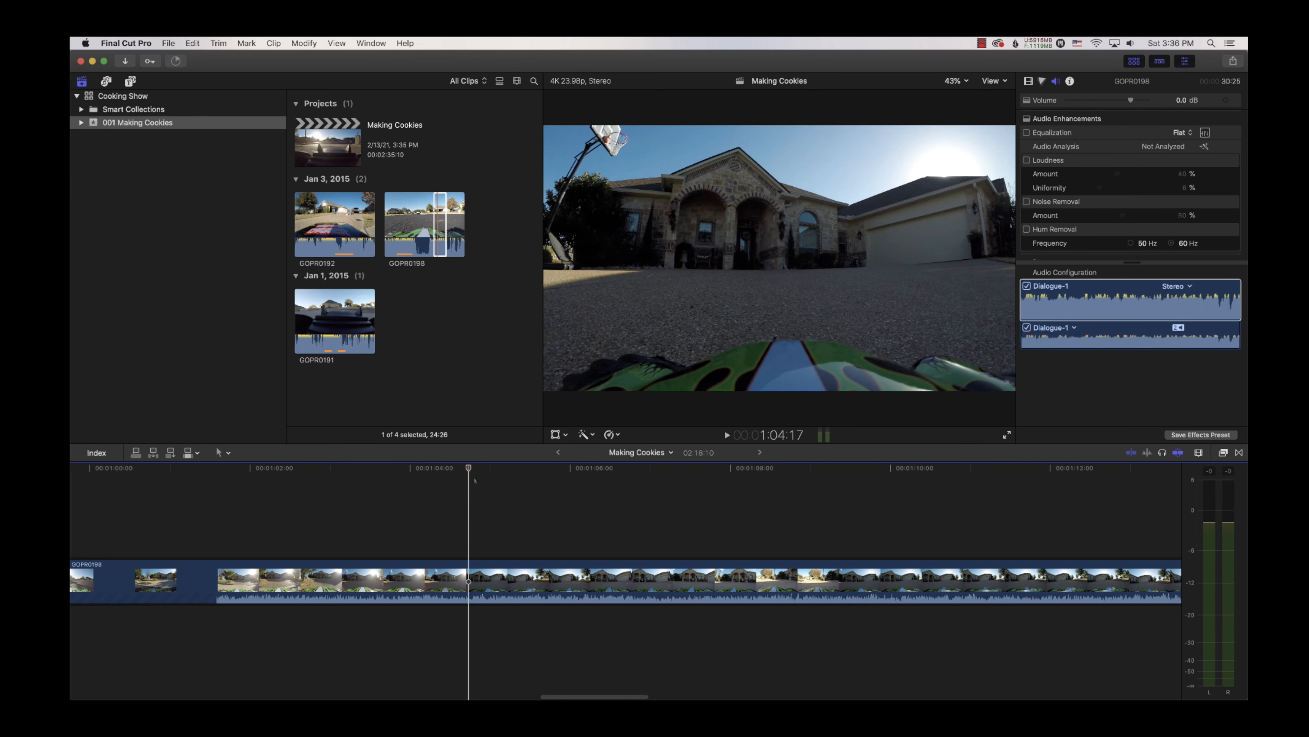
pyautogui.press('super+minus')
pyautogui.press('super+minus')
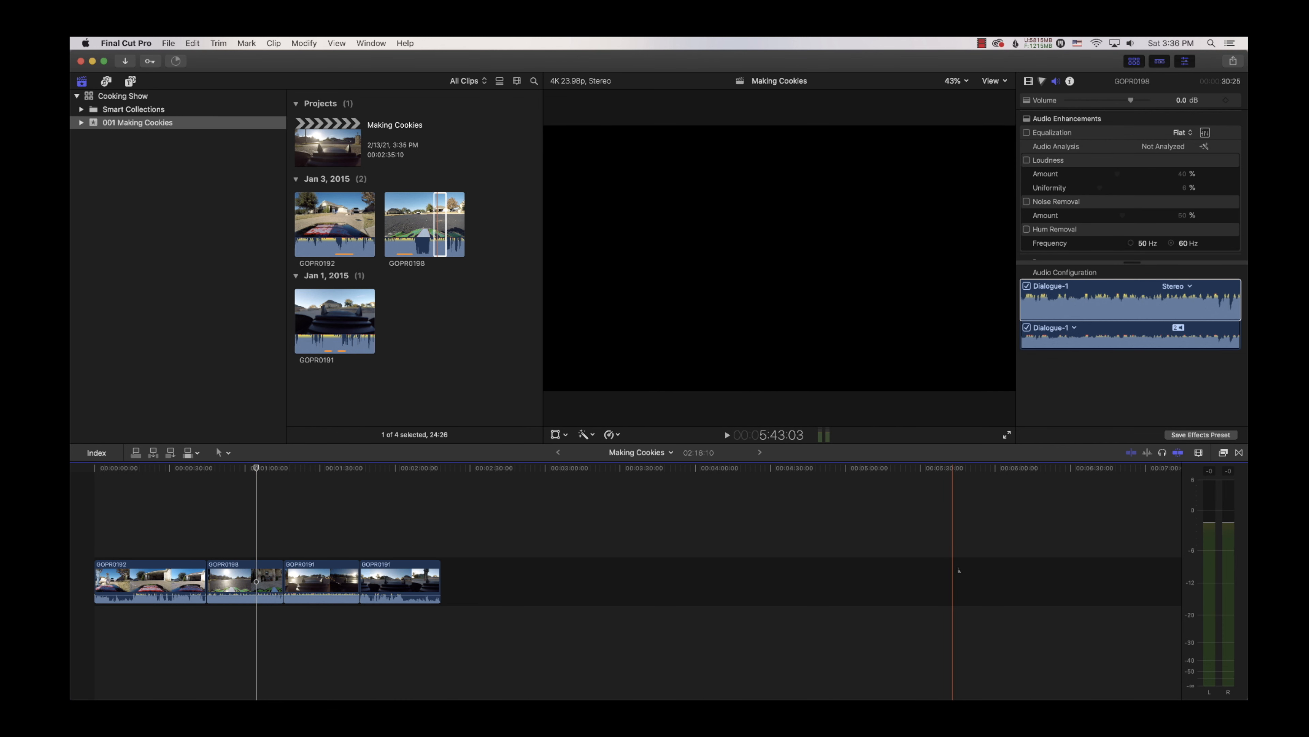
pyautogui.hotkey('shift', 'z')
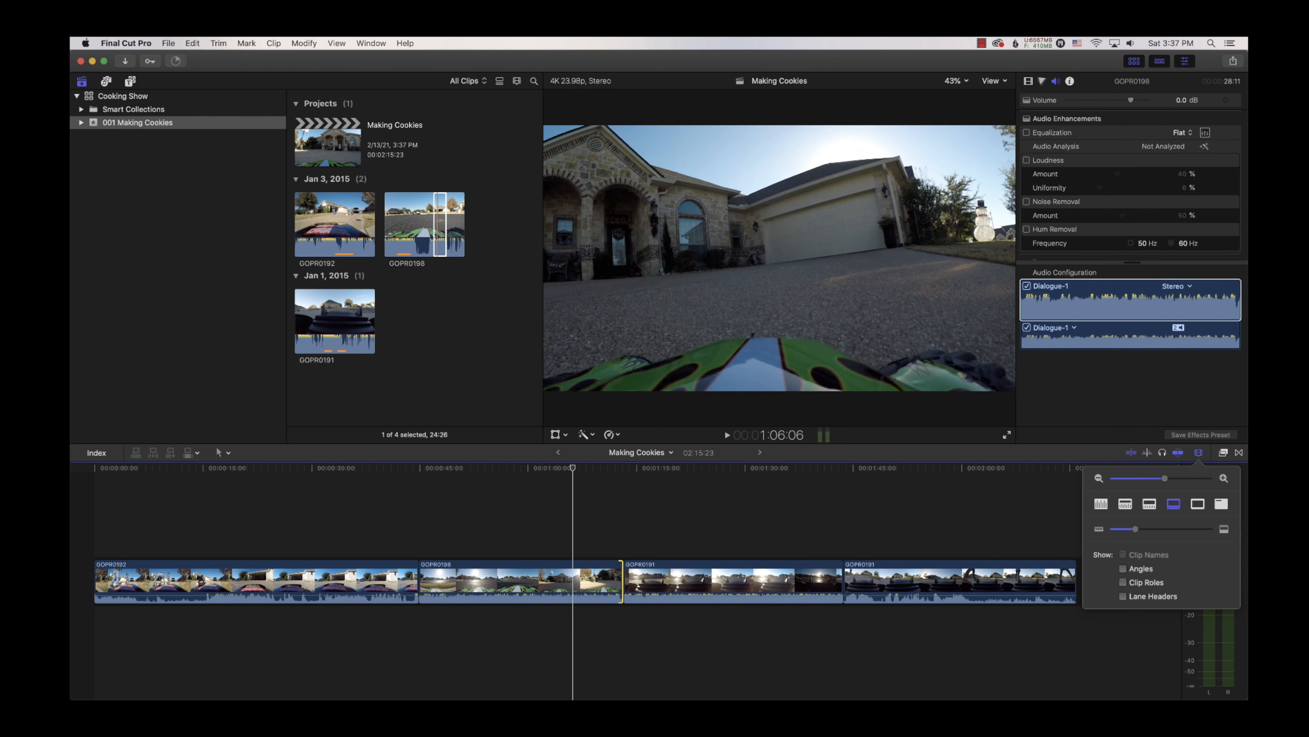
# - Zoom the timeline out slightly and try the clip appearance styles from names only through filmstrips, ending with waveforms only
pyautogui.moveTo(1171, 488); pyautogui.dragTo(1160, 479)
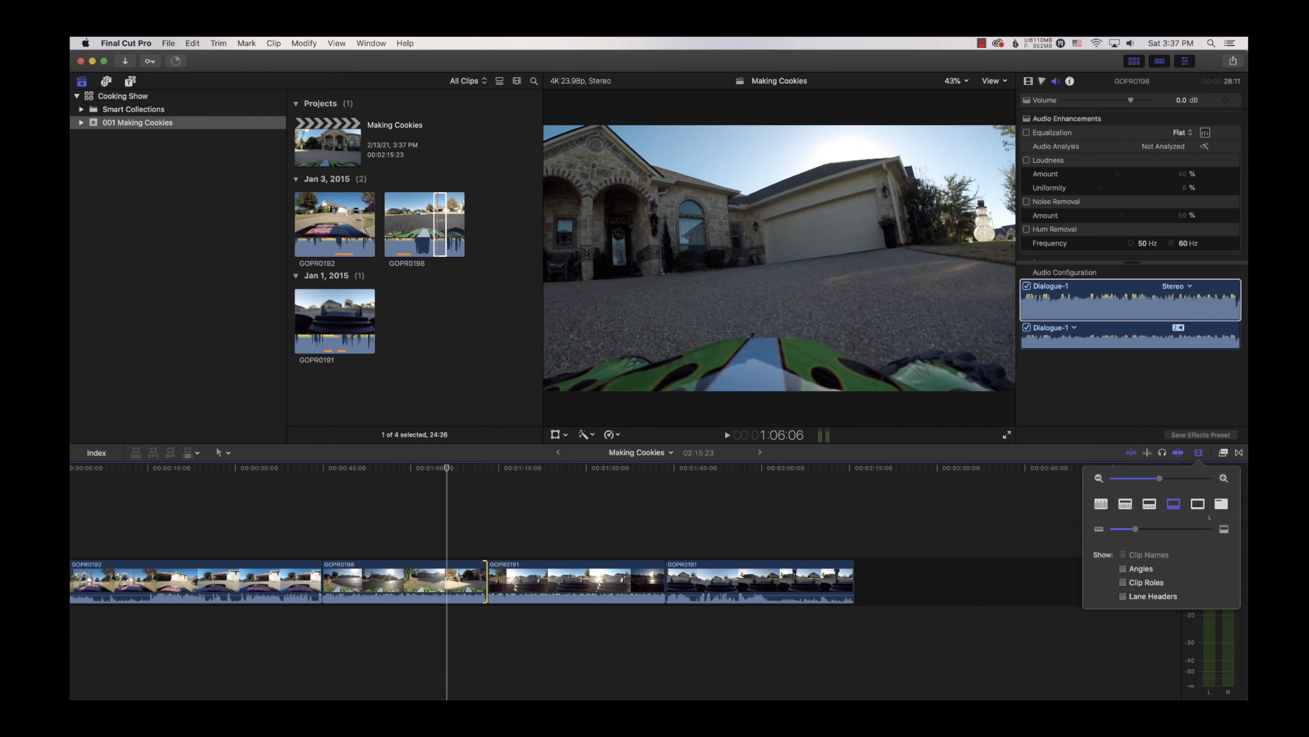
pyautogui.click(1221, 504)
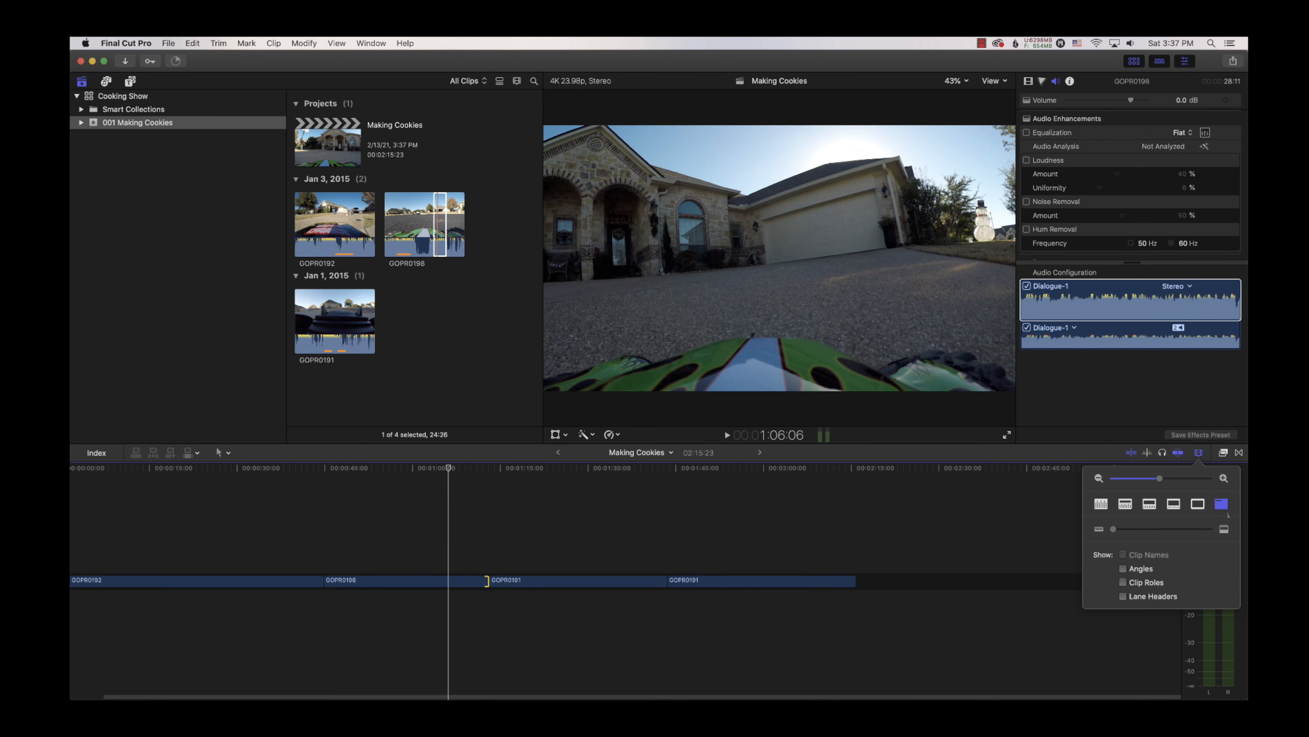
pyautogui.click(1199, 508)
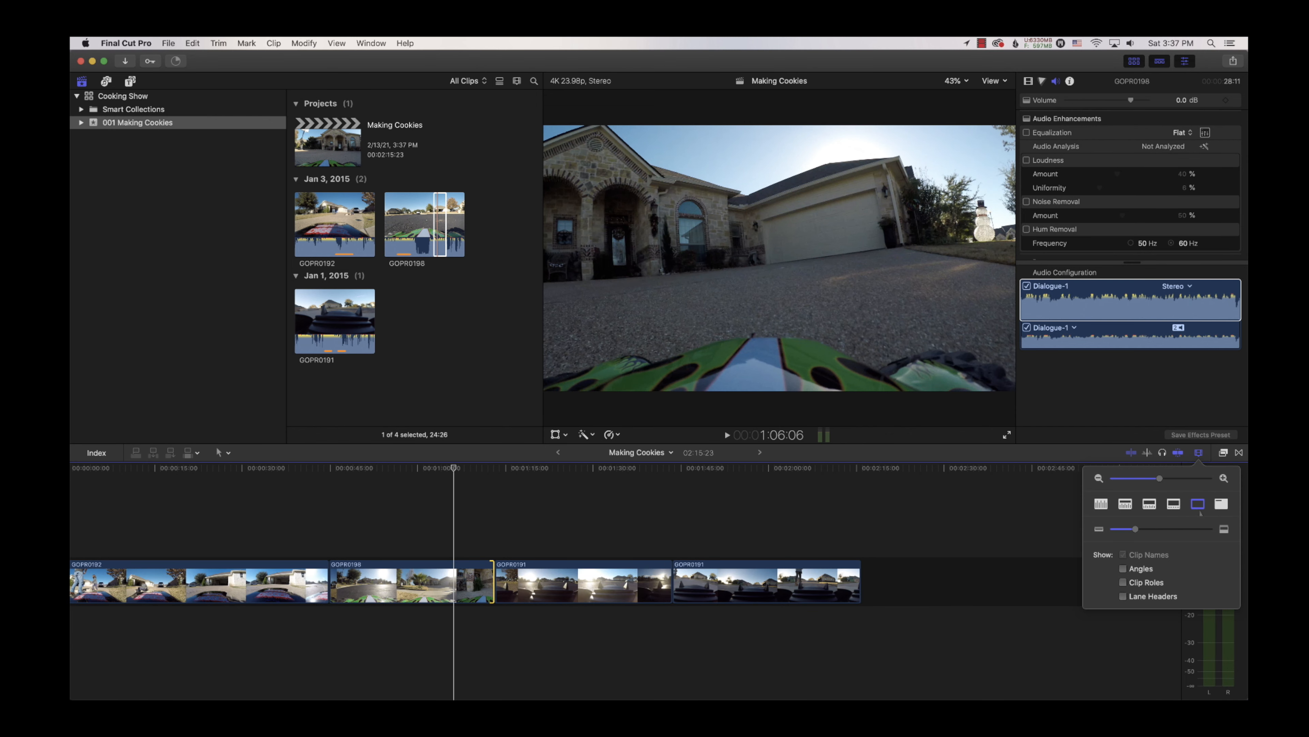
pyautogui.click(1177, 513)
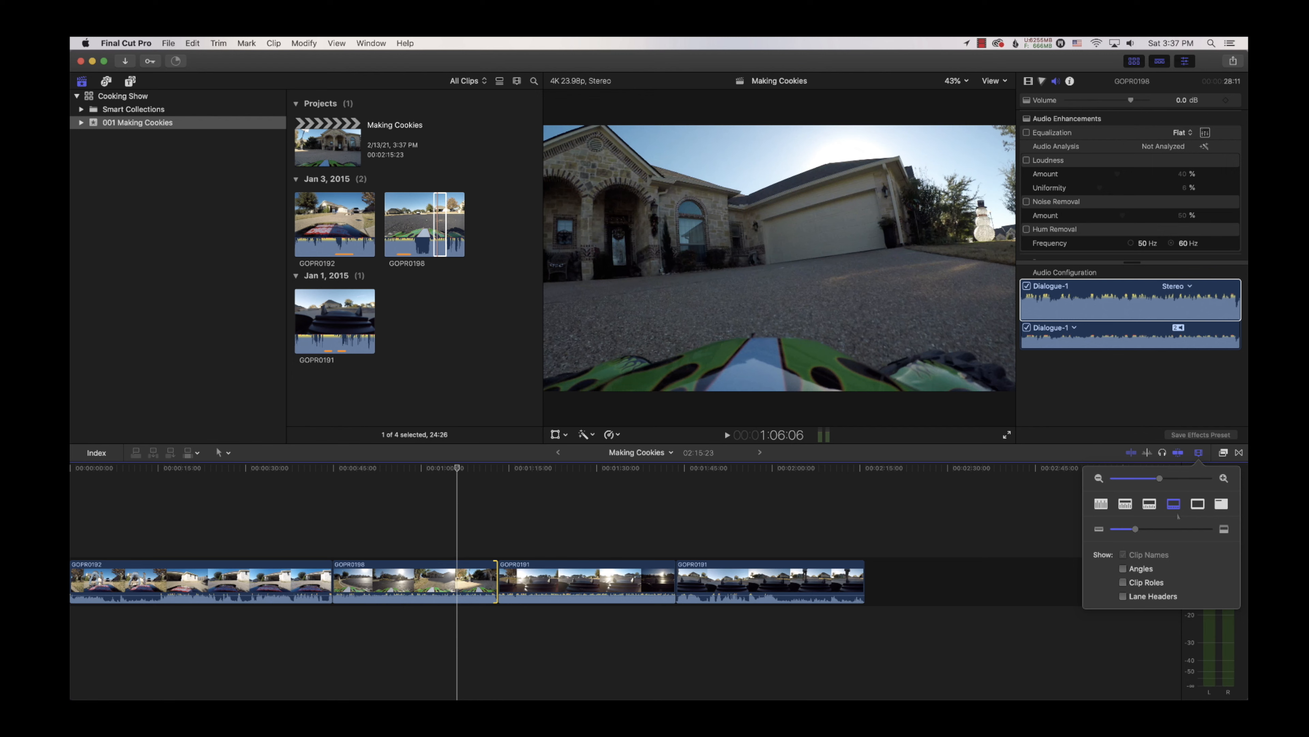
pyautogui.click(1155, 514)
pyautogui.click(1126, 511)
pyautogui.click(1106, 513)
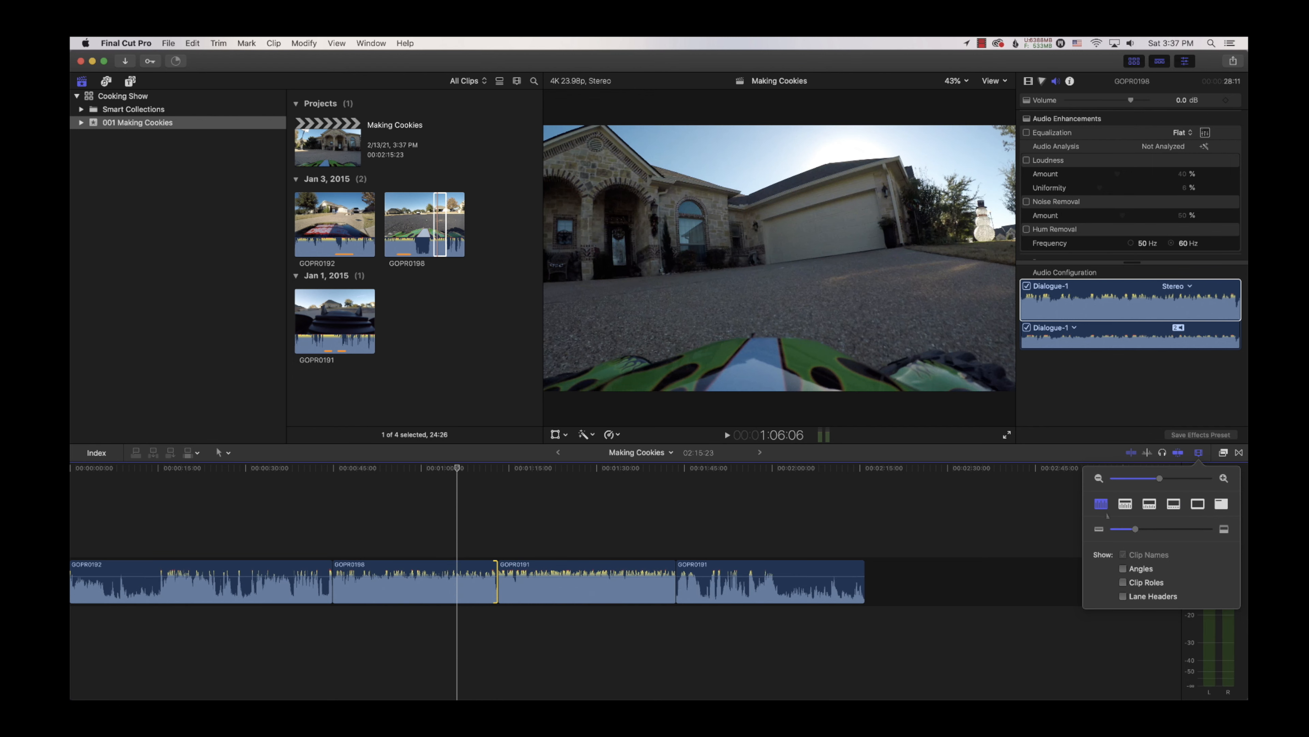
# - Set the timeline clip appearance to filmstrips with waveforms and adjust the clip height
pyautogui.click(1160, 514)
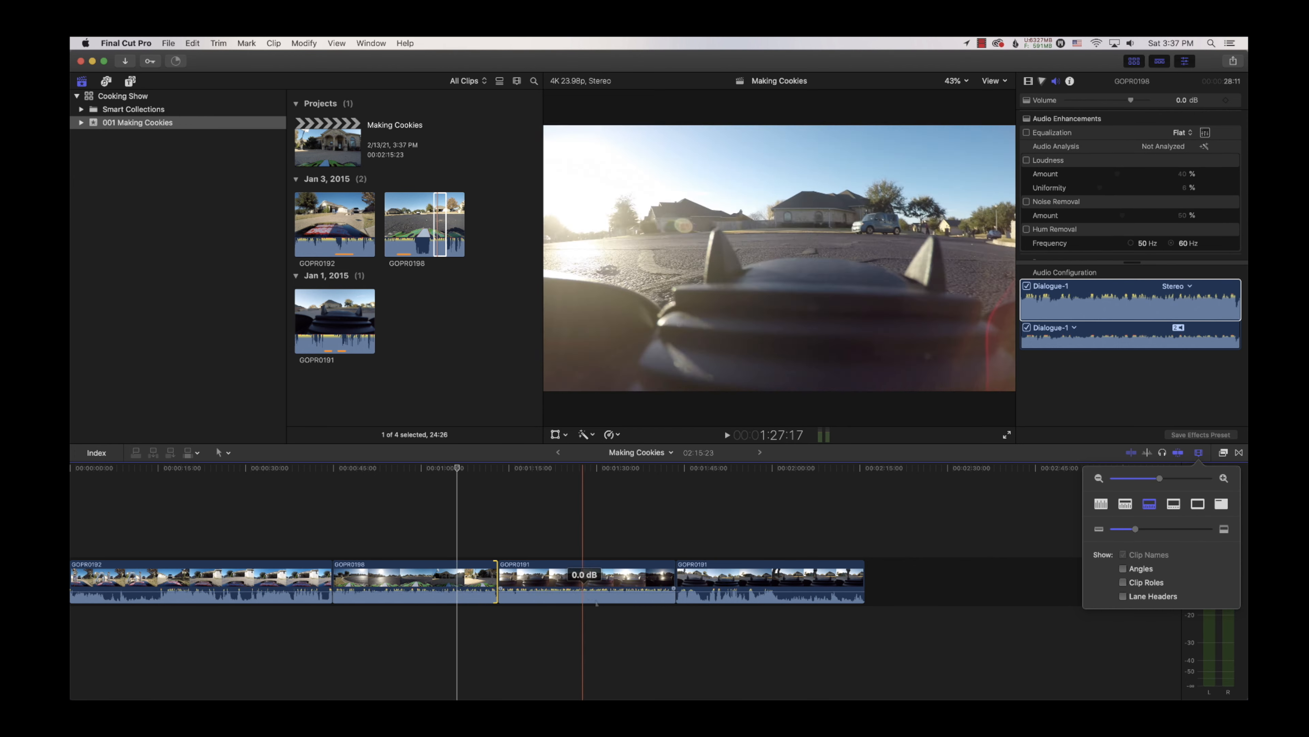
pyautogui.moveTo(1135, 529); pyautogui.dragTo(1163, 530)
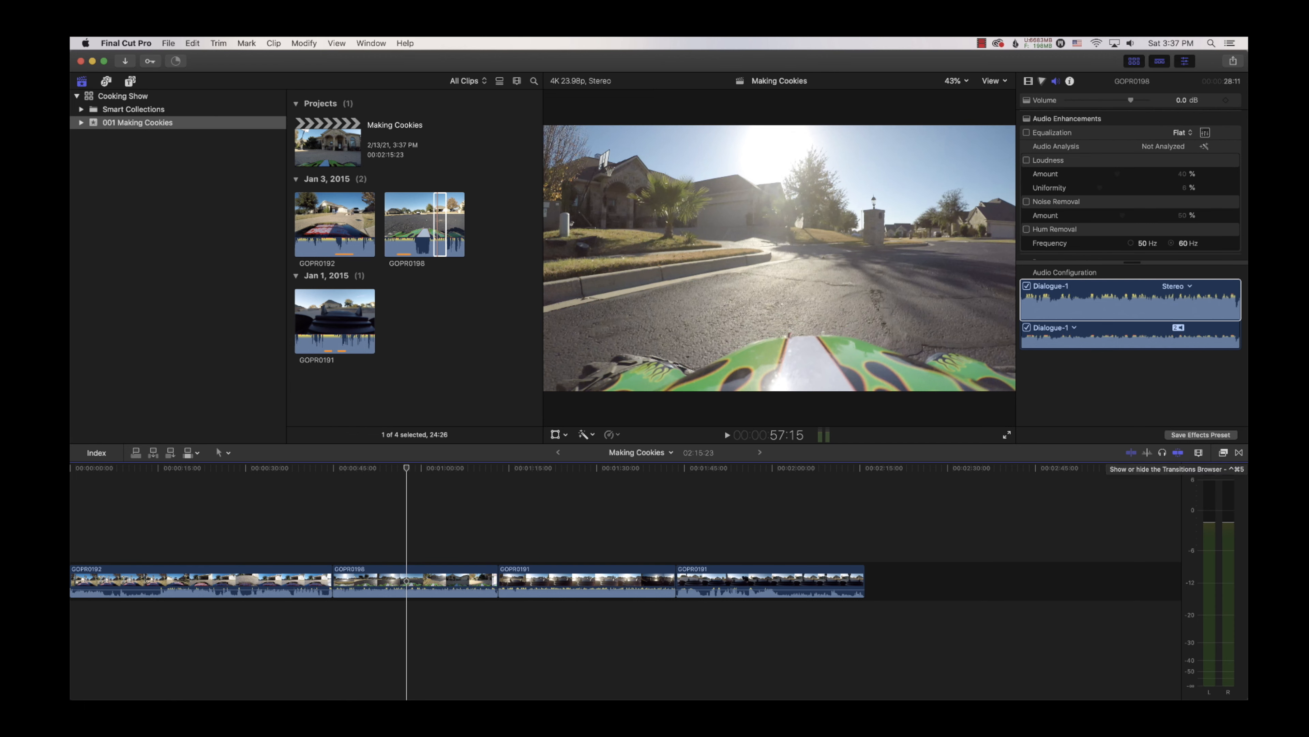
# - Open the Transitions browser and look through the Dissolves, Blurs and following categories
pyautogui.click(1239, 453)
pyautogui.scroll(2, 974, 578)
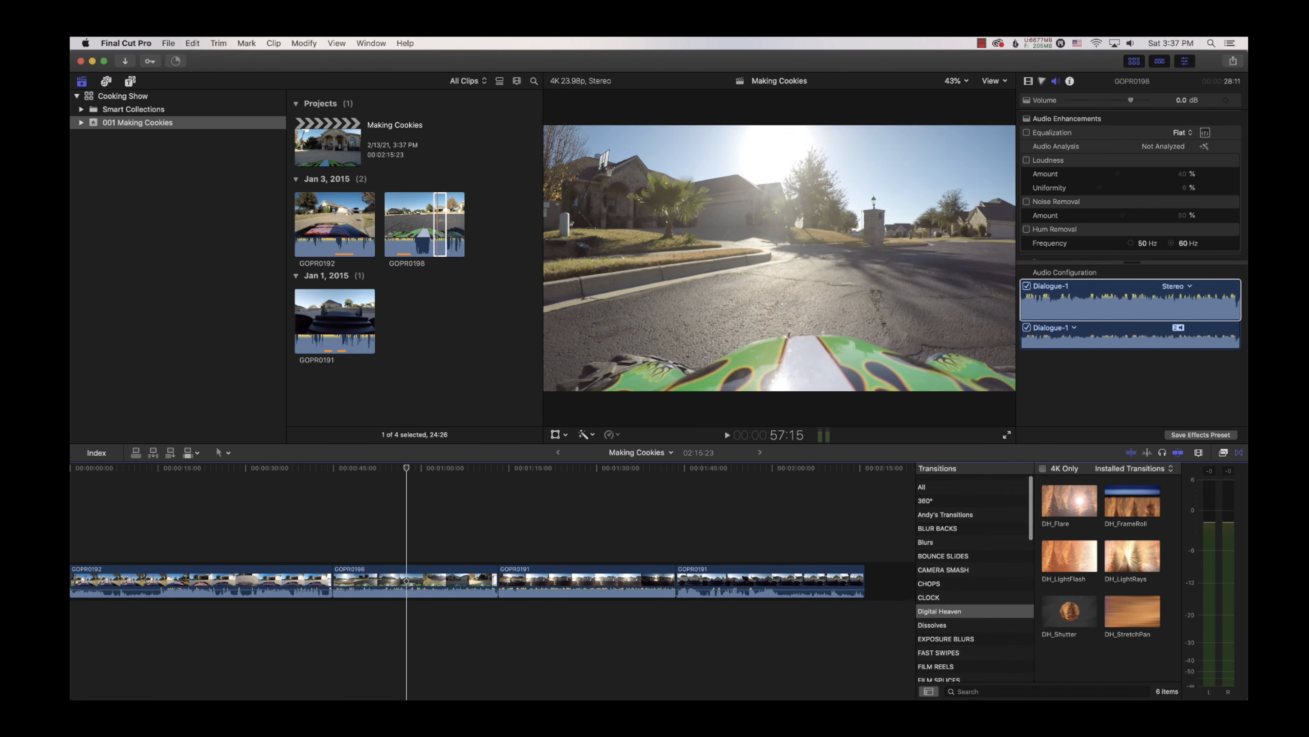
pyautogui.click(954, 627)
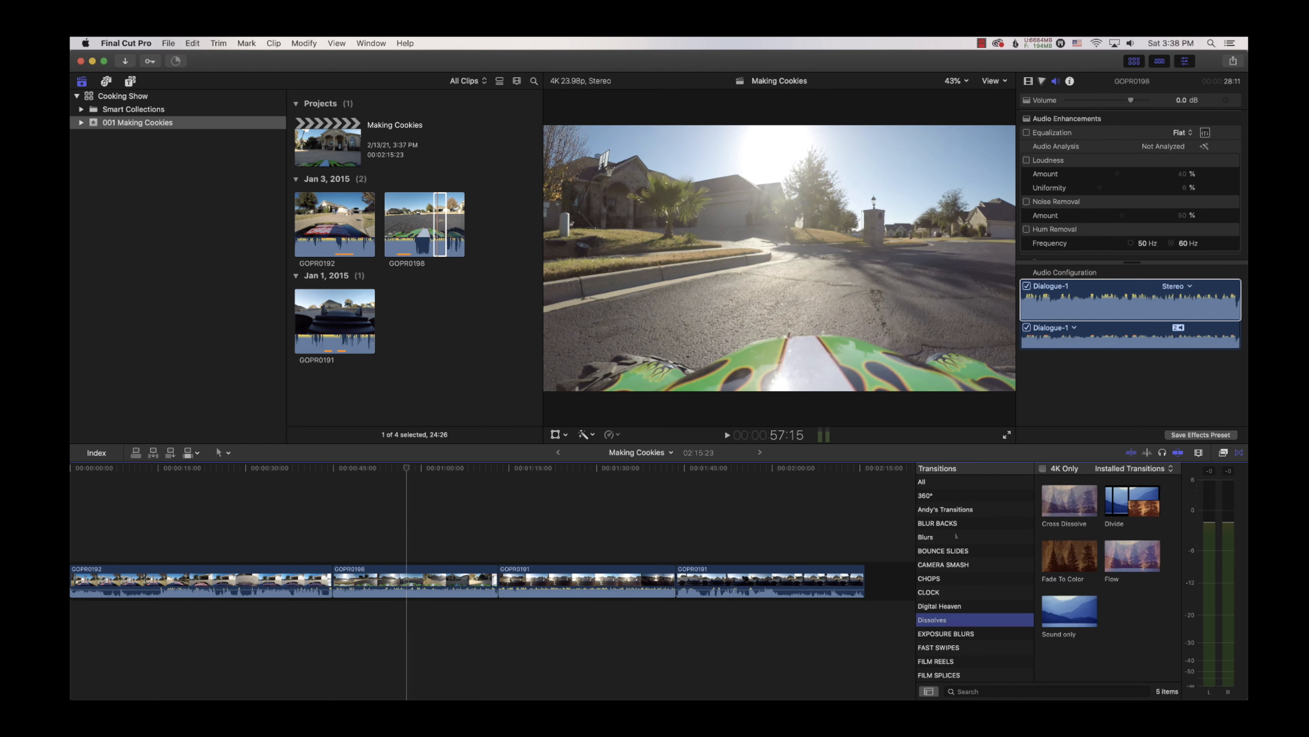
pyautogui.click(949, 523)
pyautogui.click(944, 538)
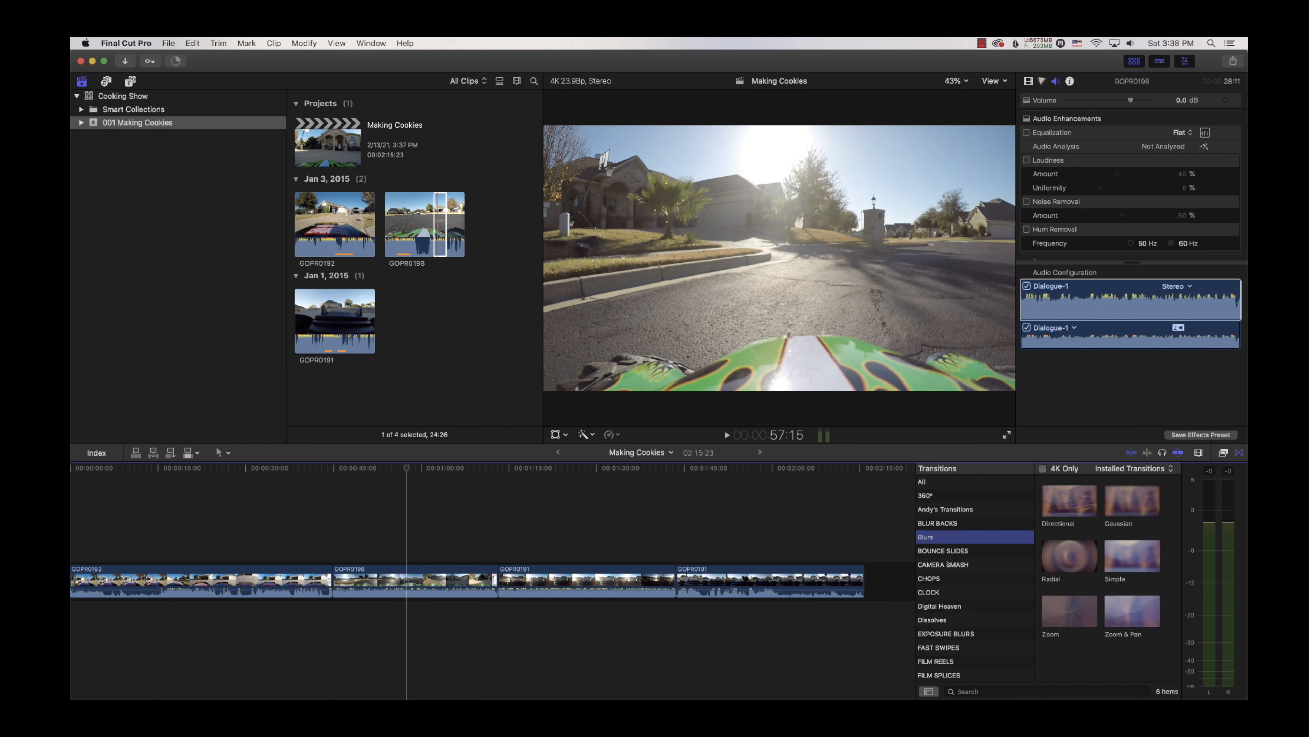
pyautogui.press('Down')
pyautogui.press('Down')
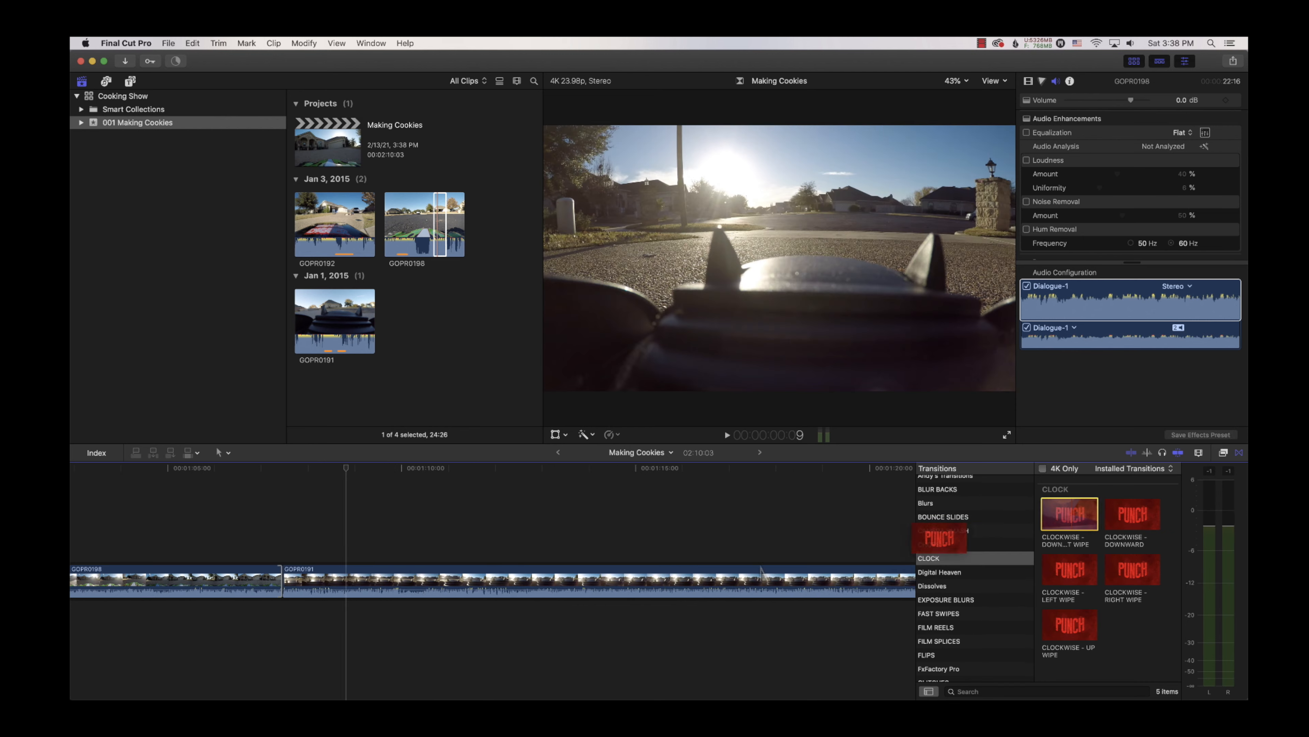
# - Add the CLOCKWISE - DOWN RIGHT WIPE transition between GOPR0198 and the first GOPR0191, and play it back
pyautogui.moveTo(1070, 514); pyautogui.dragTo(284, 585)
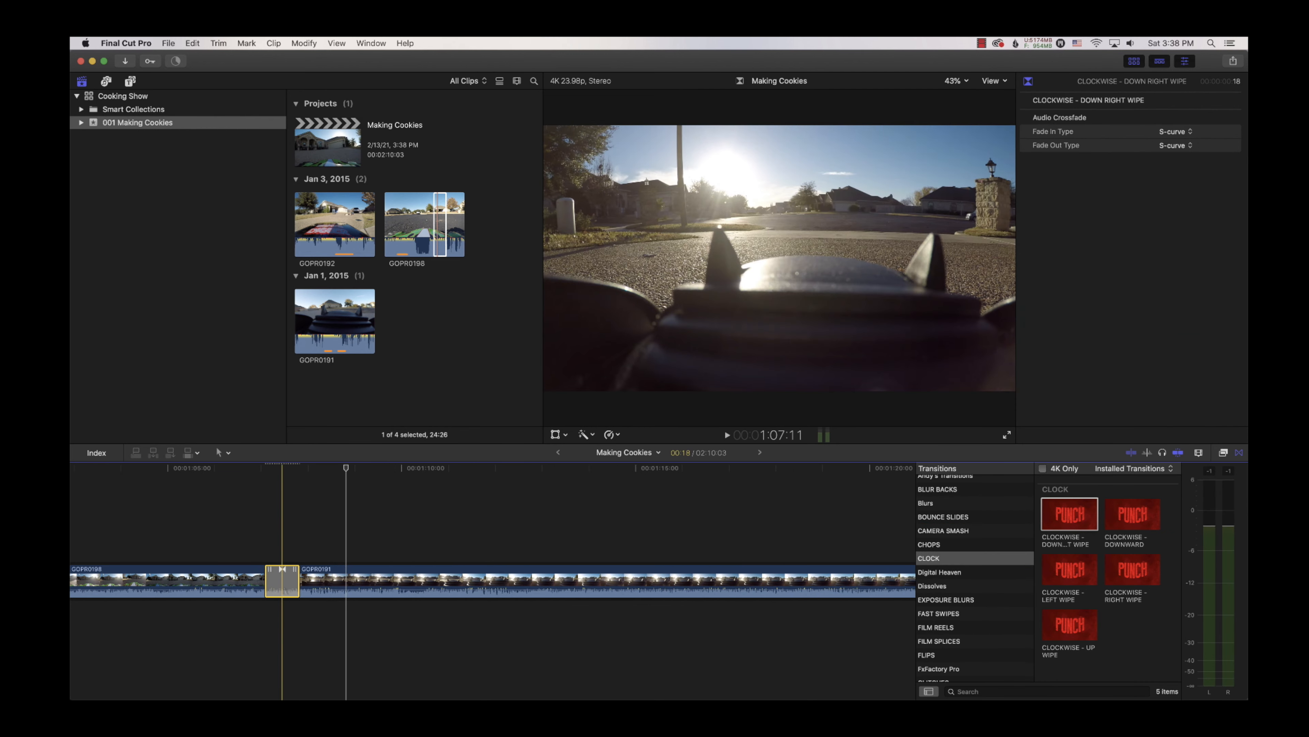
pyautogui.click(253, 477)
pyautogui.press('space')
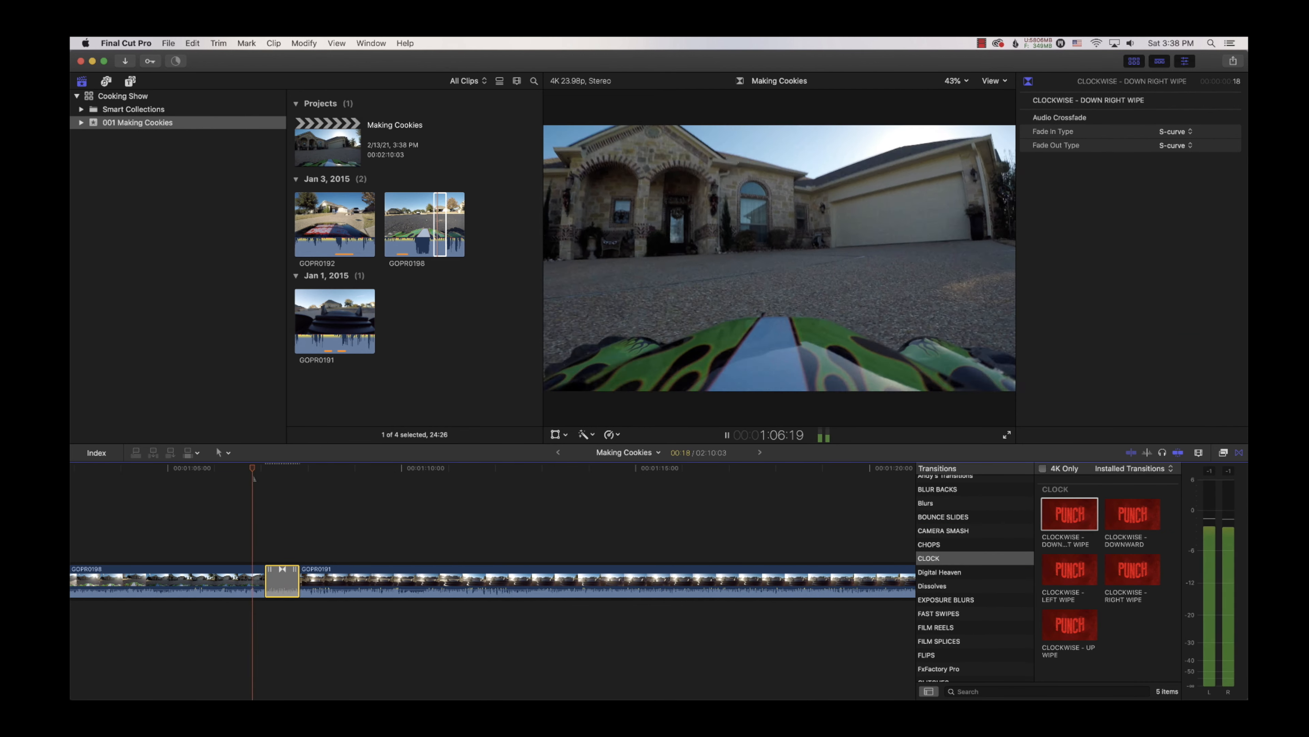
pyautogui.press('space')
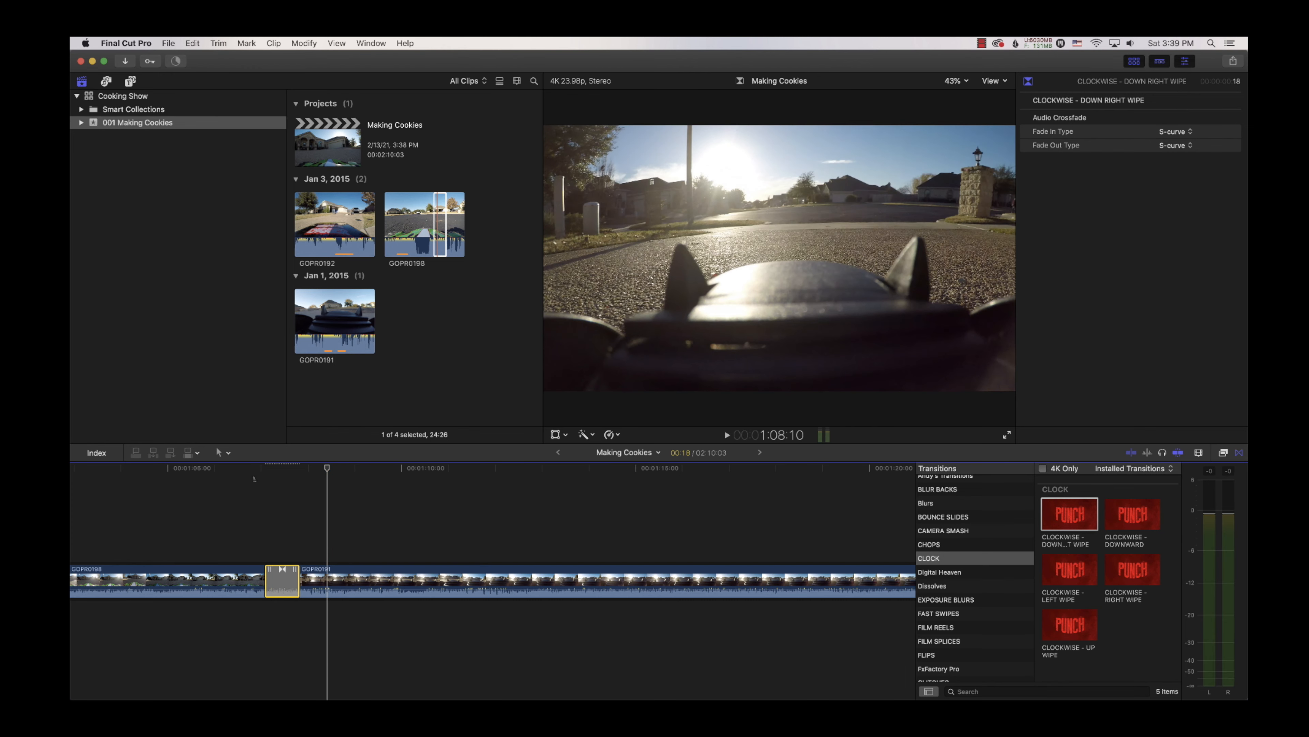
# - Lower the audio of GOPR0198 and the first GOPR0191 to -∞ dB and play back the transition between them
pyautogui.click(245, 578)
pyautogui.moveTo(224, 591); pyautogui.dragTo(226, 613)
pyautogui.moveTo(331, 590); pyautogui.dragTo(326, 622)
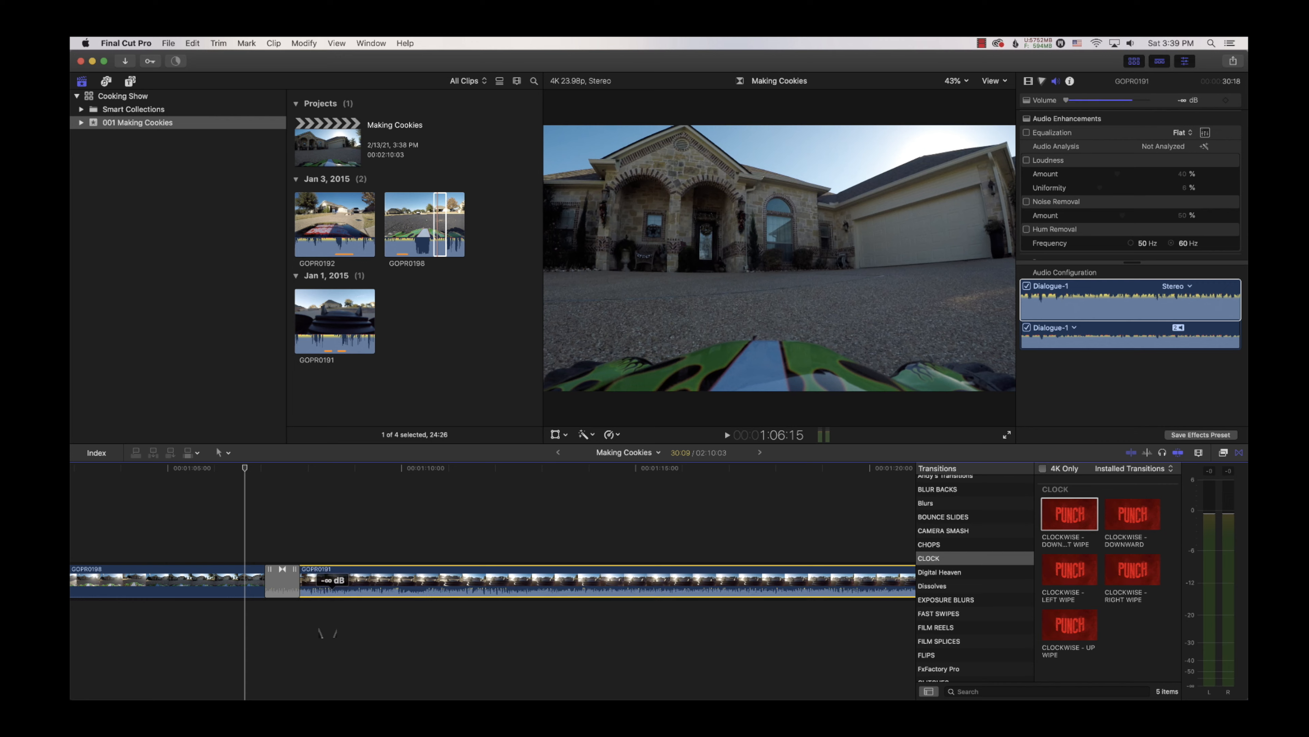
pyautogui.click(239, 486)
pyautogui.press('space')
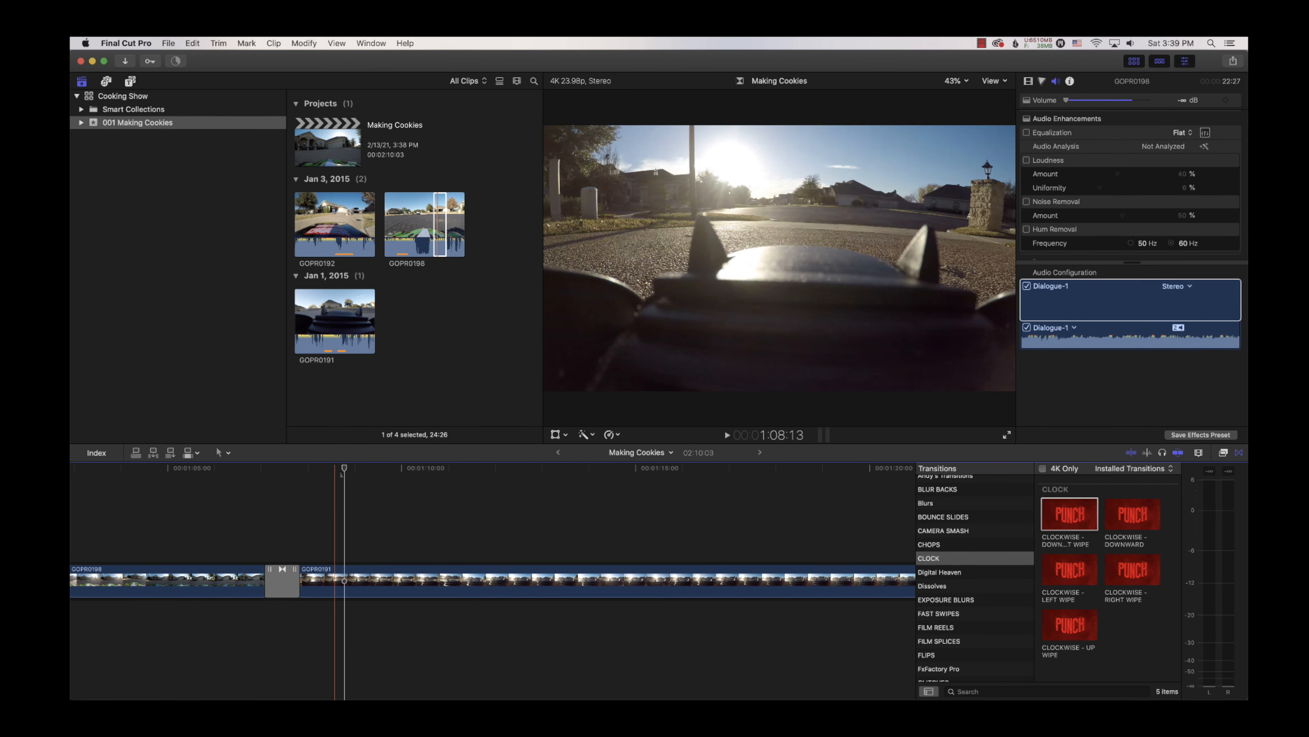
pyautogui.click(264, 485)
pyautogui.press('space')
# - Lengthen the wipe transition by its edge to about 1:19 and set its duration to 2:00
pyautogui.click(292, 581)
pyautogui.moveTo(299, 587)
pyautogui.mouseDown()
pyautogui.moveTo(358, 589)
pyautogui.moveTo(323, 589)
pyautogui.mouseUp()
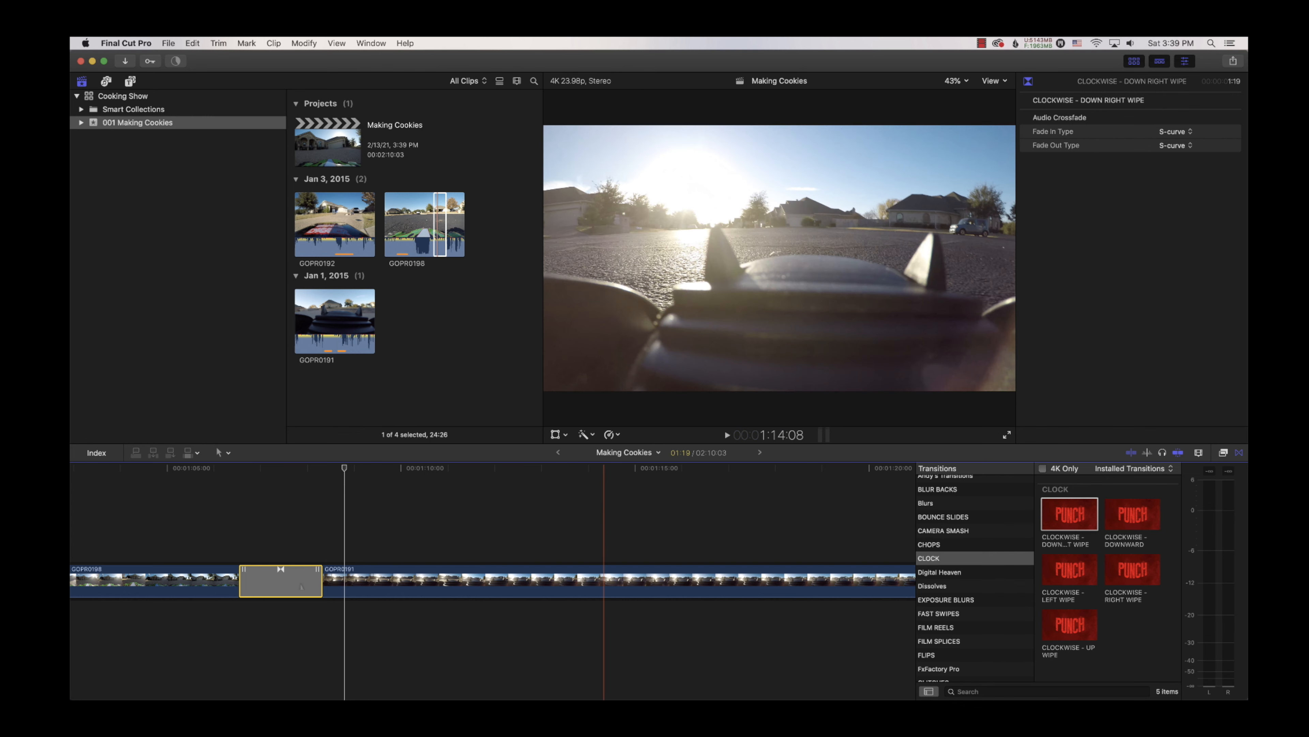
pyautogui.hotkey('ctrl', 'd')
pyautogui.write('2:00')
pyautogui.press('Return')
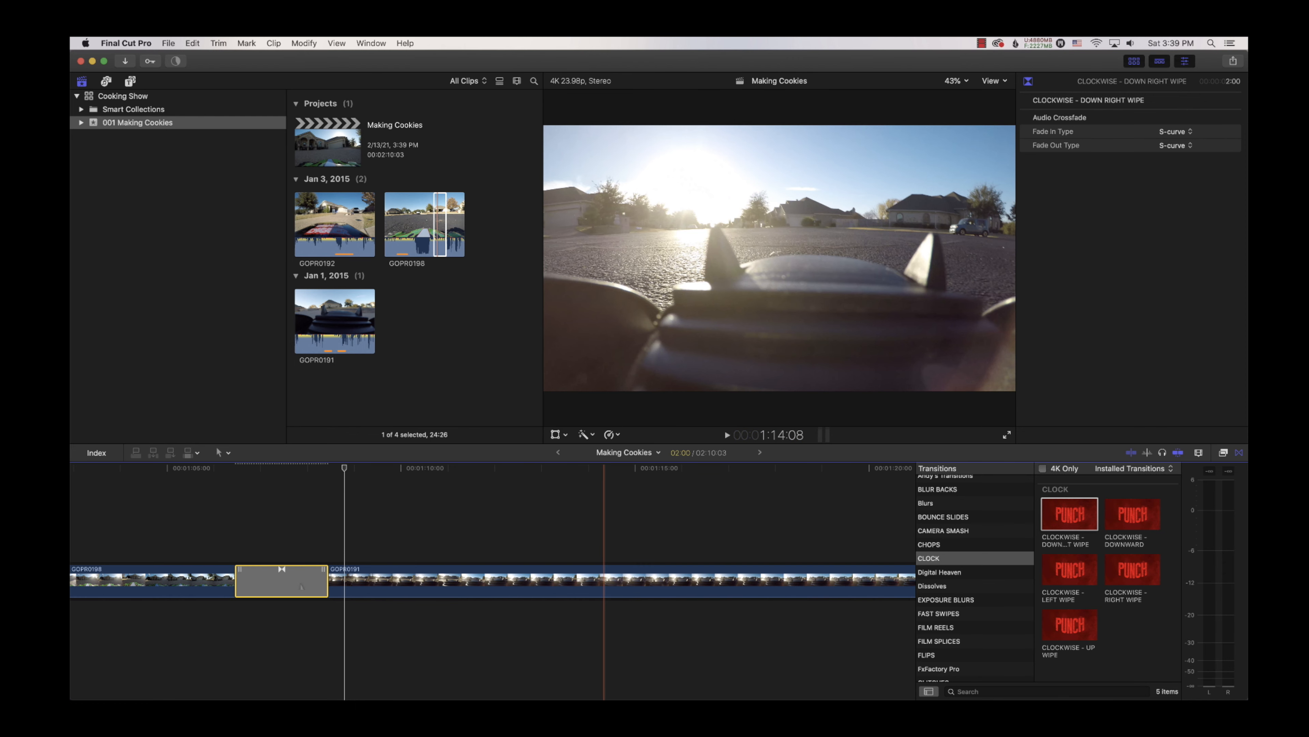
# - Set the wipe transition's duration to 12 frames and delete the transition
pyautogui.hotkey('ctrl', 'd')
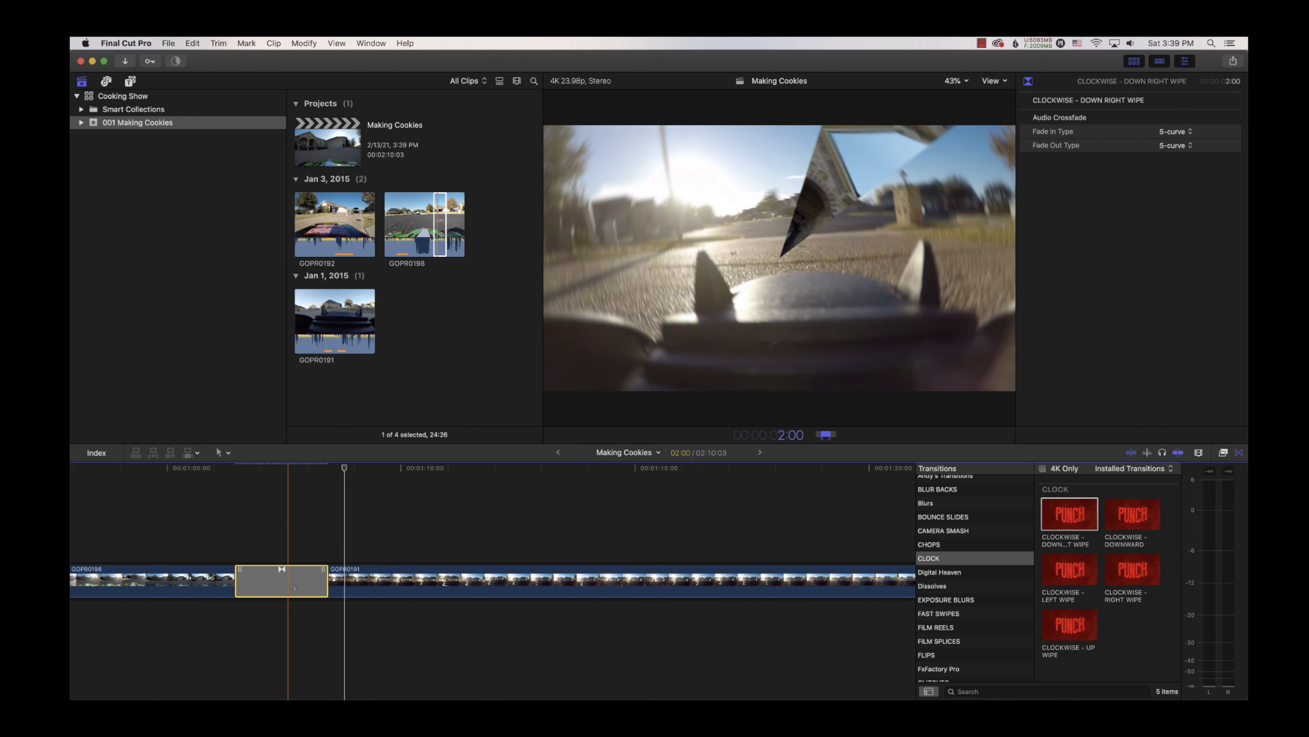
pyautogui.write('12')
pyautogui.press('Return')
pyautogui.press('Delete')
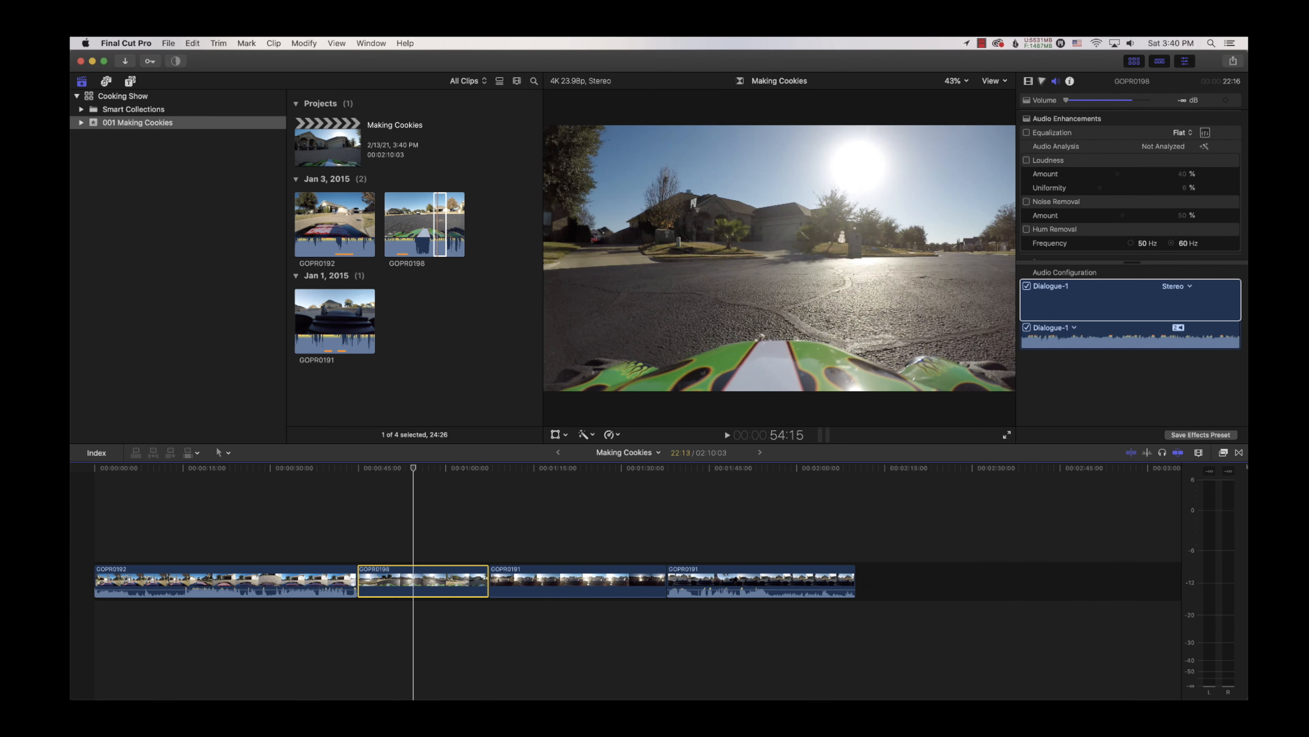
# - Show and hide the Transitions browser, open the Effects browser and browse the video effects to the Cinematic category
pyautogui.press('ctrl+super+5')
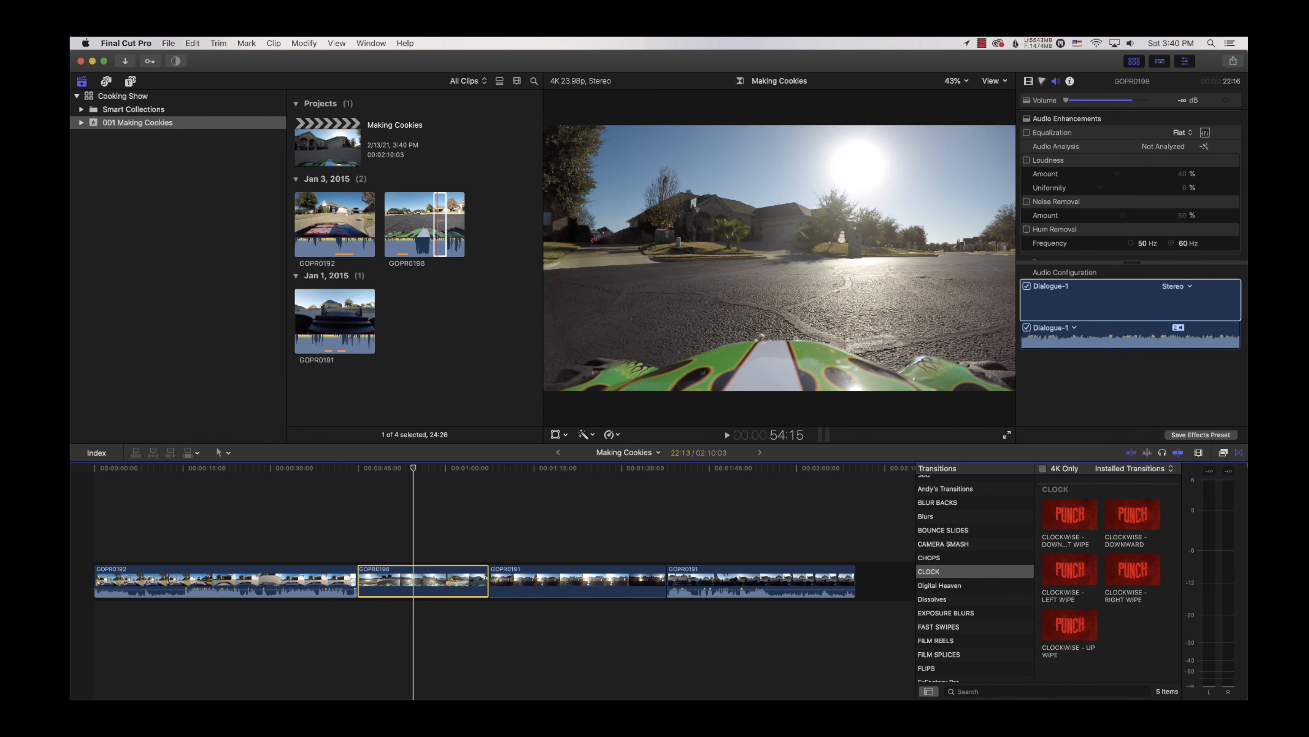
pyautogui.press('ctrl+super+5')
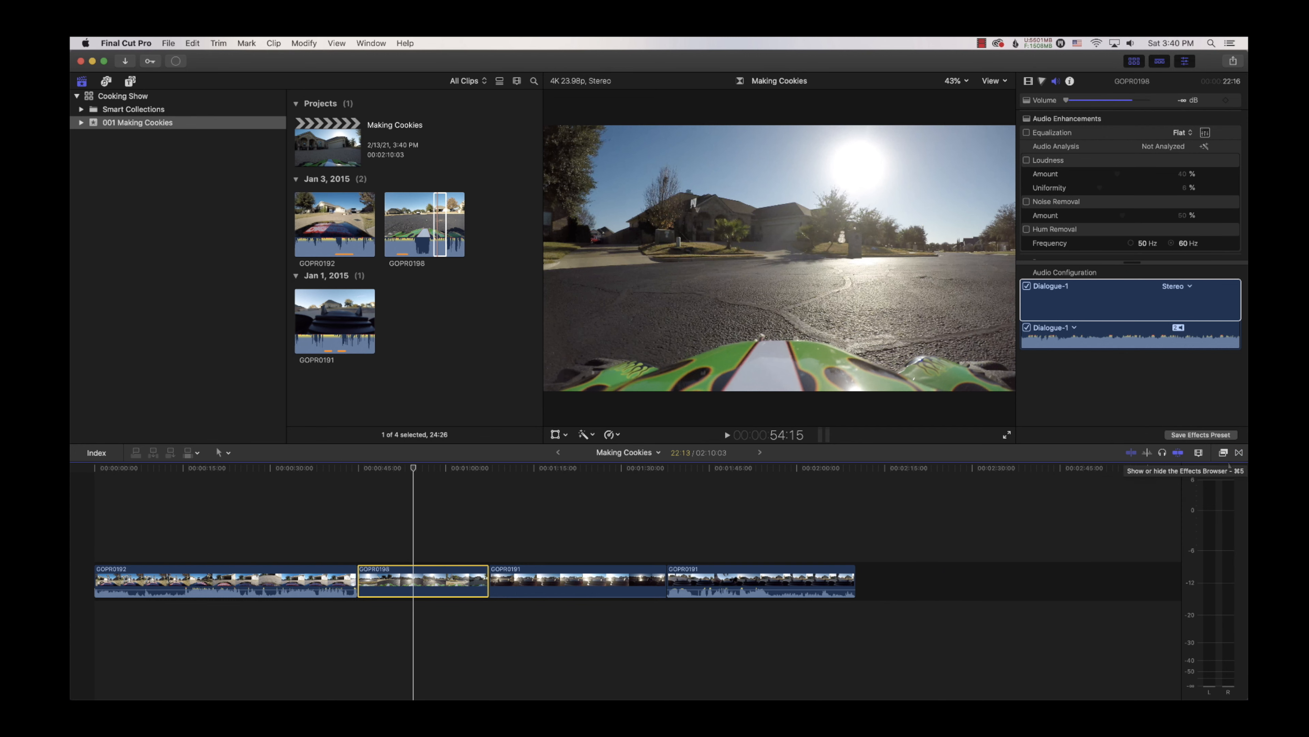
pyautogui.click(1223, 453)
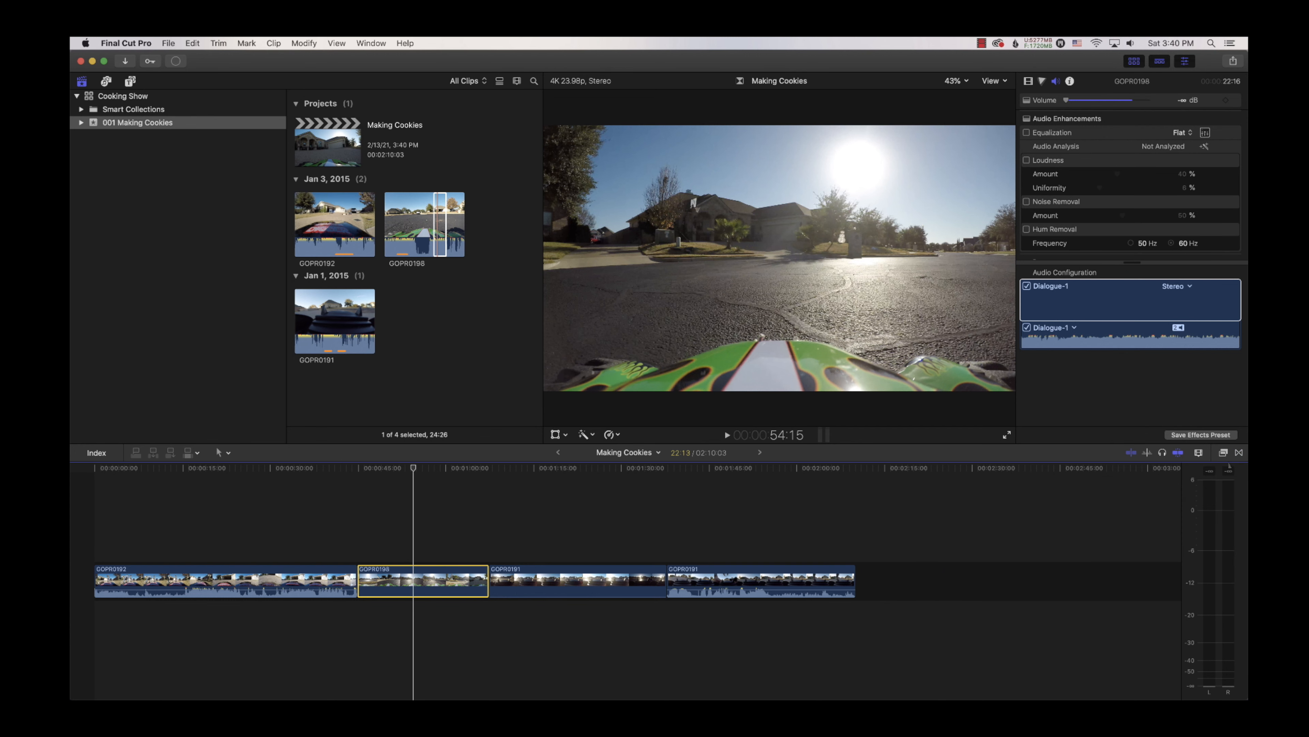
pyautogui.click(975, 508)
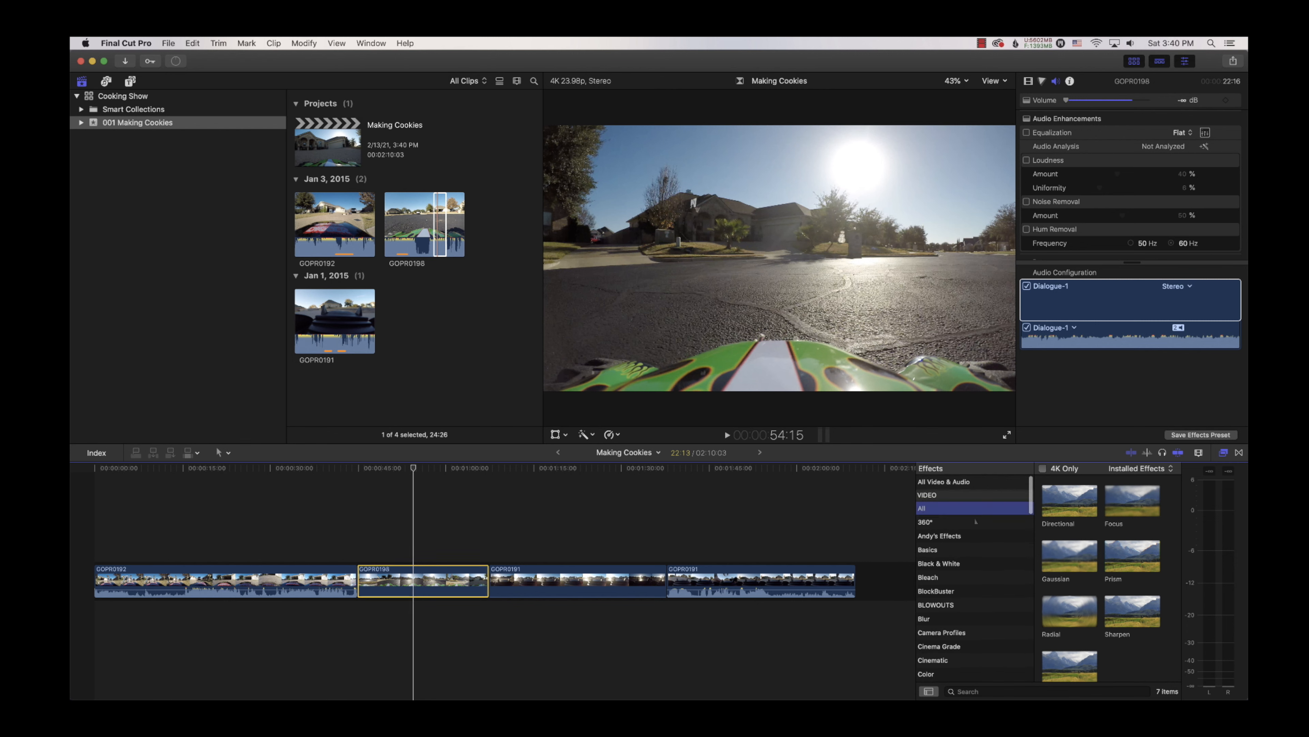
pyautogui.click(977, 521)
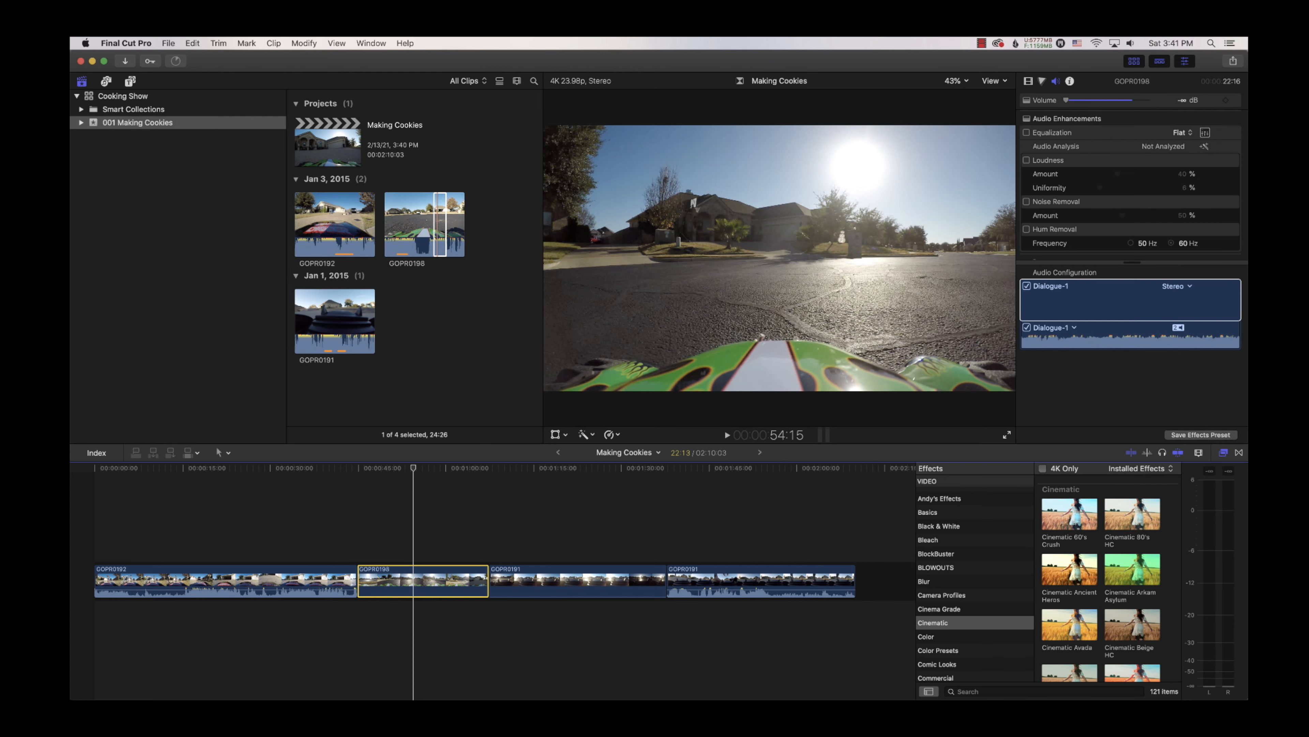
pyautogui.scroll(-4, 974, 583)
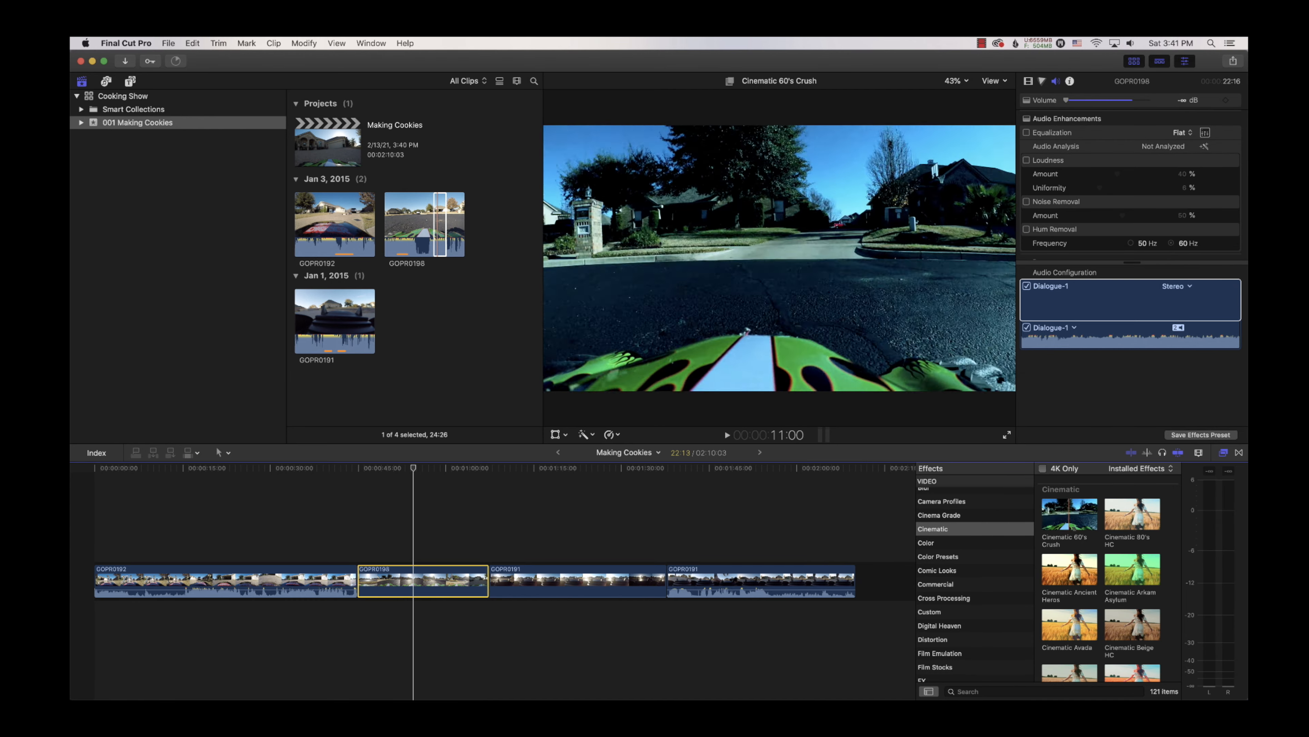
# - Apply Cinematic 60's Crush to GOPR0198 and Cinematic Ancient Heros to the first GOPR0191, and reselect GOPR0198
pyautogui.click(1069, 515)
pyautogui.click(577, 582)
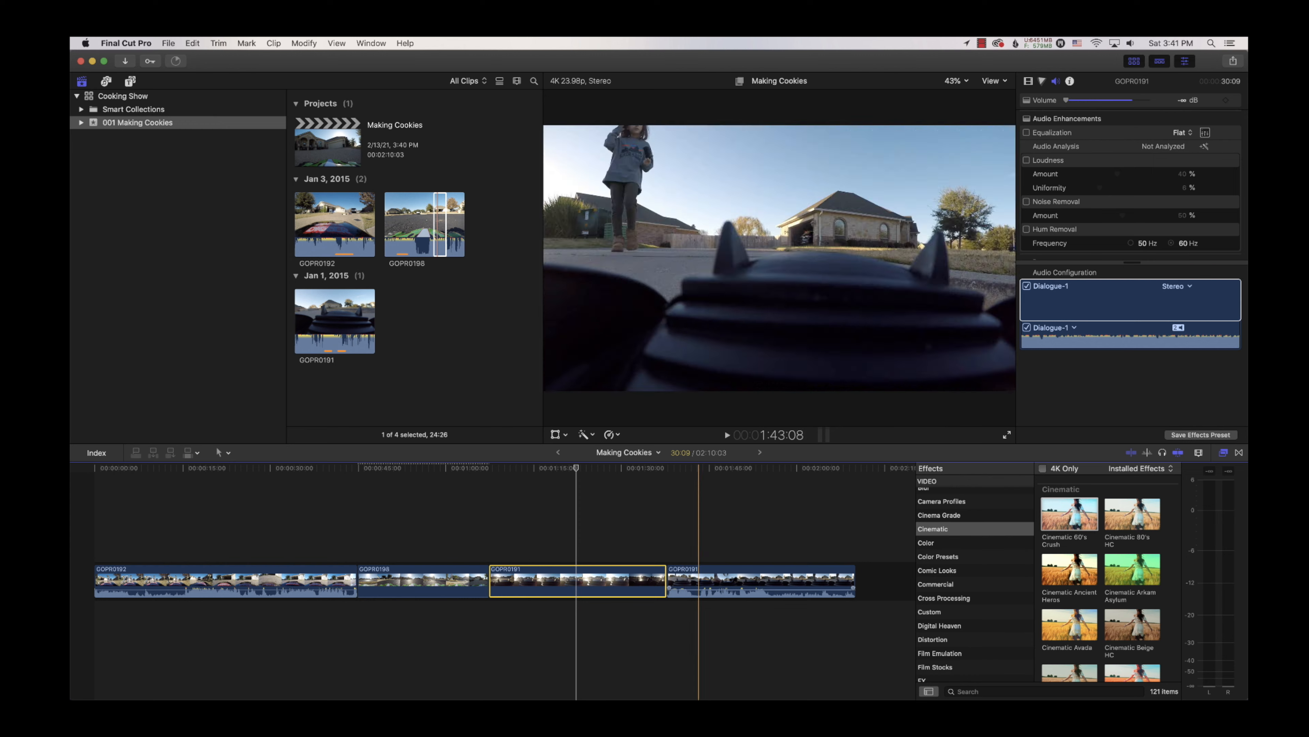
pyautogui.doubleClick(1070, 570)
pyautogui.click(539, 468)
pyautogui.click(414, 580)
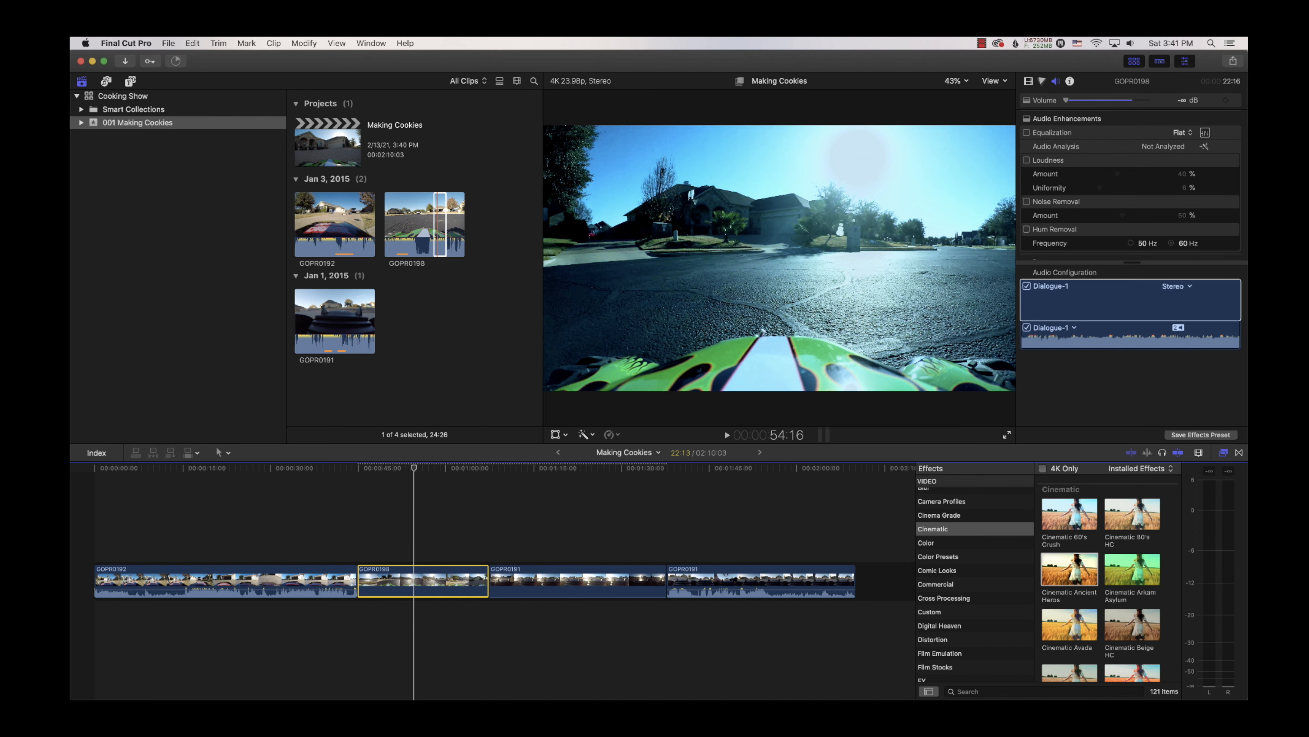
# - Hide the browser and the inspector to enlarge the viewer, and move the playhead to 57:12
pyautogui.press('ctrl+super+1')
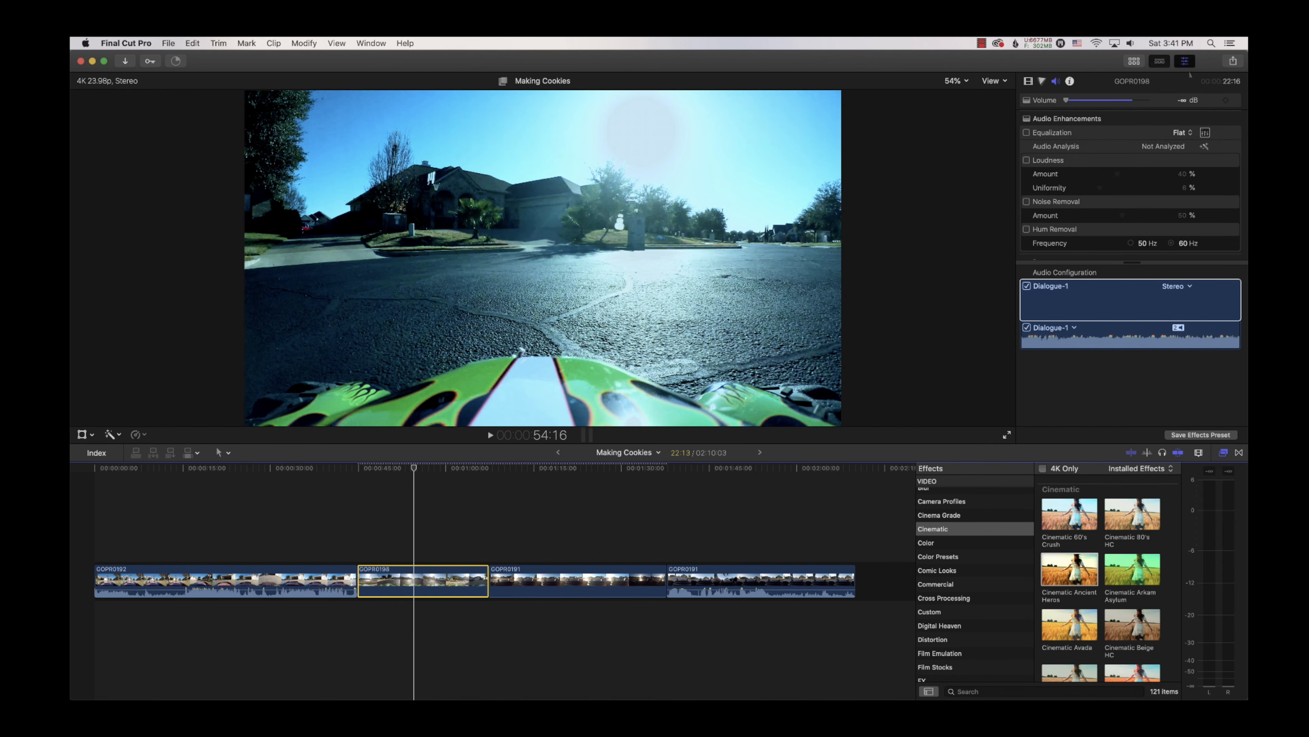
pyautogui.press('super+4')
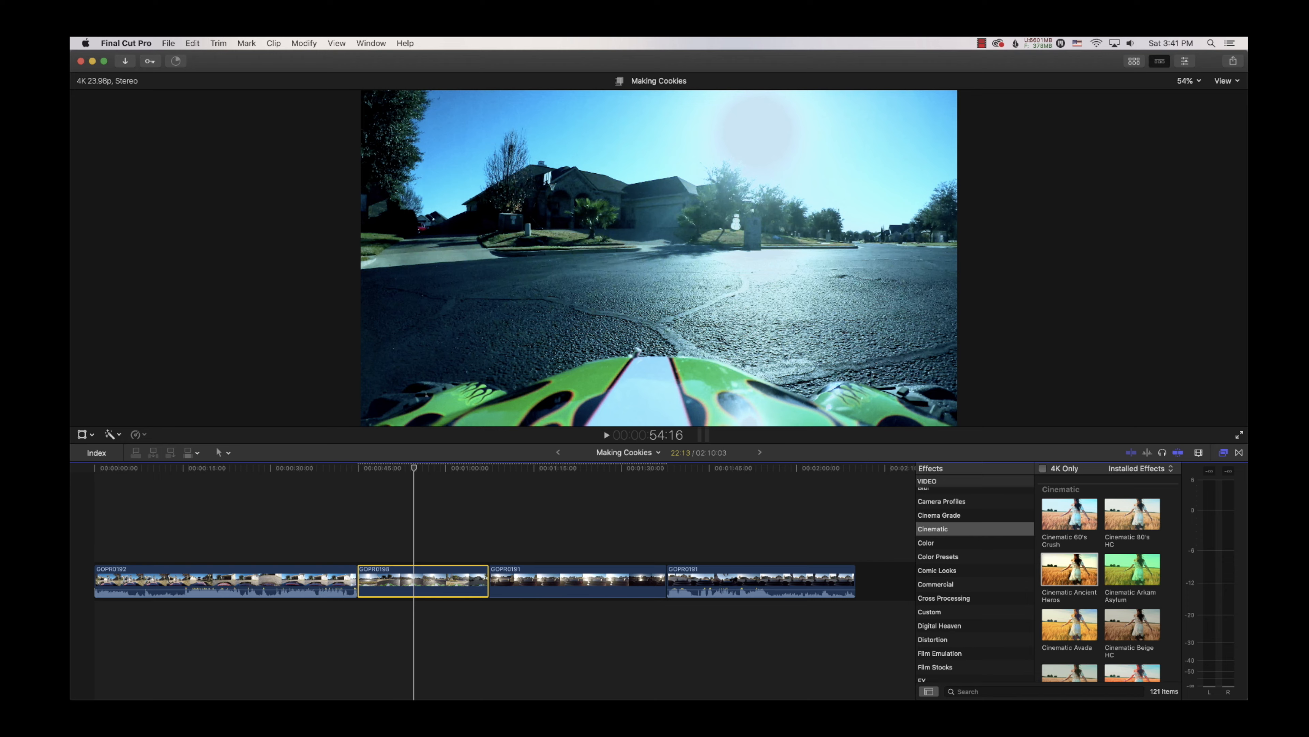
pyautogui.moveTo(414, 468); pyautogui.dragTo(430, 494)
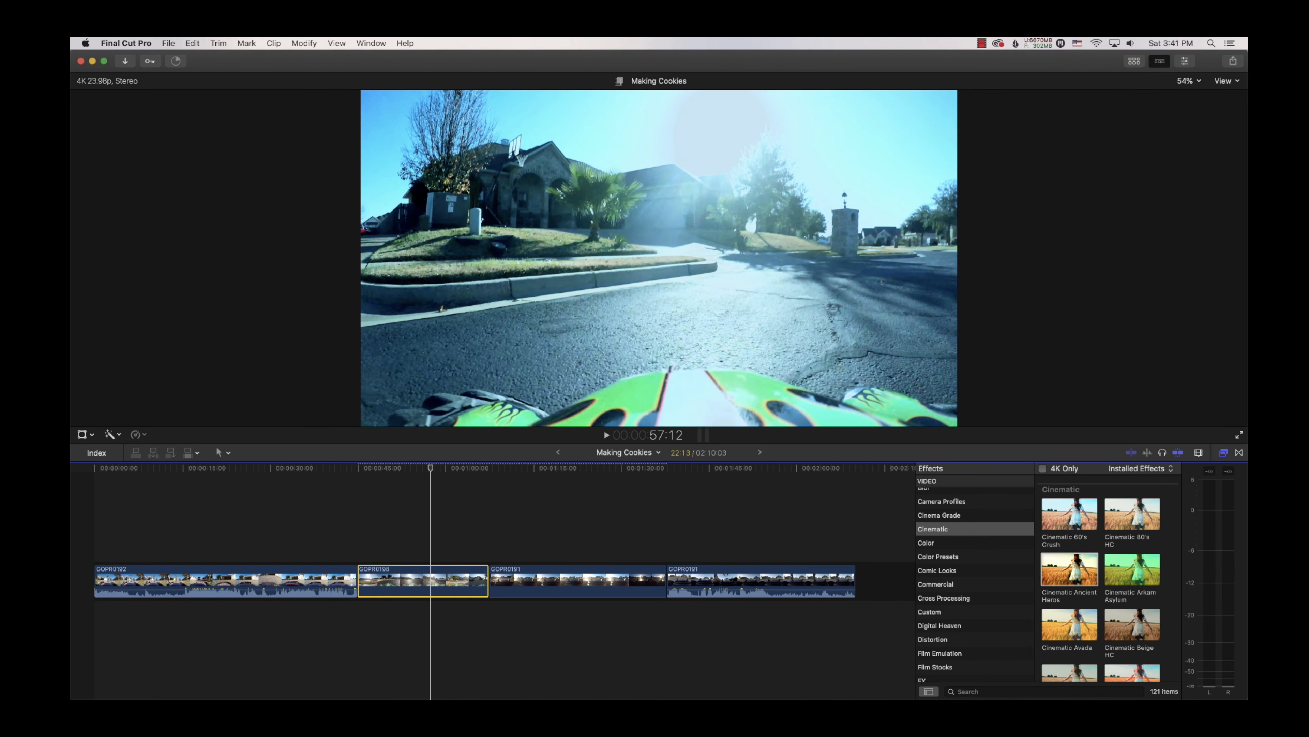
# - Show the browser, toggle its Libraries sidebar off and on, and hide the browser again
pyautogui.press('ctrl+super+1')
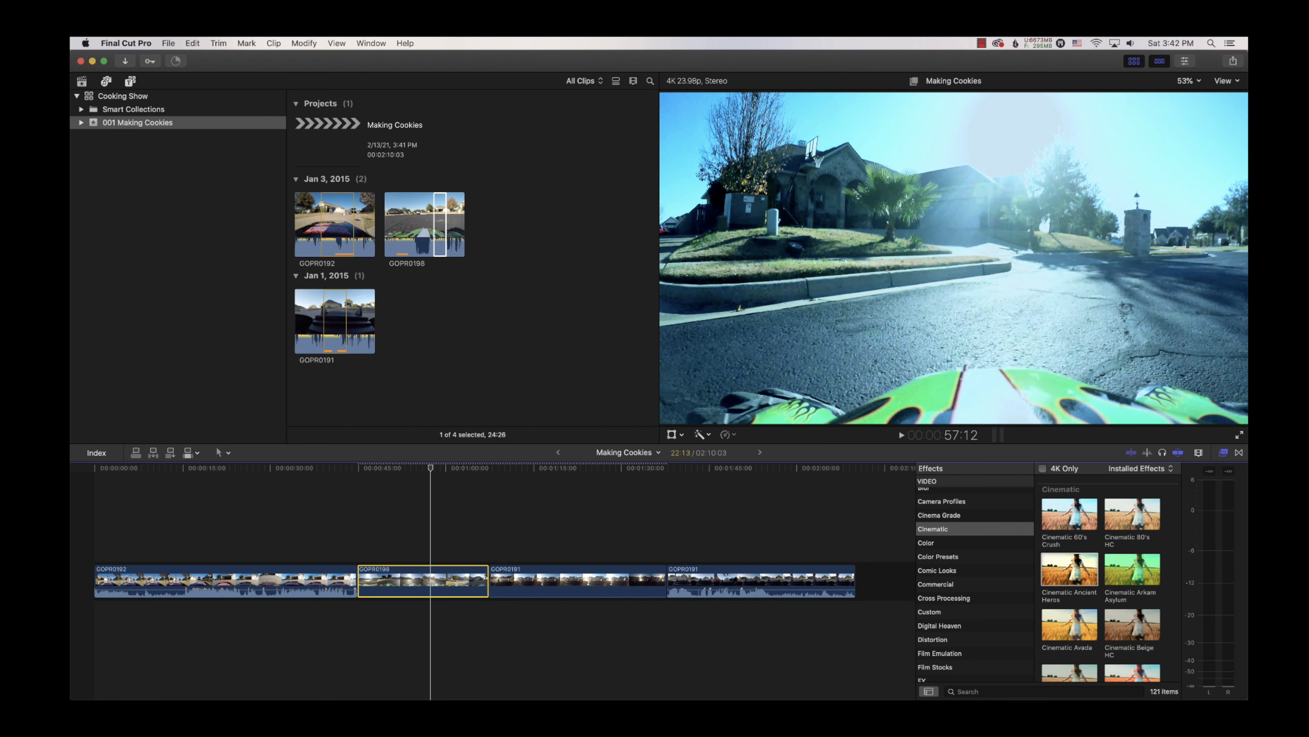
pyautogui.click(82, 82)
pyautogui.click(82, 81)
pyautogui.click(82, 81)
pyautogui.click(82, 81)
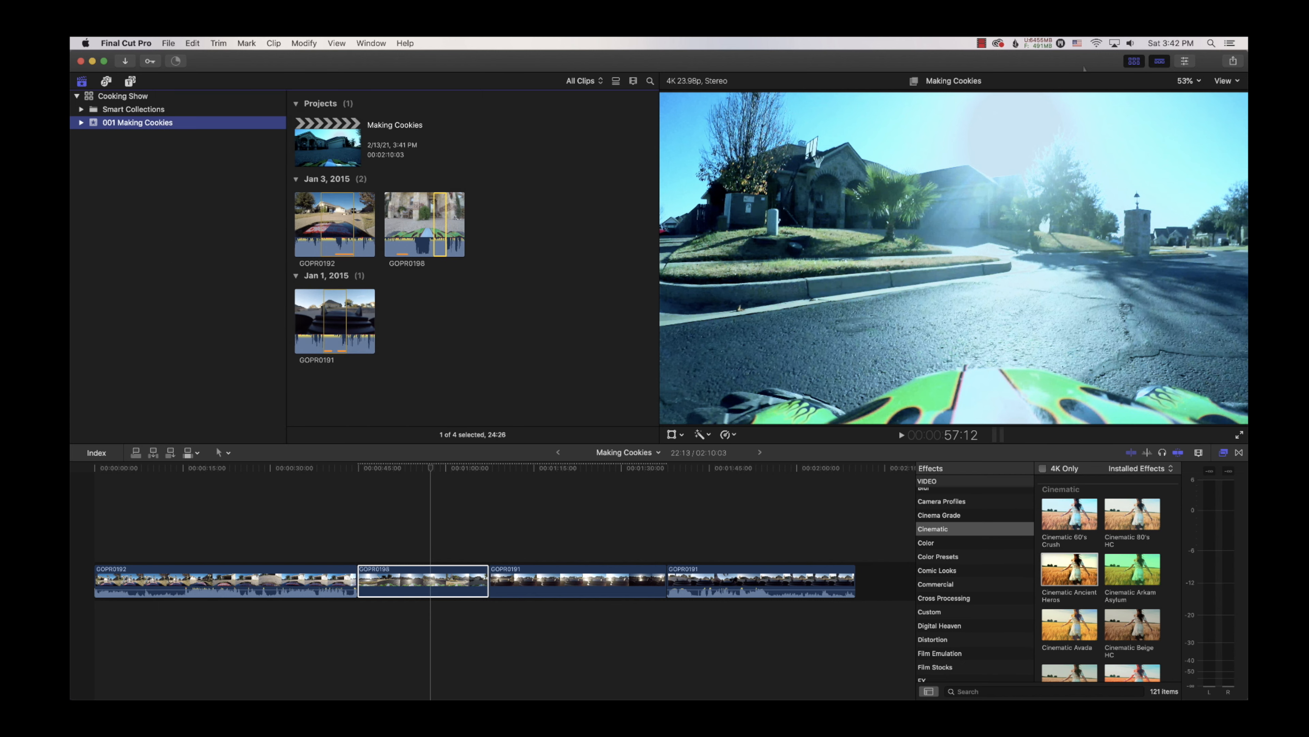
pyautogui.press('ctrl+super+1')
# - Show the video inspector for GOPR0198 and examine its Cinematic 60's Crush, Transform and Crop settings
pyautogui.press('super+4')
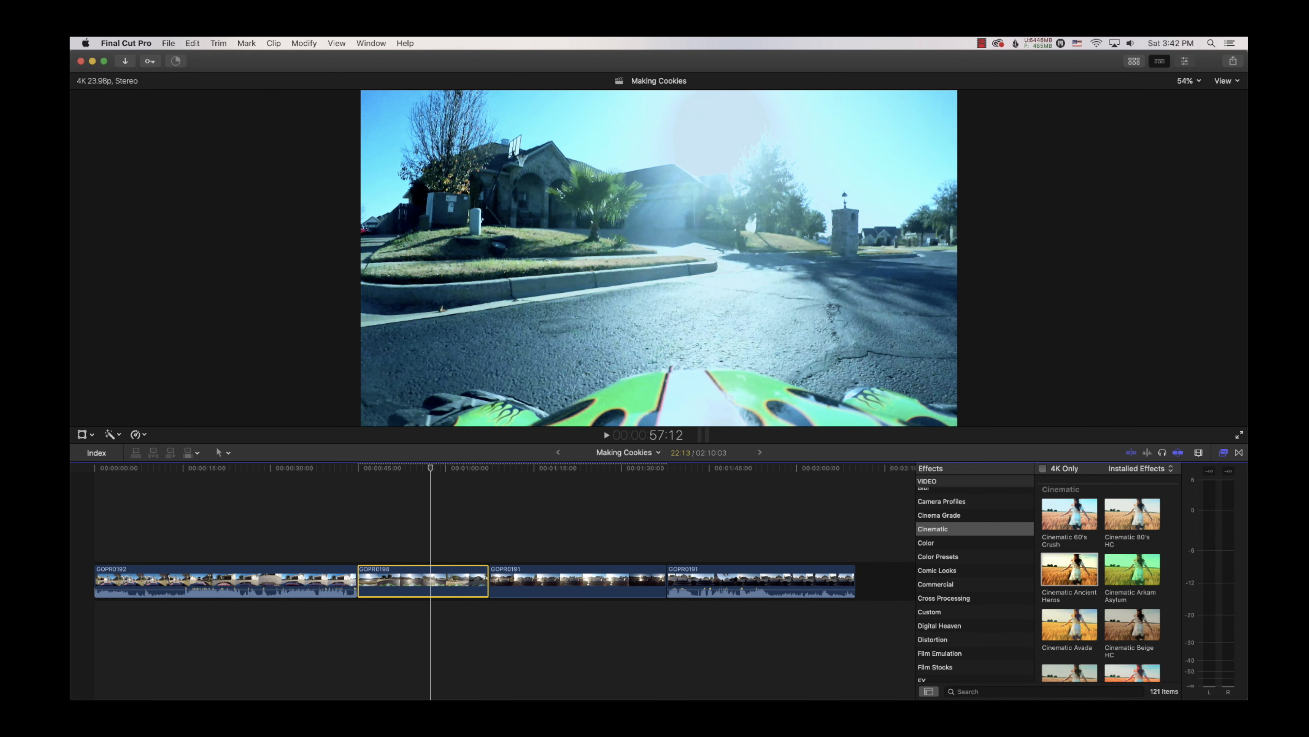
pyautogui.click(1028, 81)
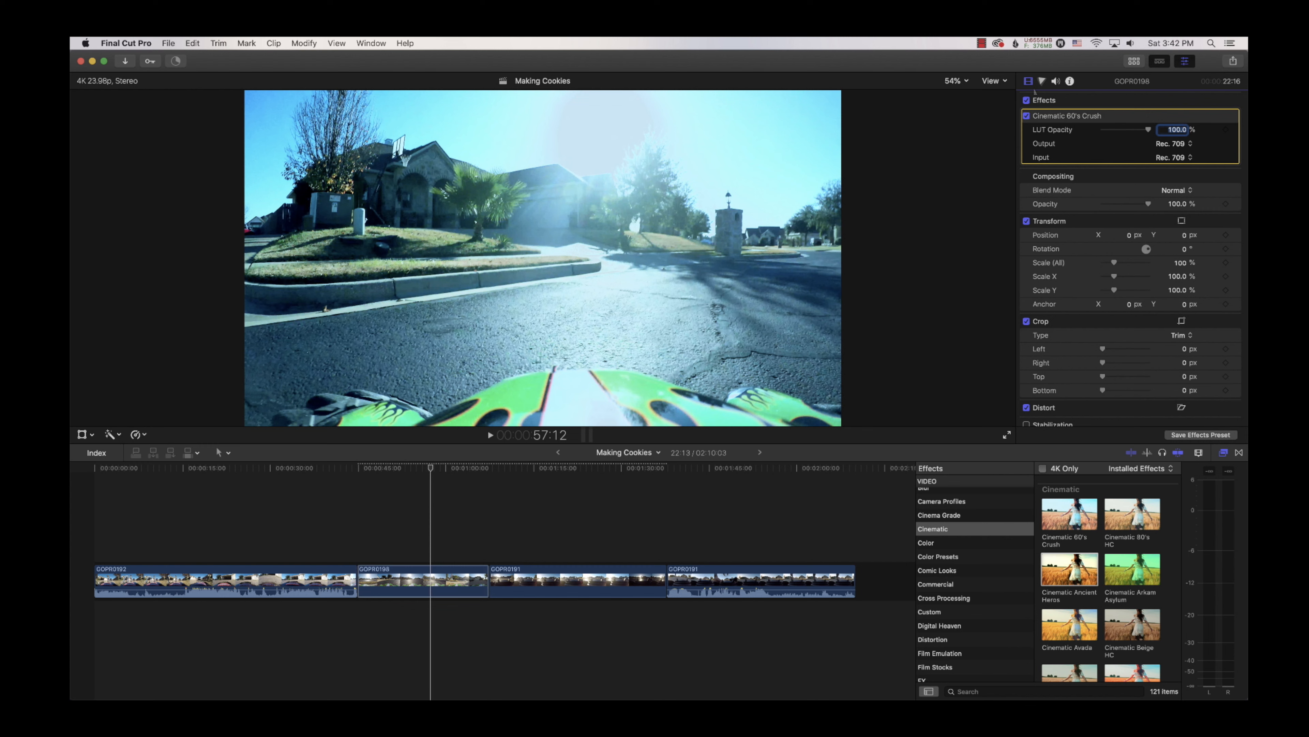
pyautogui.click(1066, 117)
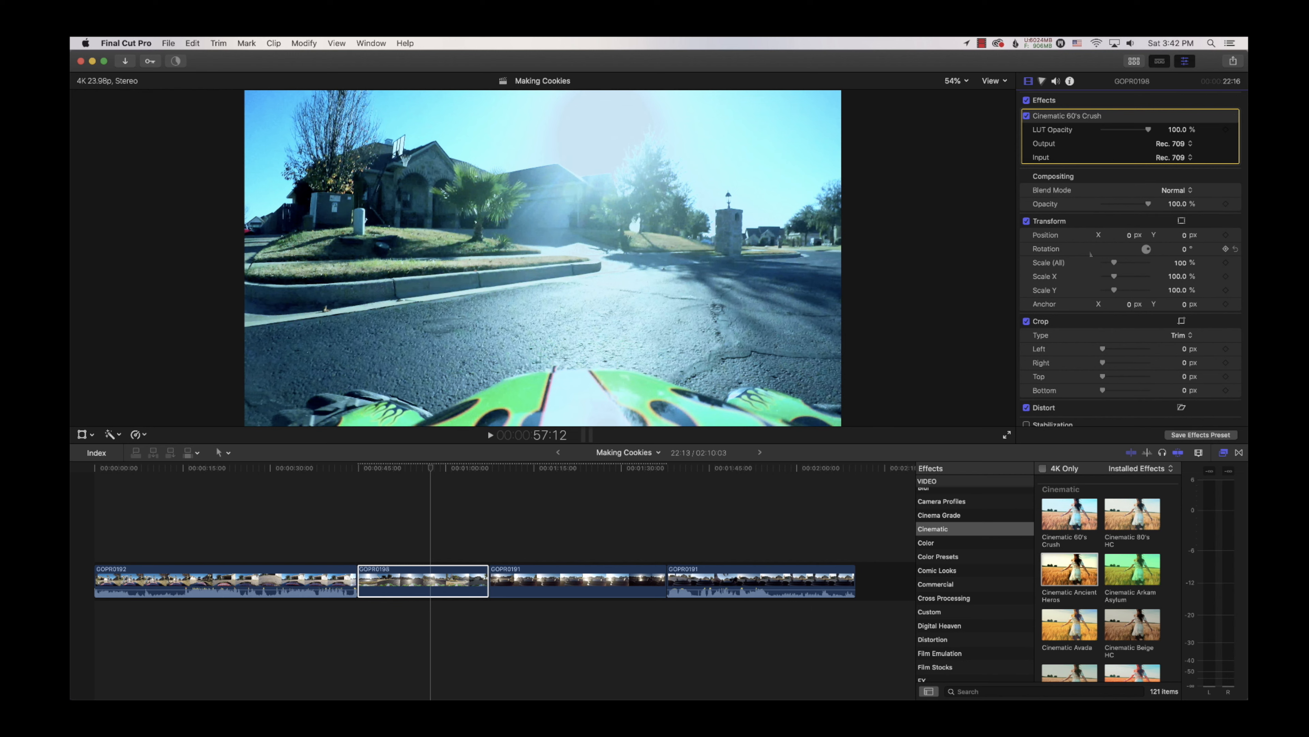
pyautogui.scroll(-3, 1055, 335)
pyautogui.scroll(3, 1080, 329)
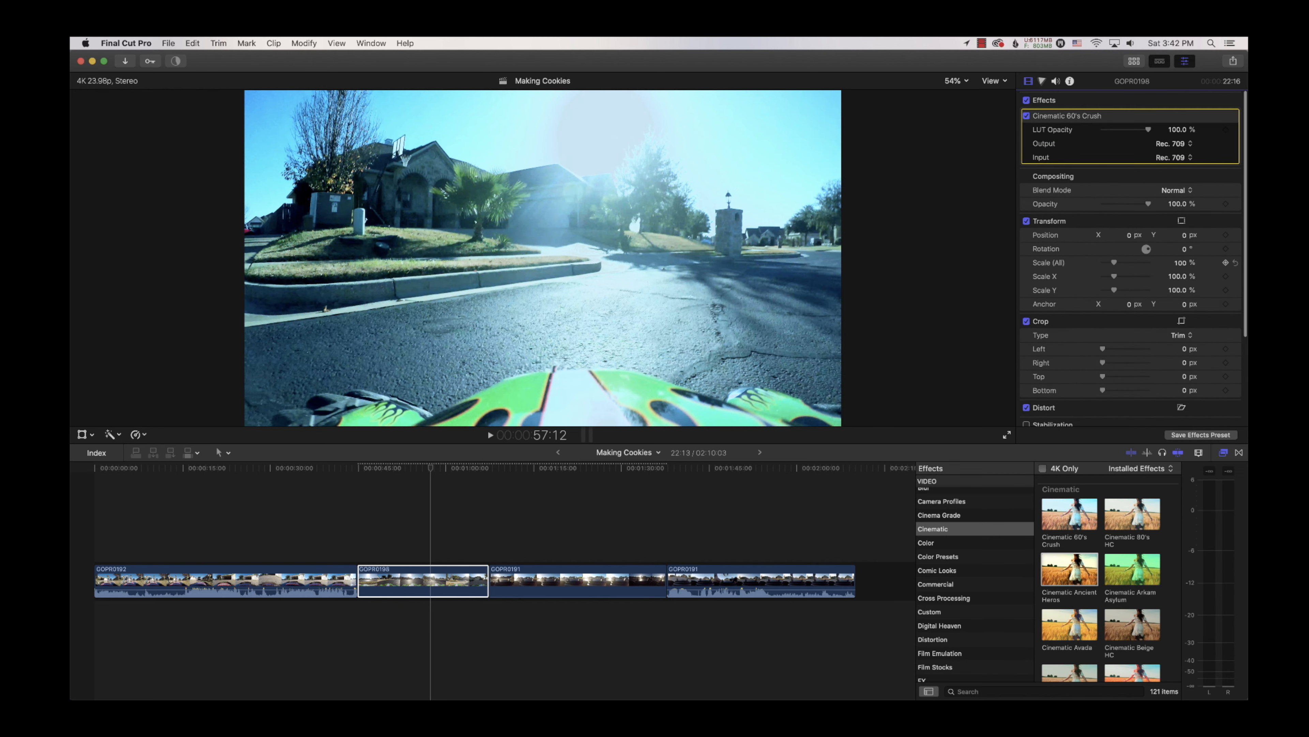
# - Try changing the scale and rotation of GOPR0198, undoing each change
pyautogui.moveTo(1122, 273); pyautogui.dragTo(1140, 277)
pyautogui.press('super+z')
pyautogui.press('super+z')
pyautogui.moveTo(1147, 250); pyautogui.dragTo(1149, 261)
pyautogui.press('super+z')
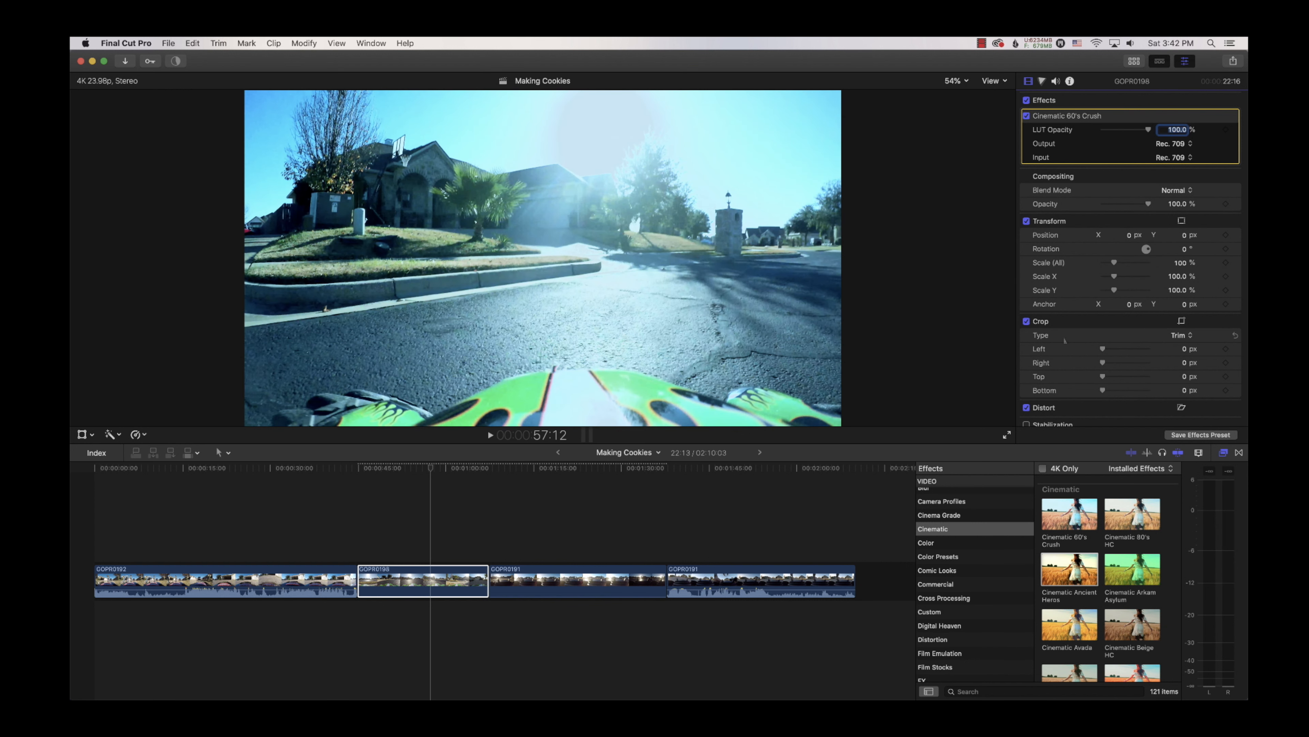